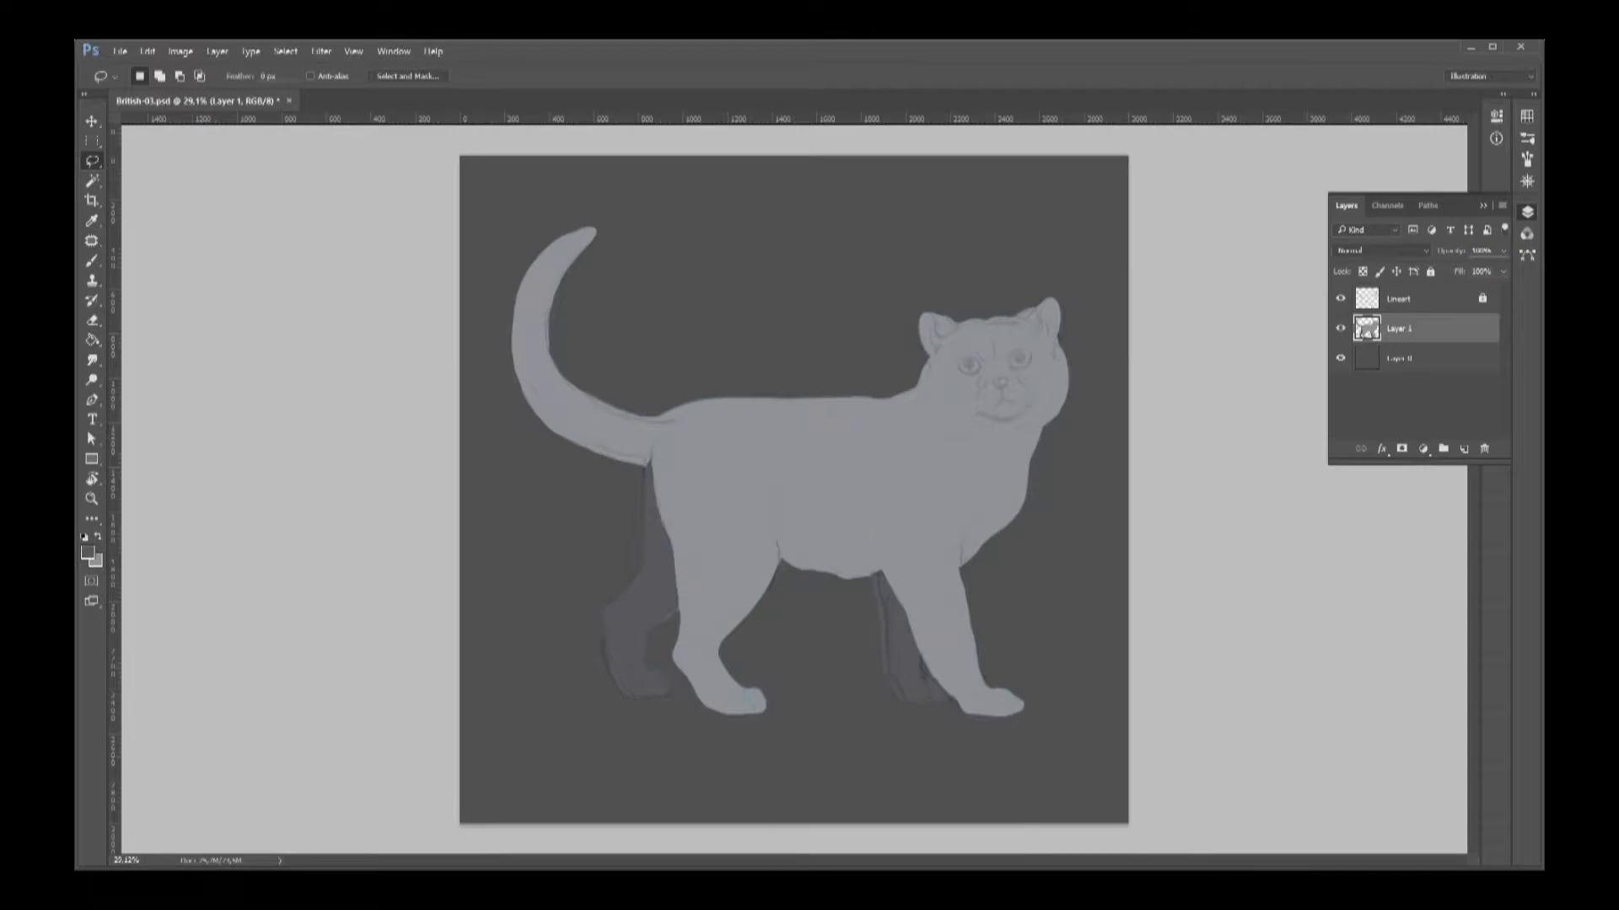
Select the cat's silhouette and paint soft dark shading along the edges and muscle folds of its body, legs and tail.
{"action": "left_click", "coordinate": [881, 716]}
{"action": "scroll", "coordinate": [569, 240], "scroll_direction": "up", "scroll_amount": 4}
{"action": "key", "text": "b"}
{"action": "left_click_drag", "start_coordinate": [731, 523], "coordinate": [768, 528]}
{"action": "left_click", "coordinate": [1527, 117]}
{"action": "mouse_move", "coordinate": [609, 221]}
{"action": "left_mouse_down"}
{"action": "mouse_move", "coordinate": [454, 324]}
{"action": "mouse_move", "coordinate": [653, 718]}
{"action": "mouse_move", "coordinate": [716, 735]}
{"action": "left_mouse_up"}
{"action": "left_click_drag", "start_coordinate": [614, 274], "coordinate": [570, 445]}
{"action": "left_click_drag", "start_coordinate": [999, 685], "coordinate": [944, 685]}
{"action": "mouse_move", "coordinate": [995, 684]}
{"action": "left_mouse_down"}
{"action": "mouse_move", "coordinate": [682, 432]}
{"action": "mouse_move", "coordinate": [594, 428]}
{"action": "mouse_move", "coordinate": [548, 657]}
{"action": "mouse_move", "coordinate": [518, 683]}
{"action": "mouse_move", "coordinate": [531, 717]}
{"action": "left_mouse_up"}
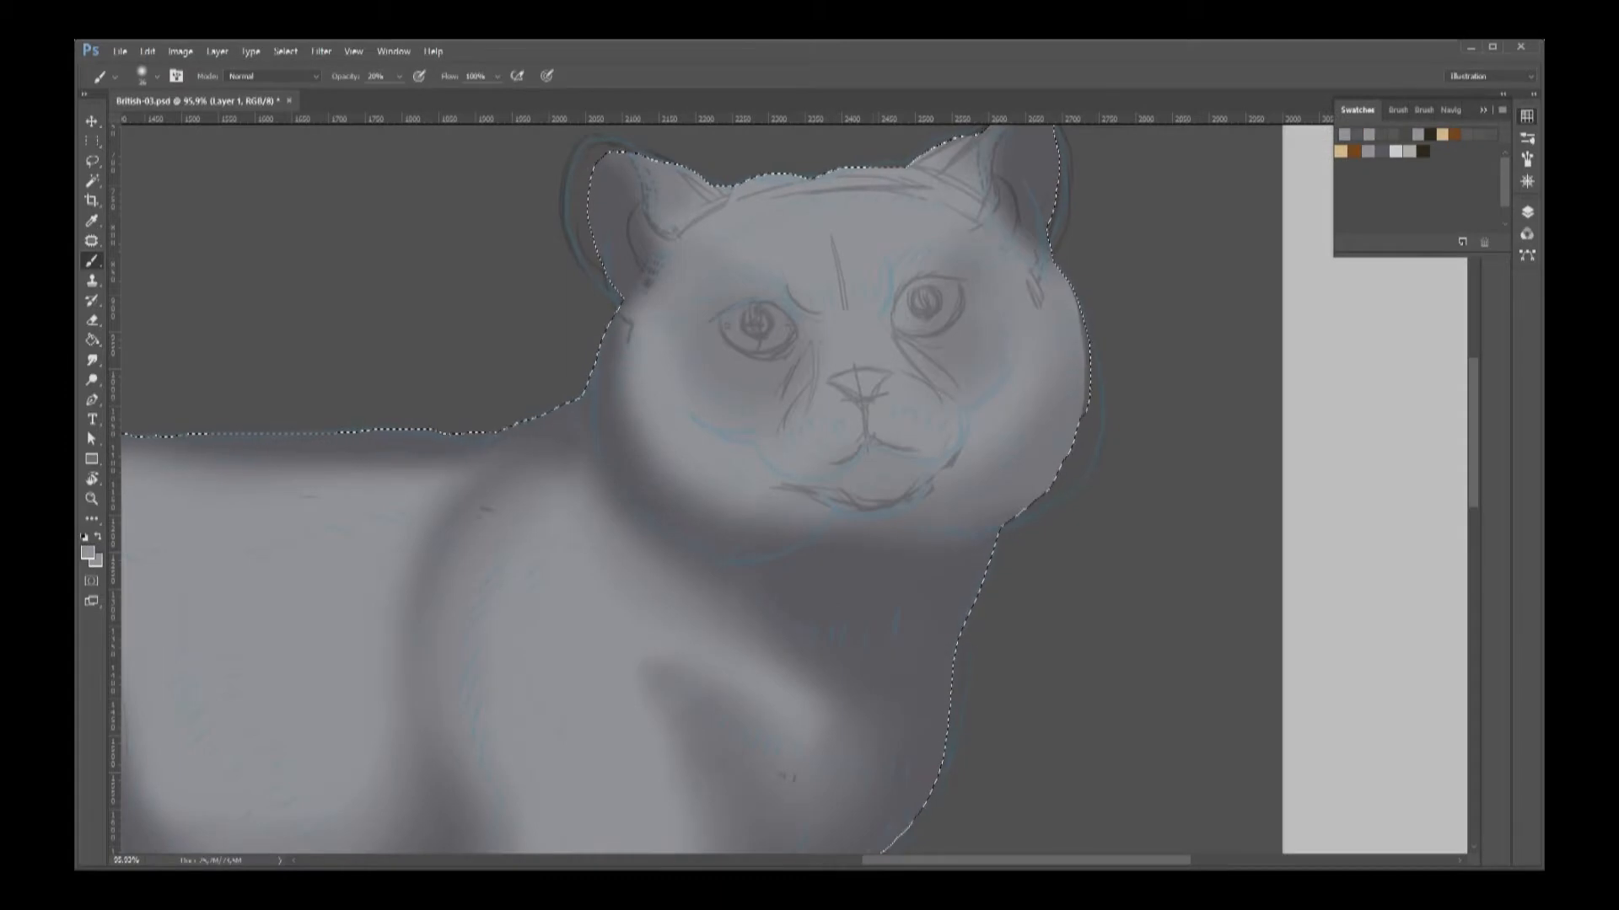
Paint soft grey shading on the cat's face across the forehead, around the eyes, and along the nose, cheeks and muzzle.
{"action": "mouse_move", "coordinate": [970, 213]}
{"action": "left_mouse_down"}
{"action": "mouse_move", "coordinate": [851, 202]}
{"action": "mouse_move", "coordinate": [734, 223]}
{"action": "left_mouse_up"}
{"action": "right_click", "coordinate": [751, 208]}
{"action": "key", "text": "Escape"}
{"action": "mouse_move", "coordinate": [706, 337]}
{"action": "left_mouse_down"}
{"action": "mouse_move", "coordinate": [826, 448]}
{"action": "mouse_move", "coordinate": [949, 428]}
{"action": "mouse_move", "coordinate": [965, 362]}
{"action": "left_mouse_up"}
{"action": "left_click_drag", "start_coordinate": [818, 297], "coordinate": [861, 299]}
{"action": "left_click_drag", "start_coordinate": [851, 472], "coordinate": [886, 469]}
{"action": "left_click_drag", "start_coordinate": [859, 376], "coordinate": [859, 409]}
{"action": "left_click_drag", "start_coordinate": [747, 462], "coordinate": [659, 406]}
{"action": "left_click_drag", "start_coordinate": [742, 477], "coordinate": [797, 495]}
{"action": "left_click_drag", "start_coordinate": [1001, 376], "coordinate": [963, 437]}
{"action": "key", "text": "x"}
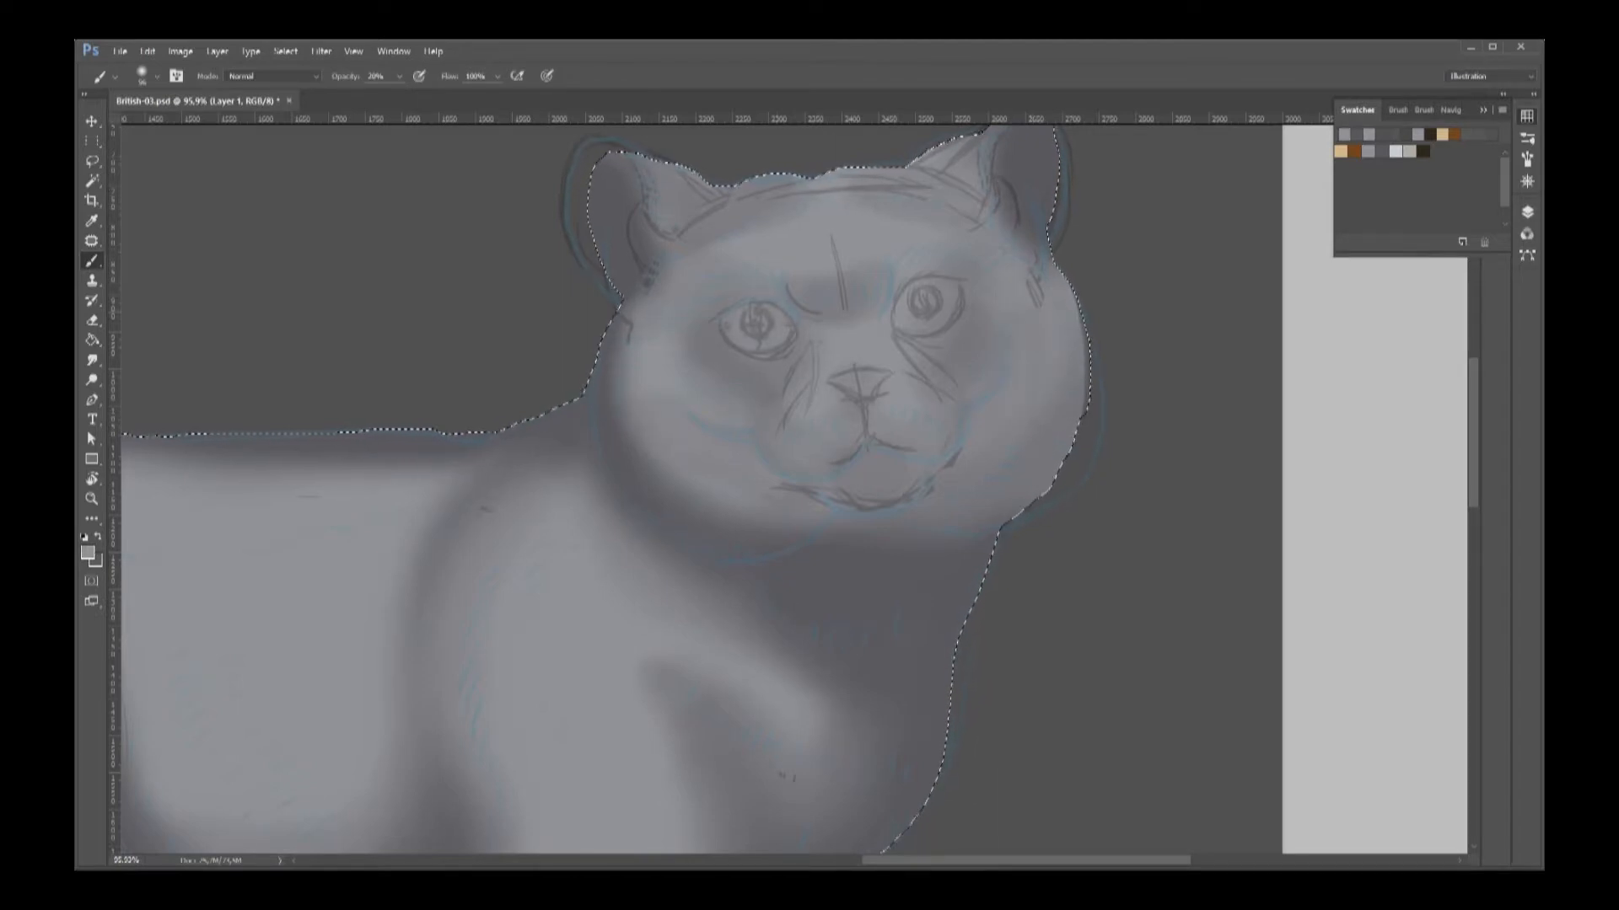
Set the brush opacity to 50% and paint a lighter edge along the cat's lower cheek.
{"action": "key", "text": "5"}
{"action": "left_click_drag", "start_coordinate": [622, 426], "coordinate": [780, 527]}
{"action": "key", "text": "ctrl+z"}
{"action": "left_click_drag", "start_coordinate": [662, 472], "coordinate": [791, 516]}
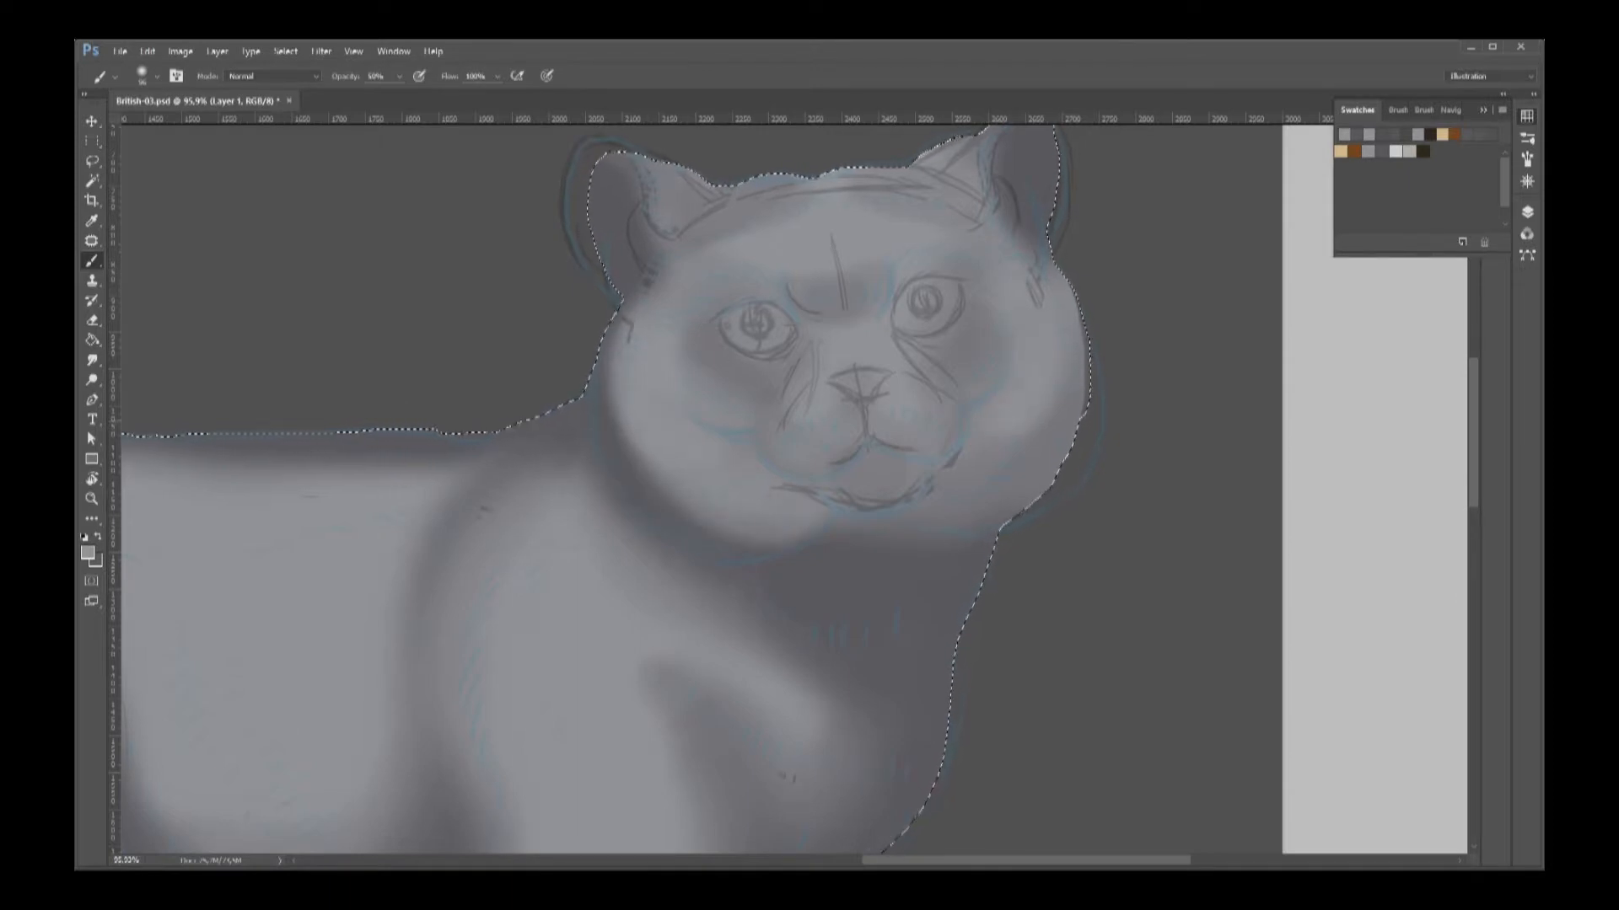
Lower the Lineart layer's opacity to 10%, lock the layer again, and return to Layer 1.
{"action": "left_click", "coordinate": [1527, 212]}
{"action": "left_click", "coordinate": [1340, 298]}
{"action": "left_click", "coordinate": [1340, 298]}
{"action": "left_click", "coordinate": [1399, 299]}
{"action": "left_click", "coordinate": [1475, 250]}
{"action": "type", "text": "10"}
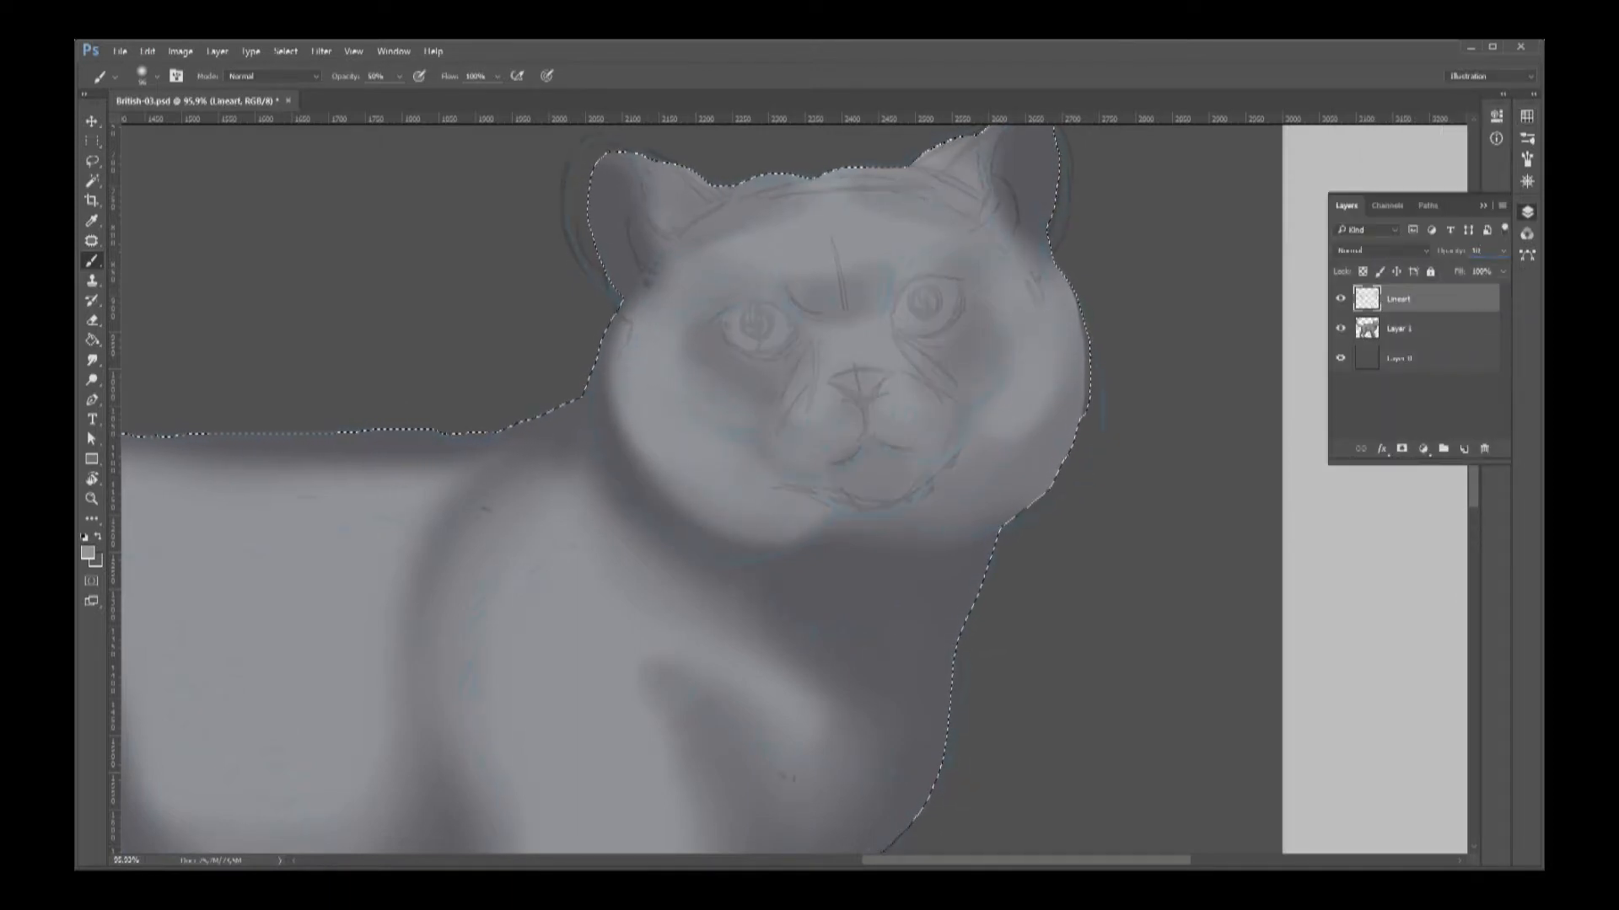
{"action": "left_click", "coordinate": [1431, 272]}
{"action": "left_click", "coordinate": [1399, 329]}
{"action": "left_click", "coordinate": [871, 479]}
{"action": "key", "text": "ctrl+z"}
Shade the near front paw and paint a light strip along the rear edge of that leg at 20% brush opacity.
{"action": "scroll", "coordinate": [855, 460], "scroll_direction": "down", "scroll_amount": 6}
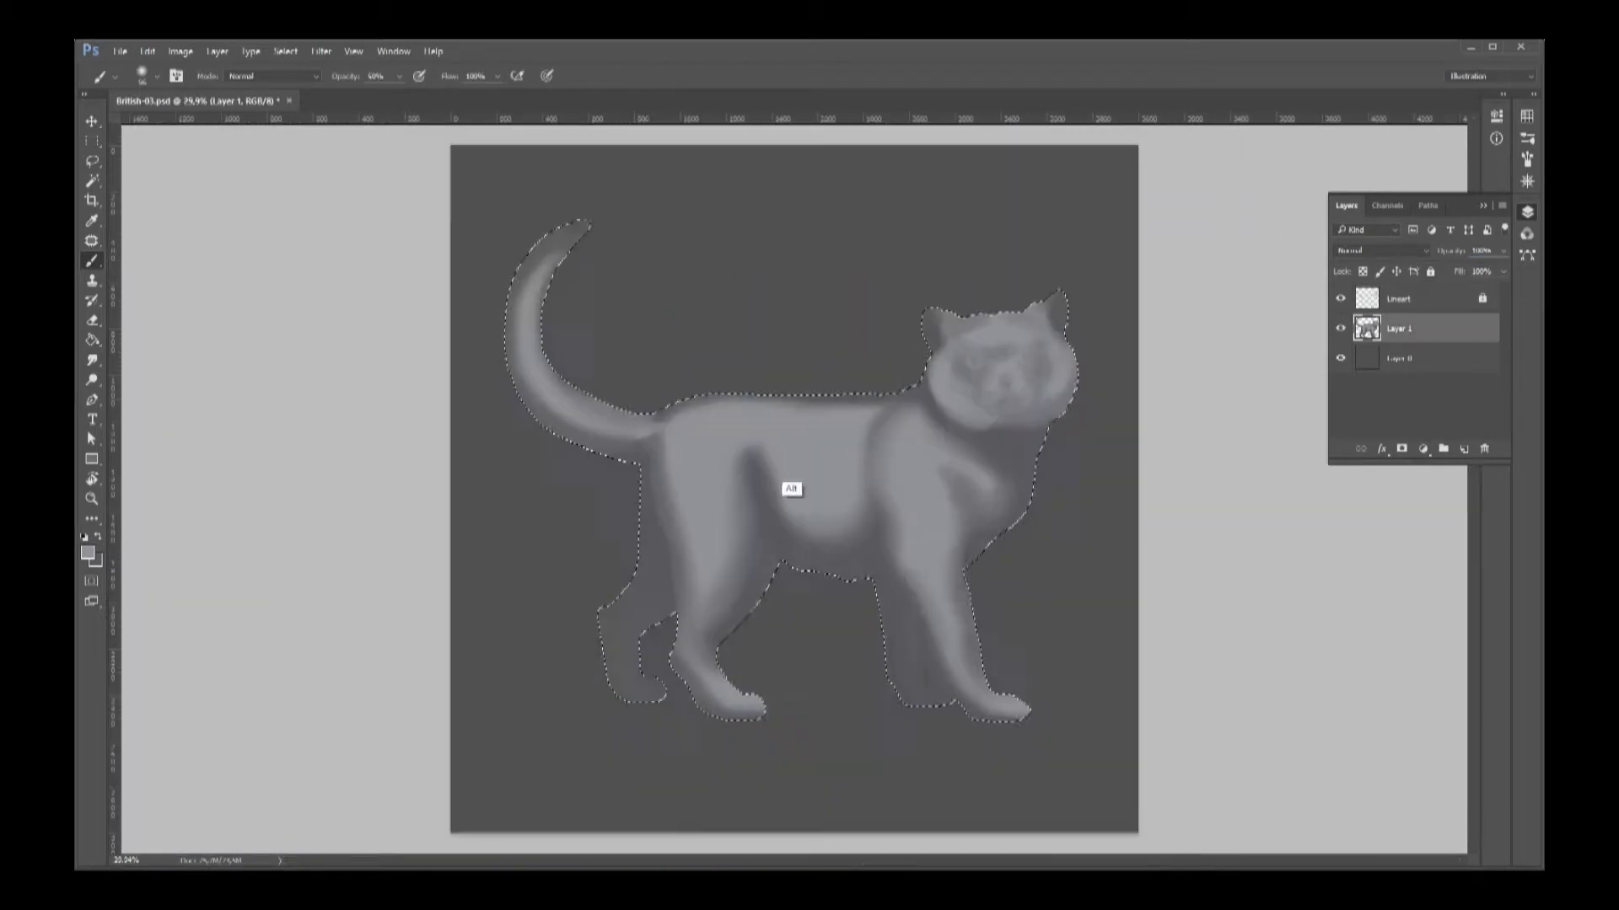
{"action": "scroll", "coordinate": [706, 687], "scroll_direction": "up", "scroll_amount": 6}
{"action": "key", "text": "x"}
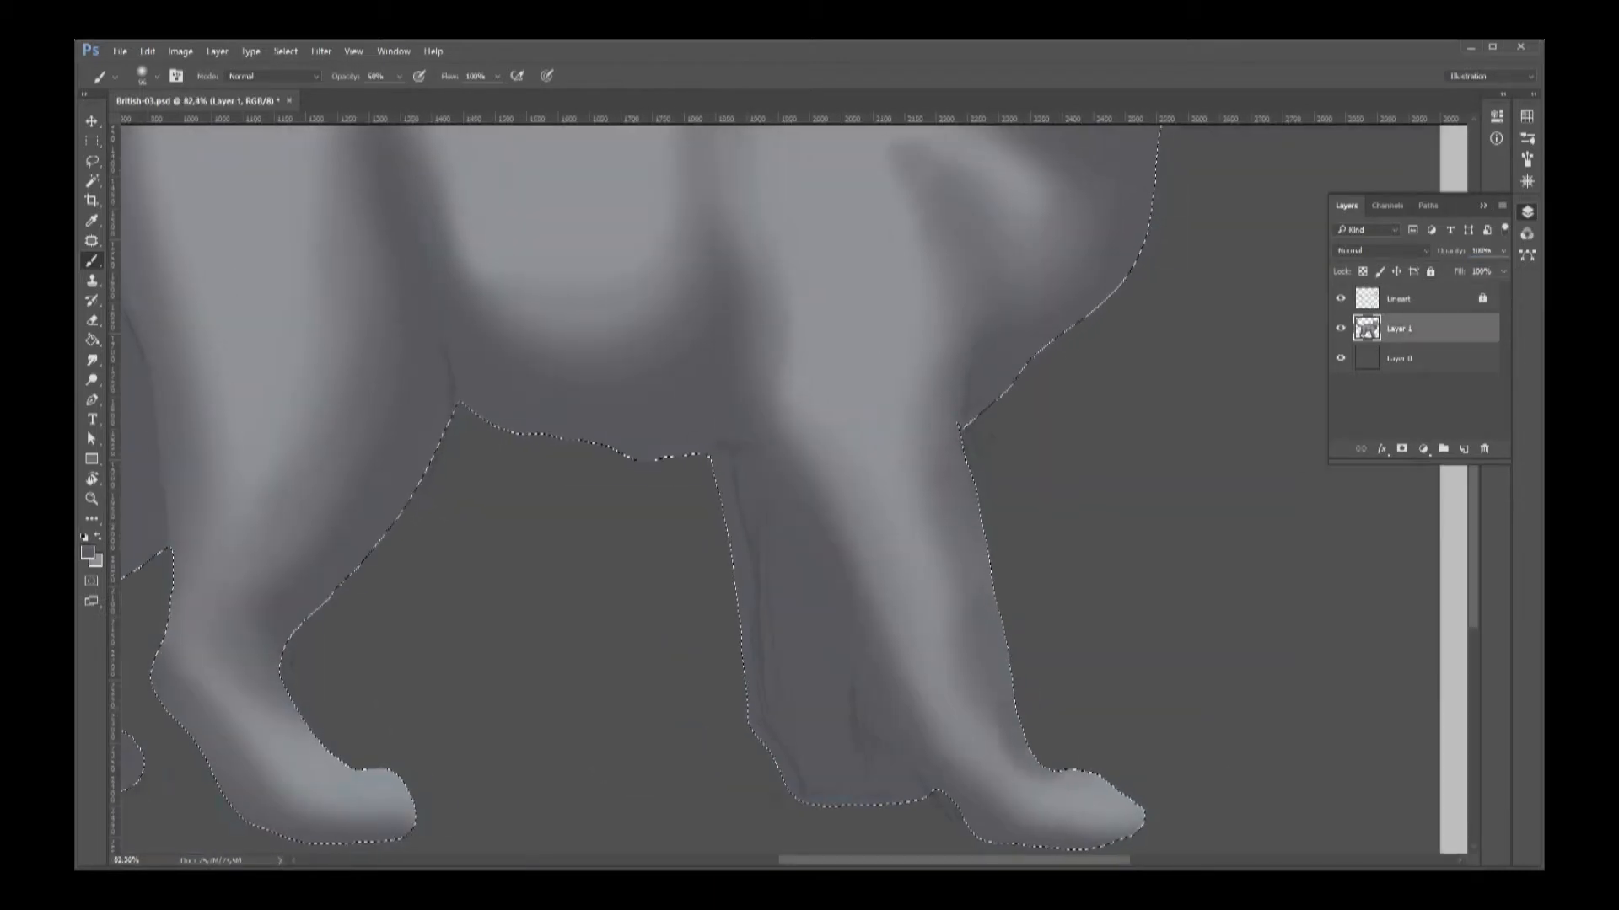
{"action": "left_click_drag", "start_coordinate": [1083, 833], "coordinate": [1094, 803]}
{"action": "key", "text": "x"}
{"action": "key", "text": "2"}
{"action": "mouse_move", "coordinate": [766, 362]}
{"action": "left_mouse_down"}
{"action": "mouse_move", "coordinate": [877, 684]}
{"action": "mouse_move", "coordinate": [978, 831]}
{"action": "left_mouse_up"}
{"action": "left_click_drag", "start_coordinate": [755, 451], "coordinate": [860, 662]}
{"action": "key", "text": "x"}
{"action": "left_click_drag", "start_coordinate": [775, 324], "coordinate": [799, 430]}
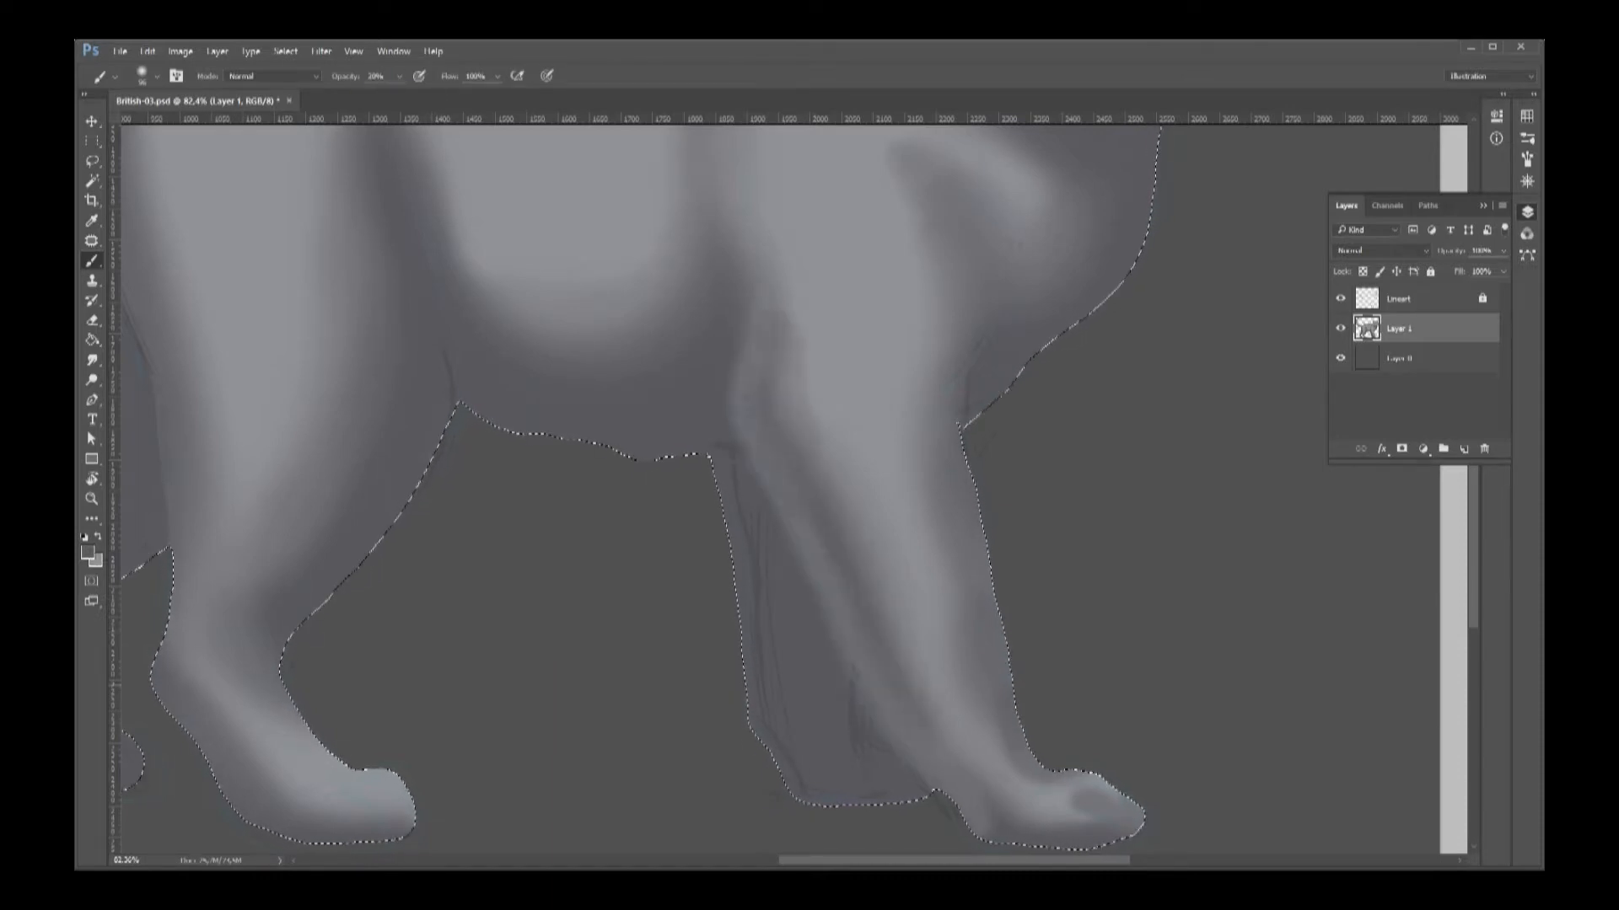
Paint a dark elbow fold across the near front leg and lighten the surrounding foreleg and the belly's lower edge.
{"action": "left_click_drag", "start_coordinate": [928, 392], "coordinate": [801, 413]}
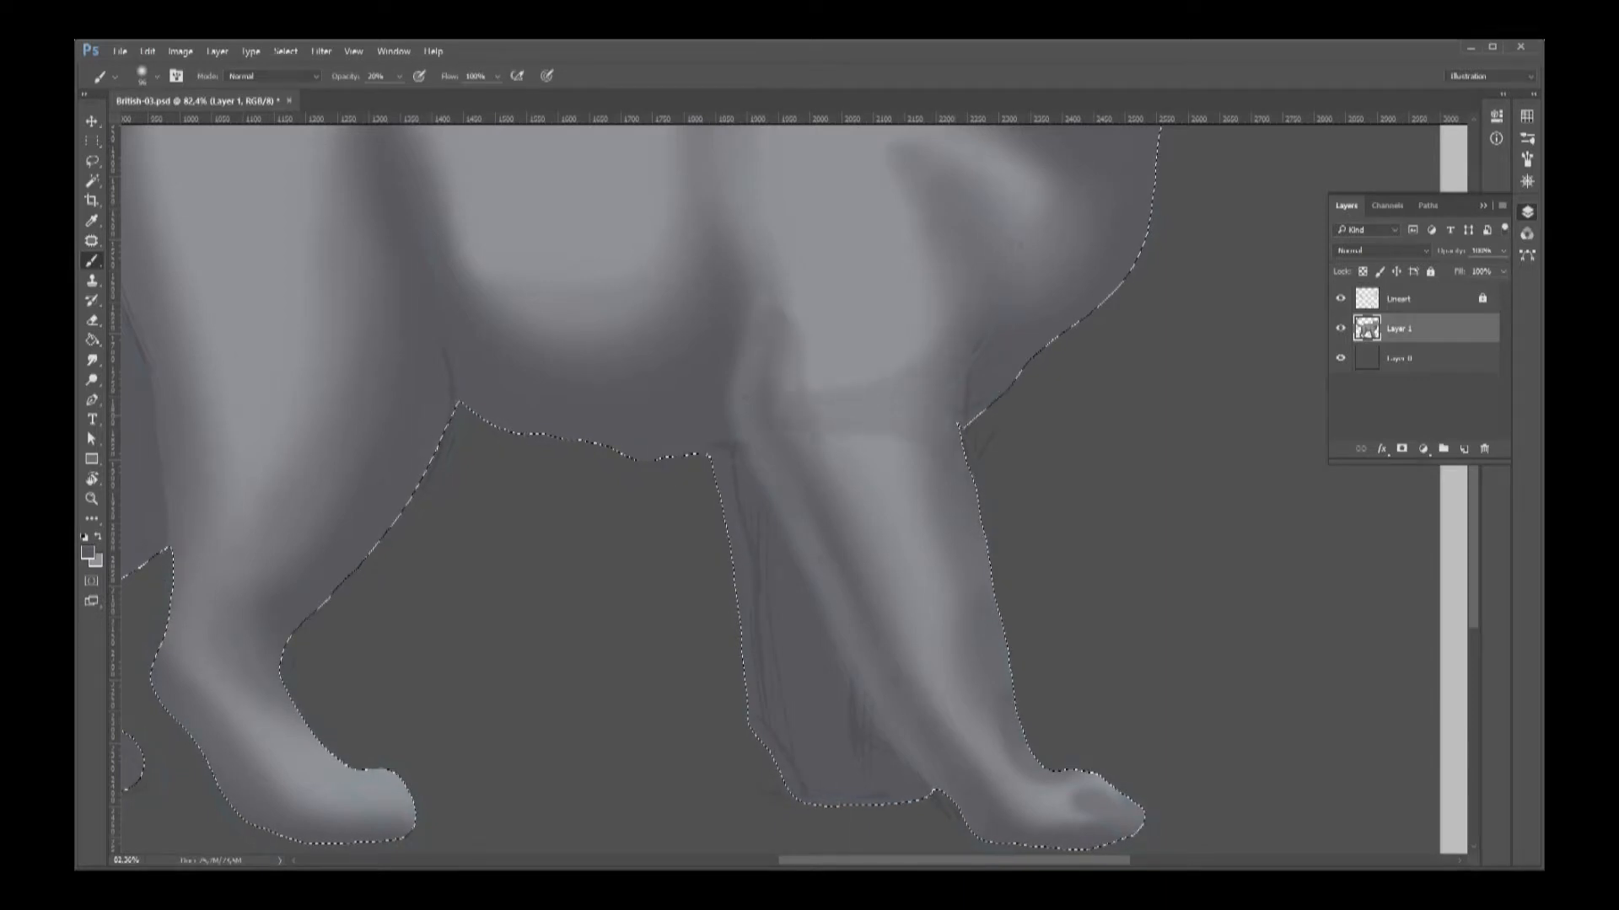
{"action": "left_click_drag", "start_coordinate": [951, 333], "coordinate": [814, 415]}
{"action": "key", "text": "x"}
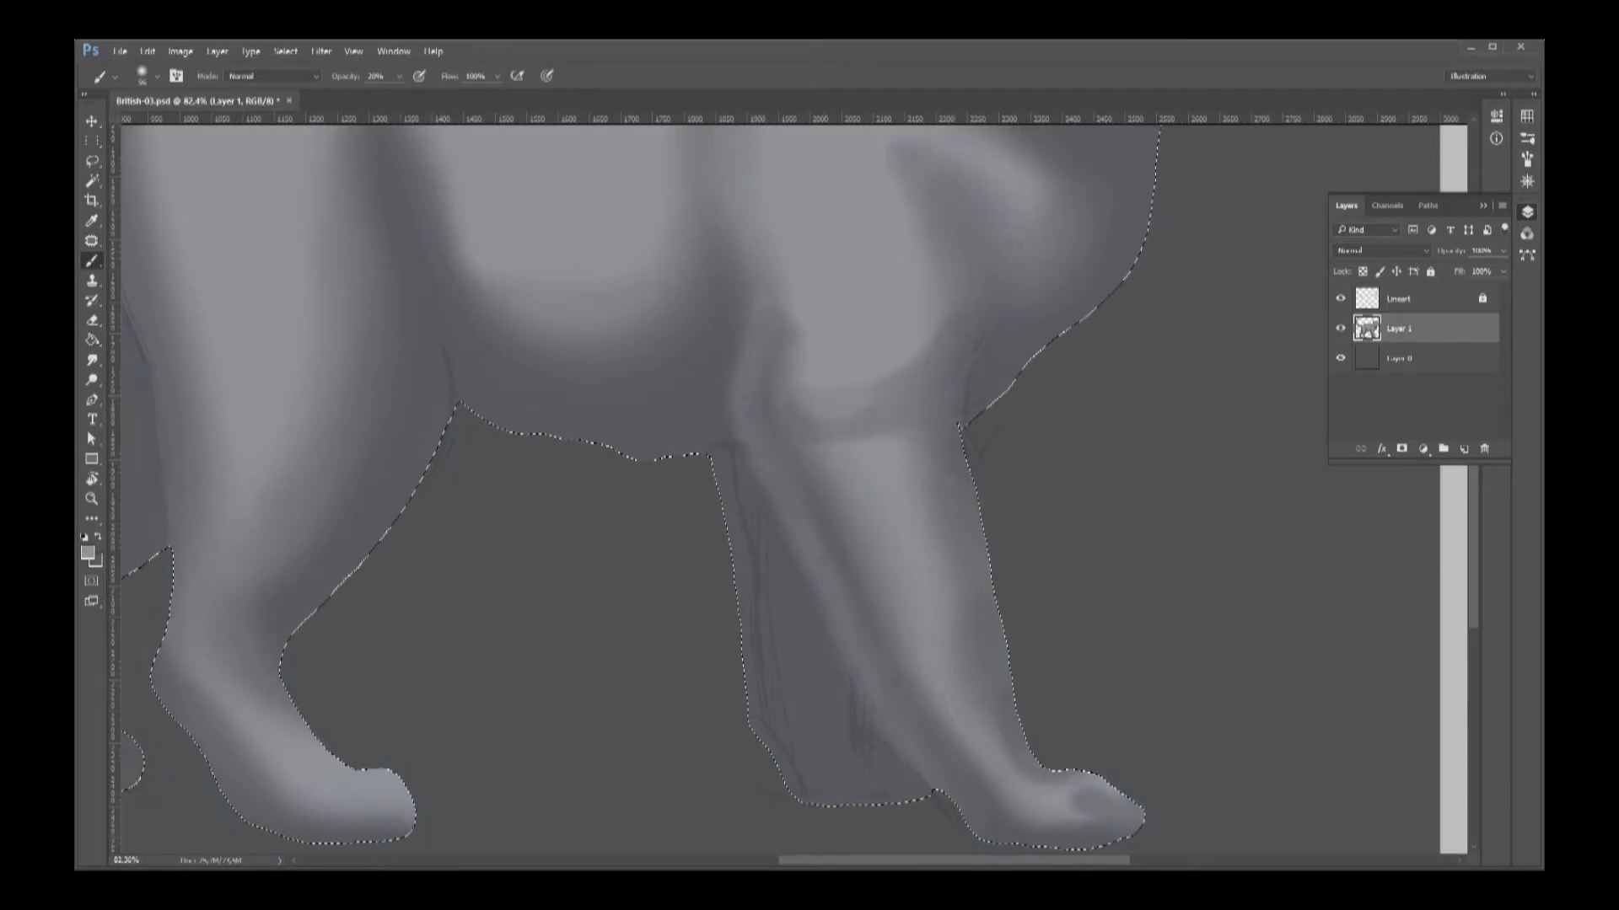
{"action": "left_click_drag", "start_coordinate": [789, 338], "coordinate": [893, 404]}
{"action": "left_click_drag", "start_coordinate": [918, 460], "coordinate": [940, 573]}
{"action": "left_click_drag", "start_coordinate": [716, 506], "coordinate": [1010, 480]}
{"action": "mouse_move", "coordinate": [1020, 409]}
{"action": "left_mouse_down"}
{"action": "mouse_move", "coordinate": [931, 422]}
{"action": "mouse_move", "coordinate": [765, 378]}
{"action": "left_mouse_up"}
{"action": "key", "text": "x"}
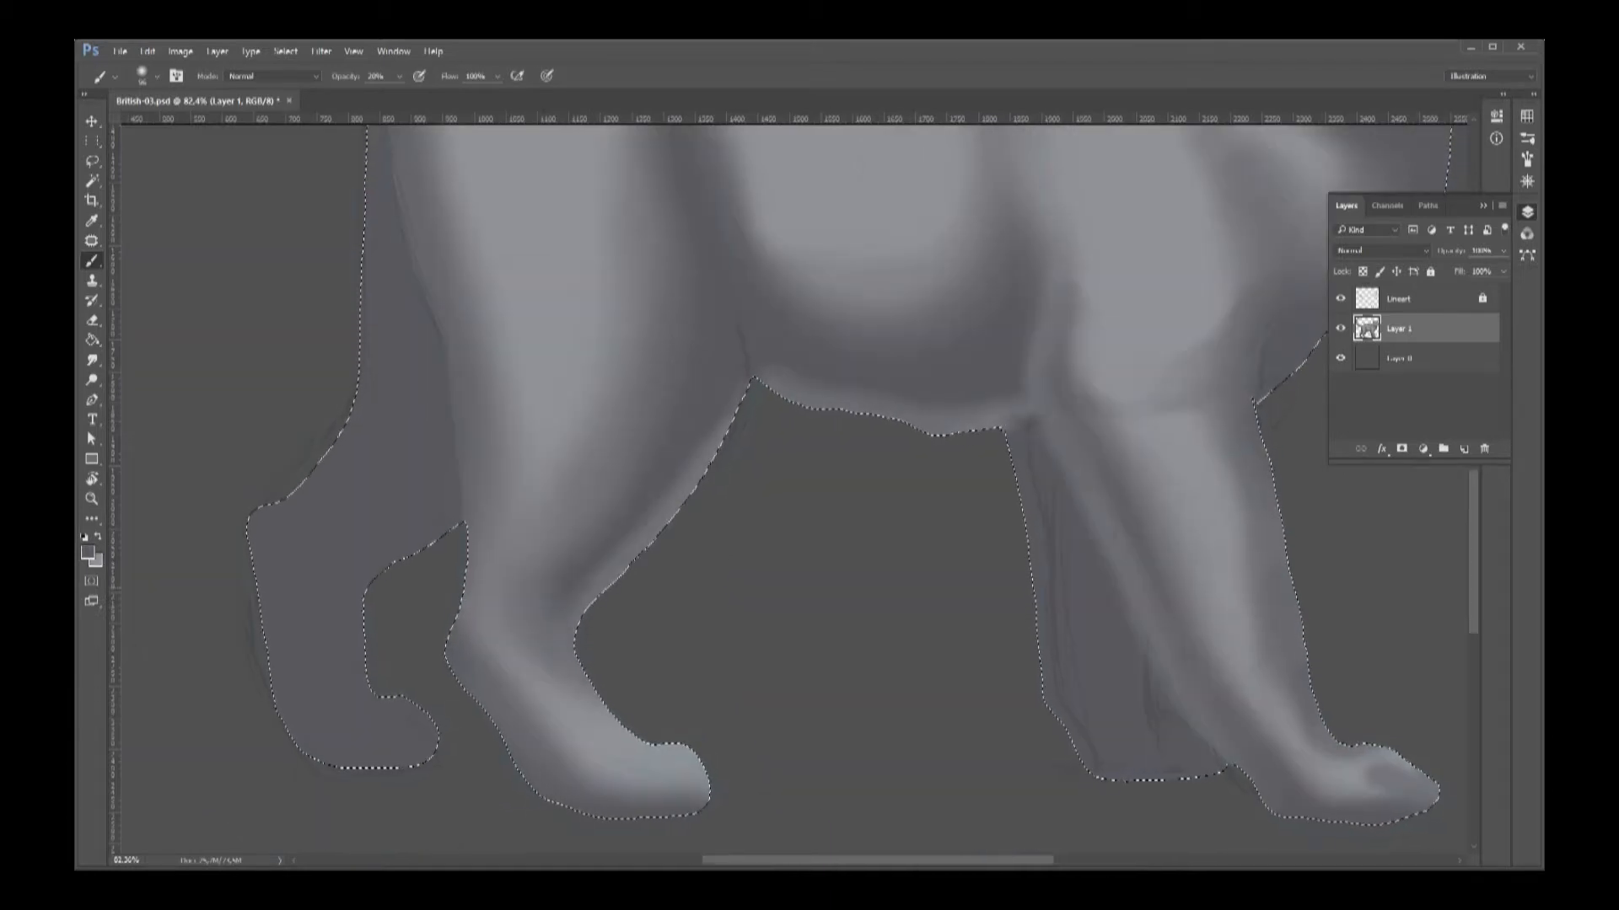
Restore the cat's selection and model the near hind paw with dark shading and light highlights.
{"action": "key", "text": "ctrl+d"}
{"action": "key", "text": "ctrl+shift+d"}
{"action": "key", "text": "x"}
{"action": "left_click_drag", "start_coordinate": [518, 693], "coordinate": [545, 747]}
{"action": "key", "text": "x"}
{"action": "left_click_drag", "start_coordinate": [656, 765], "coordinate": [684, 786]}
{"action": "left_click_drag", "start_coordinate": [580, 693], "coordinate": [662, 752]}
Deepen the soft shading around the eyes, brow and muzzle, and lighten the chin and cheek.
{"action": "left_click_drag", "start_coordinate": [1138, 548], "coordinate": [1003, 548]}
{"action": "left_click_drag", "start_coordinate": [956, 384], "coordinate": [942, 427]}
{"action": "left_click_drag", "start_coordinate": [735, 347], "coordinate": [822, 316]}
{"action": "left_click_drag", "start_coordinate": [843, 367], "coordinate": [830, 413]}
{"action": "mouse_move", "coordinate": [937, 308]}
{"action": "left_mouse_down"}
{"action": "mouse_move", "coordinate": [1003, 294]}
{"action": "mouse_move", "coordinate": [930, 376]}
{"action": "left_mouse_up"}
{"action": "mouse_move", "coordinate": [719, 432]}
{"action": "left_mouse_down"}
{"action": "mouse_move", "coordinate": [813, 491]}
{"action": "mouse_move", "coordinate": [920, 468]}
{"action": "left_mouse_up"}
{"action": "mouse_move", "coordinate": [957, 478]}
{"action": "left_mouse_down"}
{"action": "mouse_move", "coordinate": [1030, 428]}
{"action": "mouse_move", "coordinate": [1047, 389]}
{"action": "left_mouse_up"}
{"action": "key", "text": "x"}
{"action": "left_click_drag", "start_coordinate": [838, 456], "coordinate": [881, 479]}
{"action": "left_click_drag", "start_coordinate": [1101, 430], "coordinate": [1058, 487]}
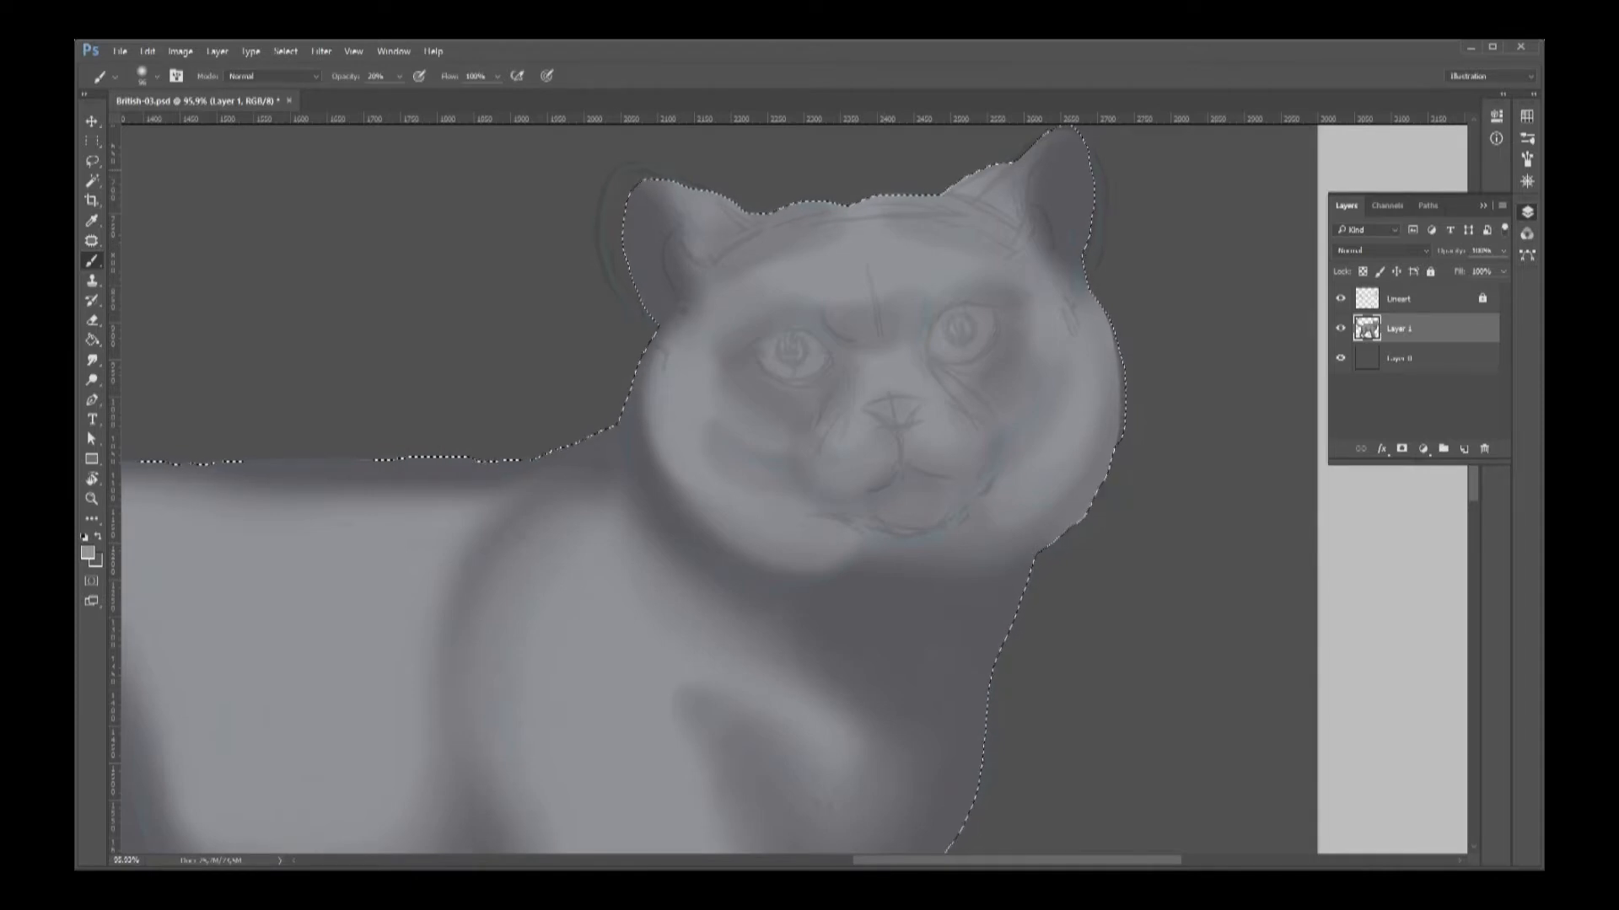
Raise the brush opacity and paint dark outlines and pupils for both eyes, plus the nose and the line below it.
{"action": "left_click_drag", "start_coordinate": [954, 563], "coordinate": [929, 600]}
{"action": "key", "text": "x"}
{"action": "key", "text": "2"}
{"action": "key", "text": "6"}
{"action": "mouse_move", "coordinate": [752, 352]}
{"action": "left_mouse_down"}
{"action": "mouse_move", "coordinate": [759, 369]}
{"action": "mouse_move", "coordinate": [834, 362]}
{"action": "mouse_move", "coordinate": [815, 385]}
{"action": "left_mouse_up"}
{"action": "mouse_move", "coordinate": [752, 346]}
{"action": "left_mouse_down"}
{"action": "mouse_move", "coordinate": [779, 328]}
{"action": "mouse_move", "coordinate": [834, 358]}
{"action": "mouse_move", "coordinate": [945, 309]}
{"action": "mouse_move", "coordinate": [1000, 331]}
{"action": "mouse_move", "coordinate": [932, 369]}
{"action": "mouse_move", "coordinate": [896, 418]}
{"action": "mouse_move", "coordinate": [906, 405]}
{"action": "left_mouse_up"}
{"action": "key", "text": "x"}
{"action": "key", "text": "x"}
{"action": "left_click_drag", "start_coordinate": [790, 341], "coordinate": [800, 356]}
{"action": "left_click_drag", "start_coordinate": [960, 325], "coordinate": [966, 344]}
{"action": "left_click_drag", "start_coordinate": [894, 424], "coordinate": [898, 453]}
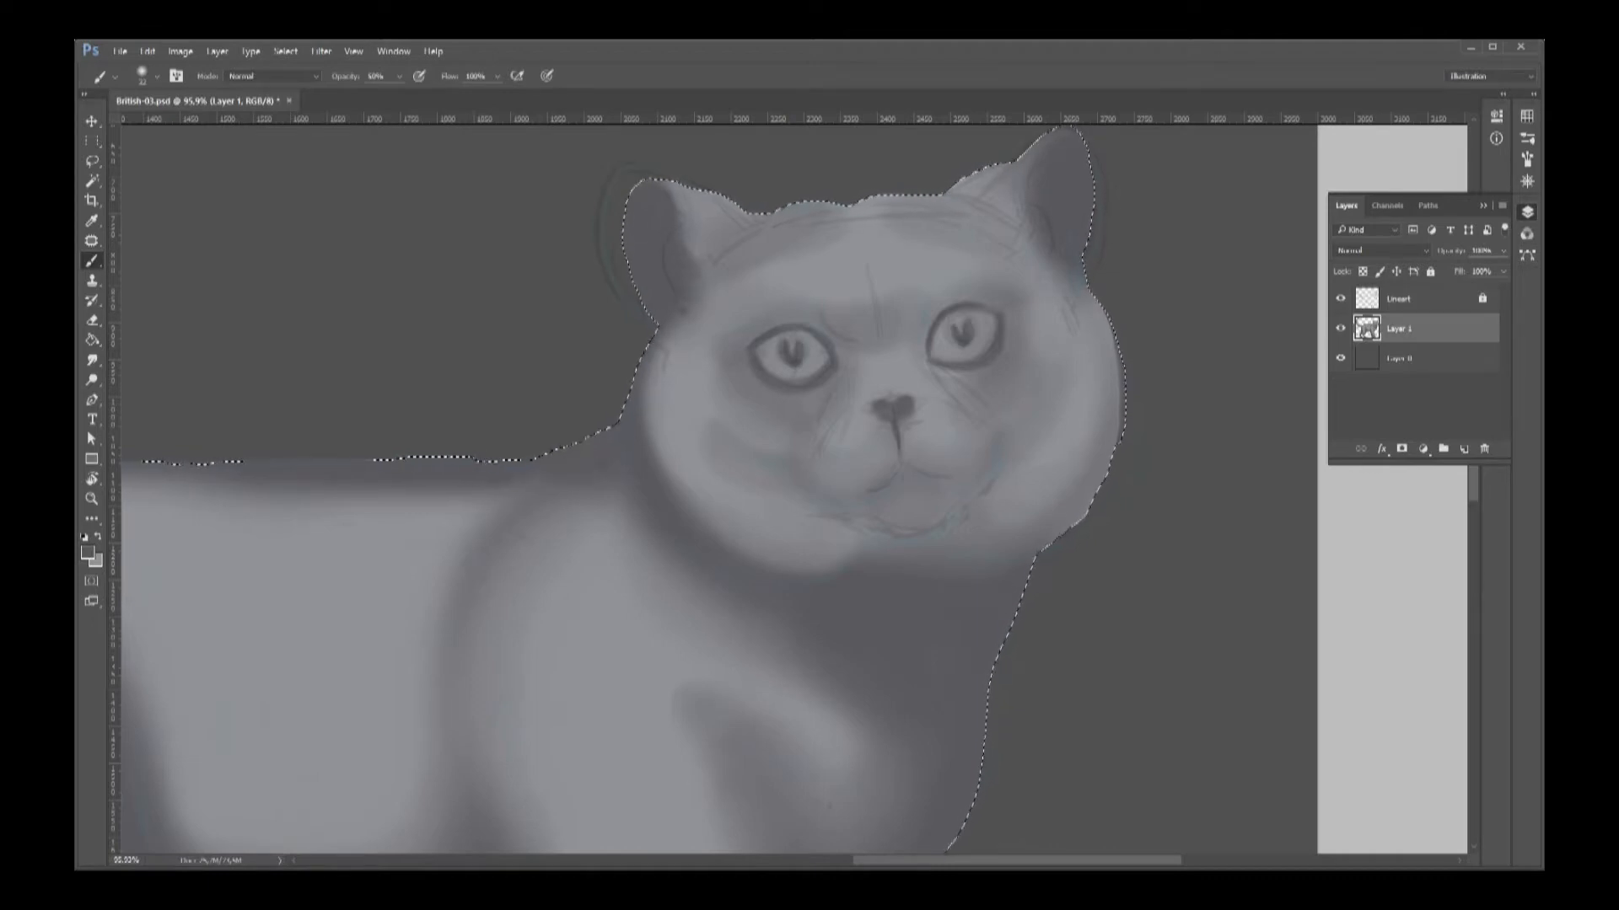
Lighten the fur on the ears and paint over the chin with a grey sampled from the face.
{"action": "key", "text": "x"}
{"action": "mouse_move", "coordinate": [1059, 120]}
{"action": "left_mouse_down"}
{"action": "mouse_move", "coordinate": [1024, 199]}
{"action": "mouse_move", "coordinate": [1019, 342]}
{"action": "left_mouse_up"}
{"action": "key", "text": "ctrl+z"}
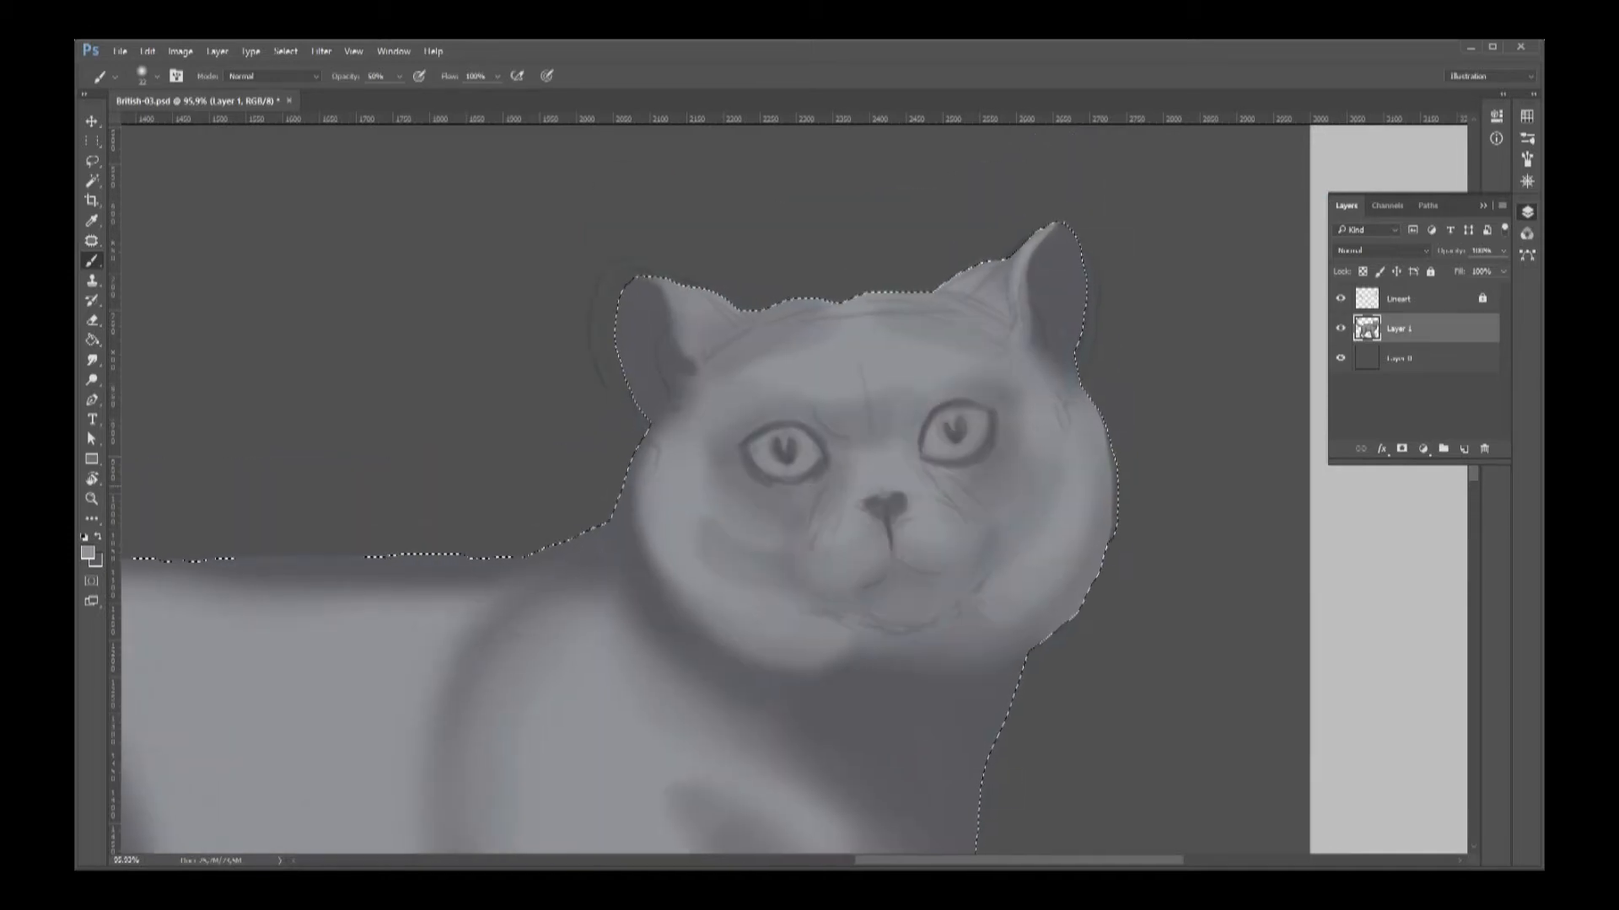
{"action": "key", "text": "ctrl+z"}
{"action": "left_click", "coordinate": [921, 613], "text": "alt"}
{"action": "left_click_drag", "start_coordinate": [937, 613], "coordinate": [974, 613]}
Choose grey swatches and shade the bases of both ears, adding light fur to the ear tufts.
{"action": "left_click", "coordinate": [1527, 117]}
{"action": "left_click", "coordinate": [1369, 135]}
{"action": "left_click", "coordinate": [1356, 135]}
{"action": "left_click_drag", "start_coordinate": [713, 379], "coordinate": [678, 406]}
{"action": "key", "text": "x"}
{"action": "left_click_drag", "start_coordinate": [693, 305], "coordinate": [718, 327]}
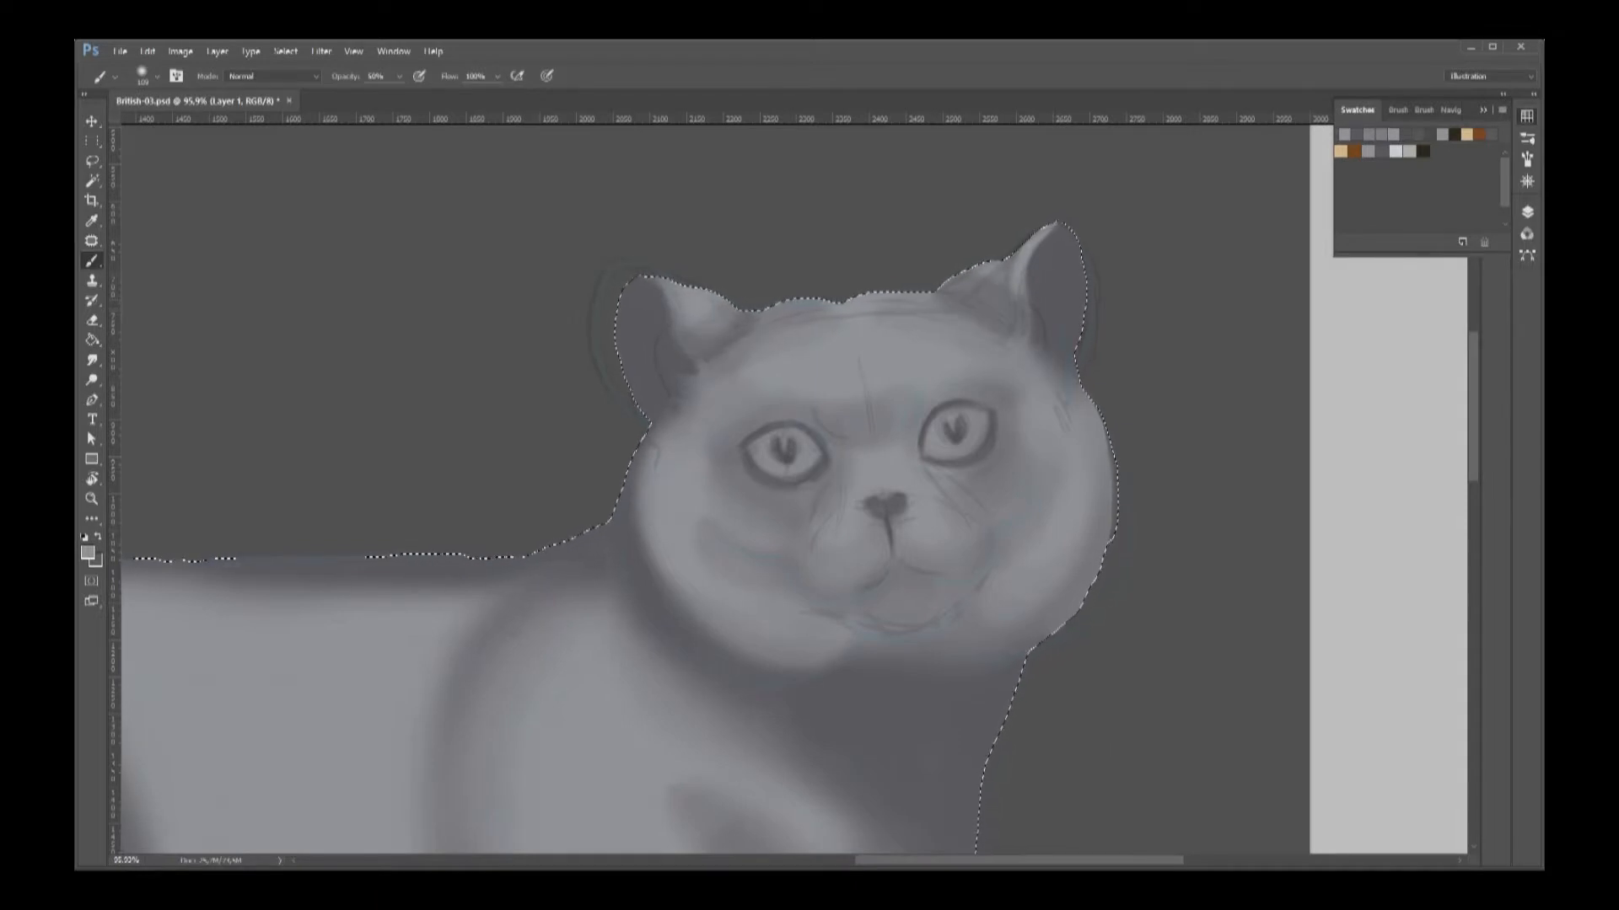
{"action": "key", "text": "x"}
{"action": "left_click_drag", "start_coordinate": [951, 302], "coordinate": [1008, 322]}
Darken the fur patches around both eyes and across the brow.
{"action": "mouse_move", "coordinate": [693, 418]}
{"action": "left_mouse_down"}
{"action": "mouse_move", "coordinate": [816, 413]}
{"action": "mouse_move", "coordinate": [883, 440]}
{"action": "mouse_move", "coordinate": [1000, 385]}
{"action": "mouse_move", "coordinate": [1030, 450]}
{"action": "mouse_move", "coordinate": [969, 494]}
{"action": "mouse_move", "coordinate": [1025, 509]}
{"action": "left_mouse_up"}
{"action": "mouse_move", "coordinate": [789, 528]}
{"action": "left_mouse_down"}
{"action": "mouse_move", "coordinate": [742, 507]}
{"action": "mouse_move", "coordinate": [700, 519]}
{"action": "left_mouse_up"}
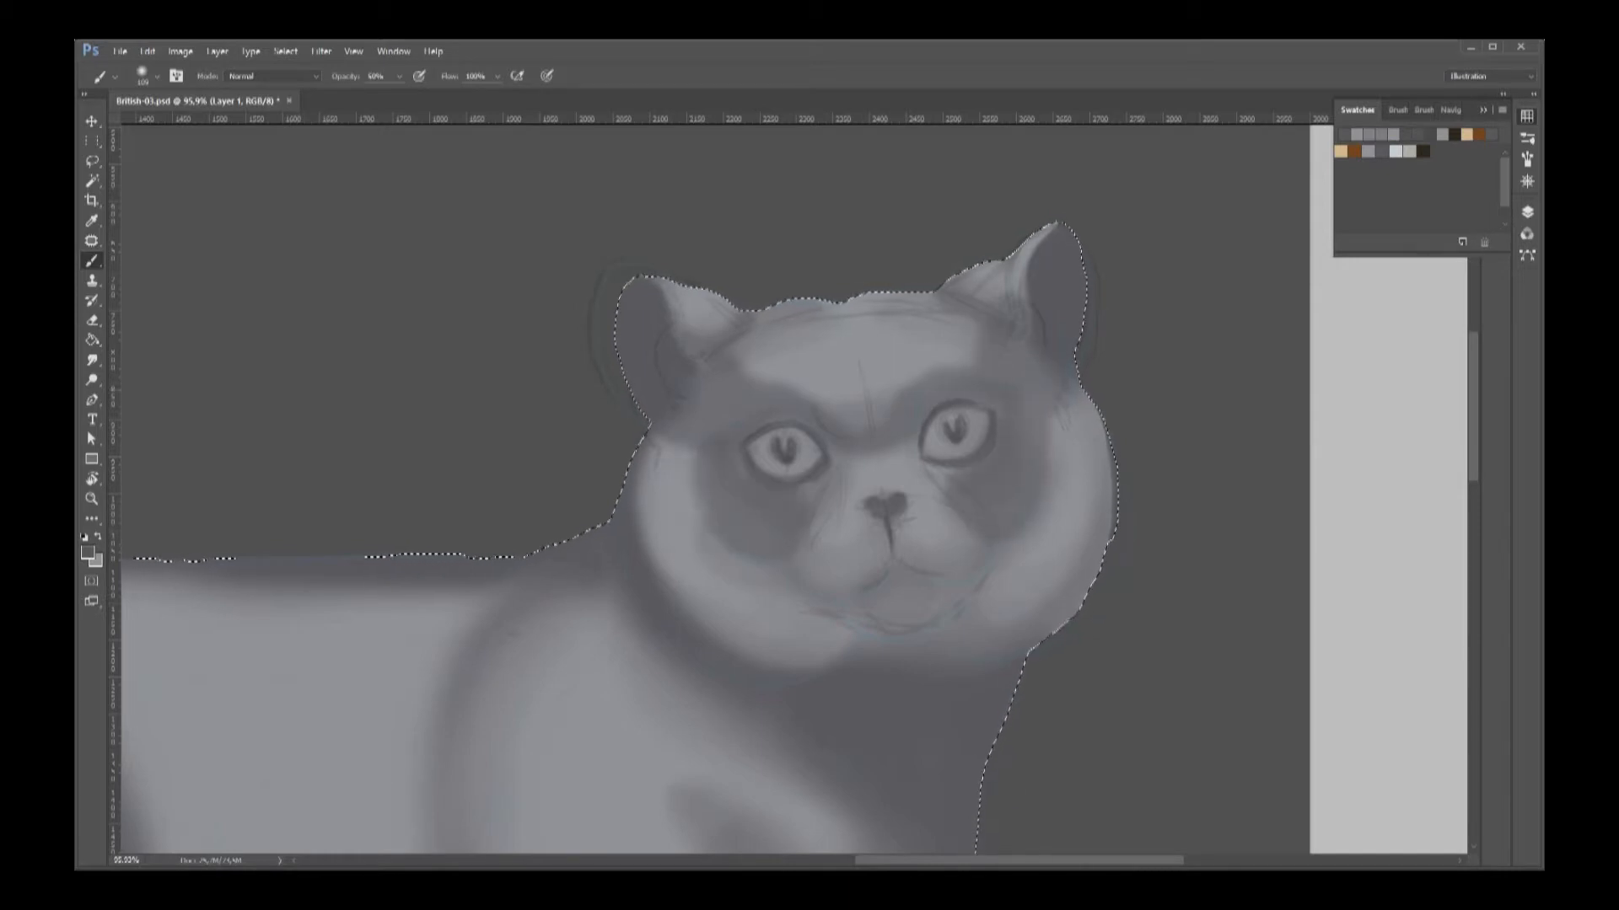
{"action": "key", "text": "x"}
{"action": "mouse_move", "coordinate": [932, 329]}
{"action": "left_mouse_down"}
{"action": "mouse_move", "coordinate": [769, 356]}
{"action": "mouse_move", "coordinate": [788, 390]}
{"action": "left_mouse_up"}
{"action": "key", "text": "ctrl+z"}
Set the brush opacity to 20% and blend the dark eye patches into the cheeks and muzzle.
{"action": "left_click", "coordinate": [375, 76]}
{"action": "type", "text": "20"}
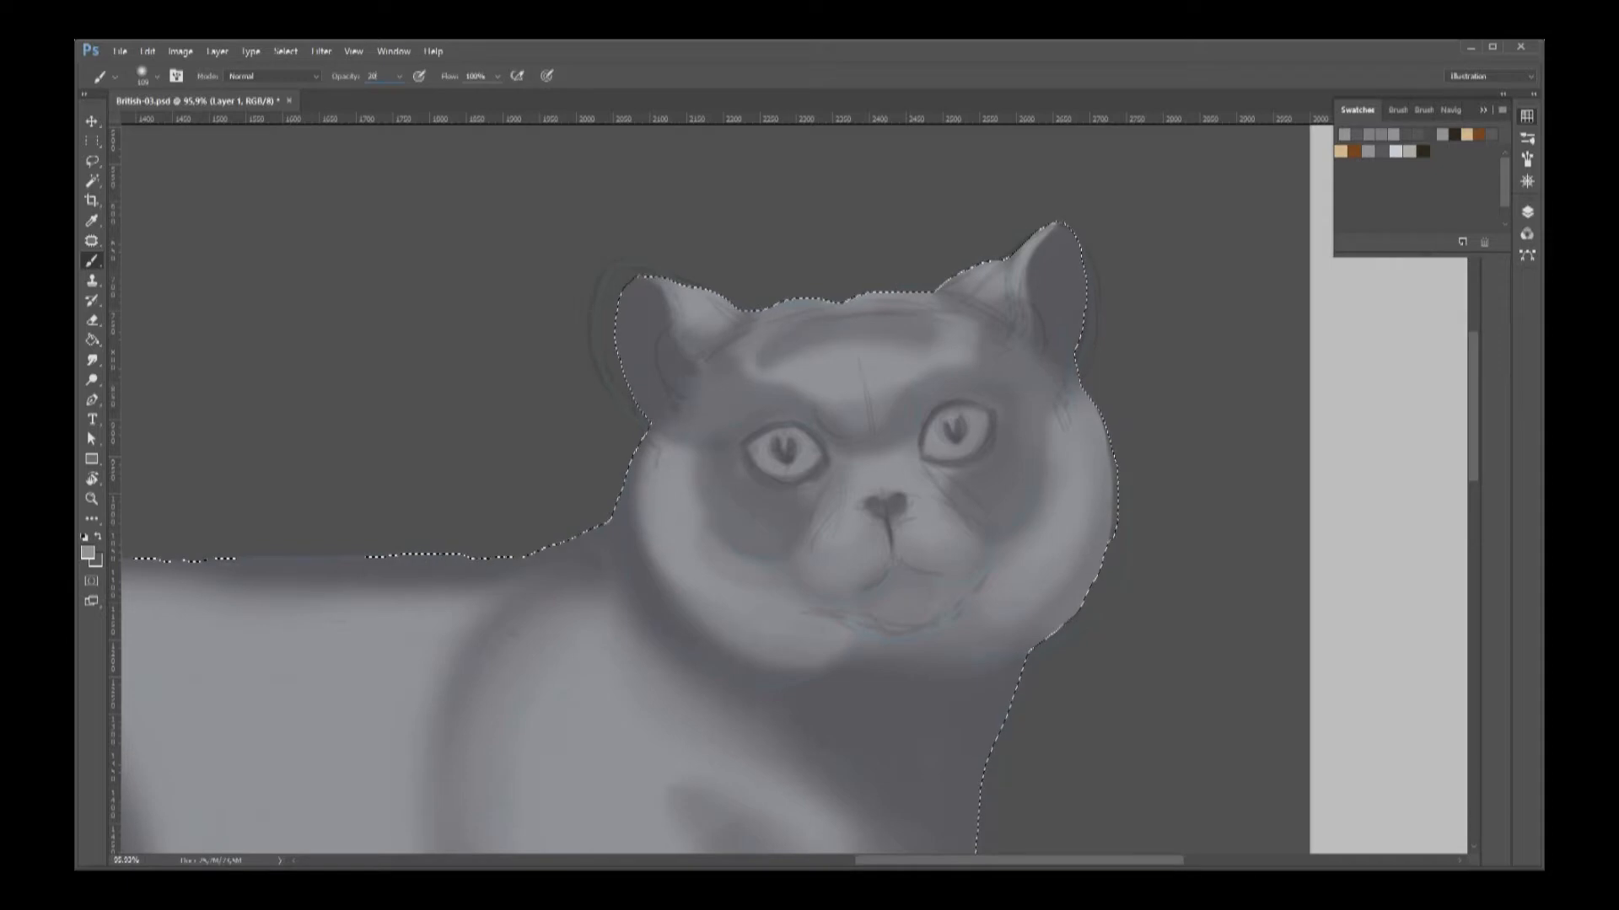
{"action": "mouse_move", "coordinate": [693, 428]}
{"action": "left_mouse_down"}
{"action": "mouse_move", "coordinate": [654, 472]}
{"action": "mouse_move", "coordinate": [757, 543]}
{"action": "left_mouse_up"}
{"action": "mouse_move", "coordinate": [1024, 505]}
{"action": "left_mouse_down"}
{"action": "mouse_move", "coordinate": [1019, 463]}
{"action": "mouse_move", "coordinate": [998, 527]}
{"action": "left_mouse_up"}
{"action": "key", "text": "x"}
{"action": "left_click_drag", "start_coordinate": [801, 573], "coordinate": [894, 595]}
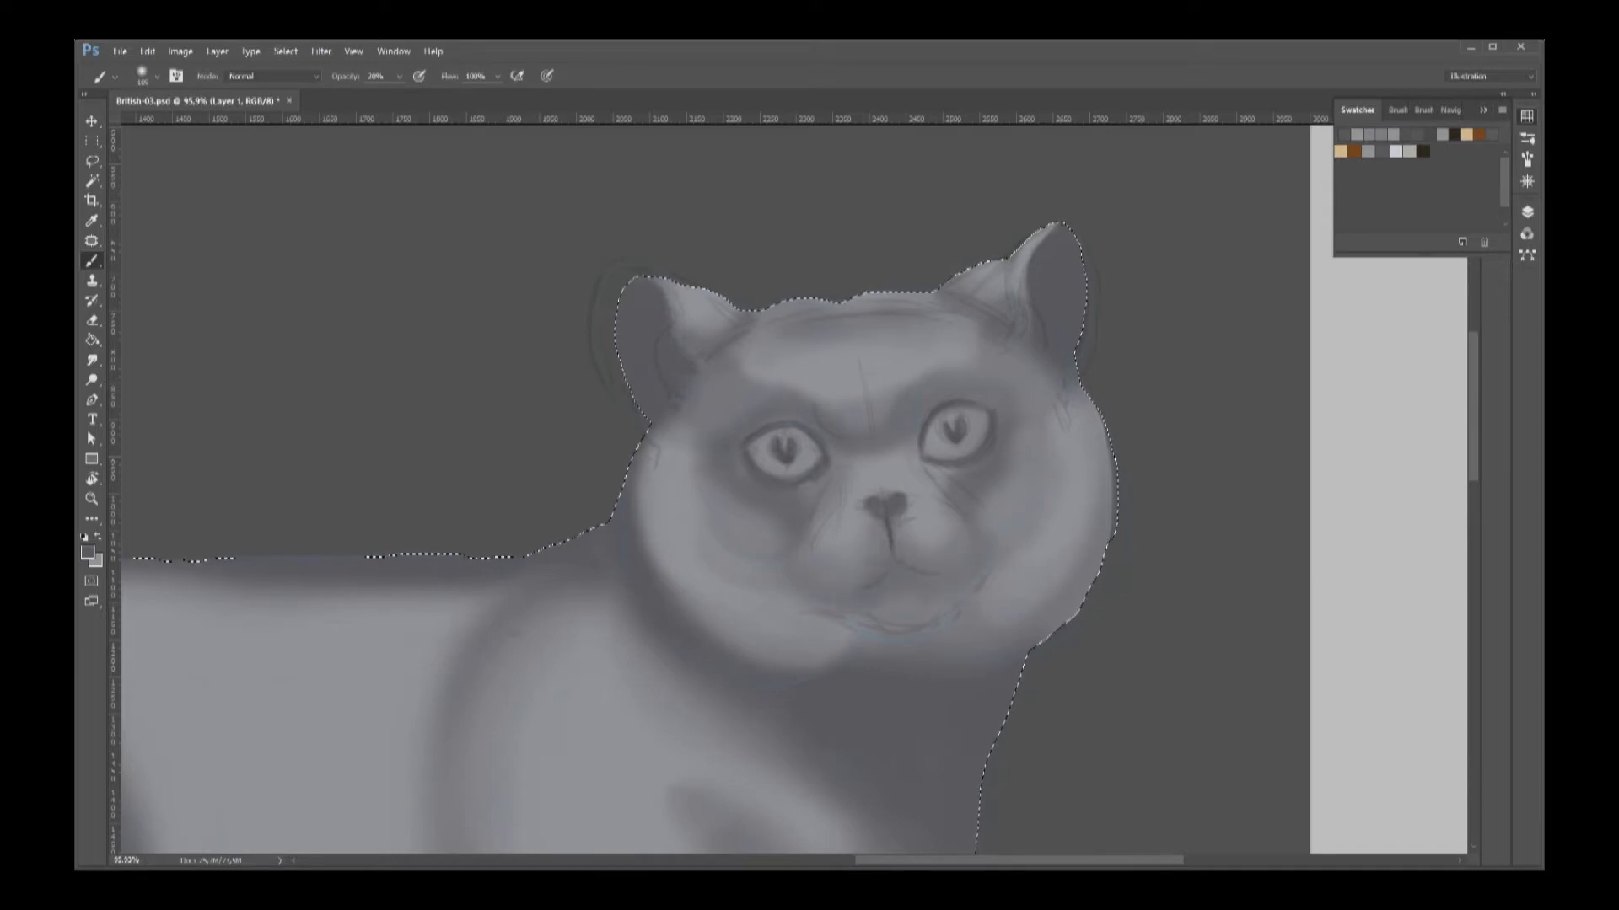
Blend light and dark greys over the cat's chest, flank, haunch and tail to soften the body shading.
{"action": "key", "text": "ctrl+0"}
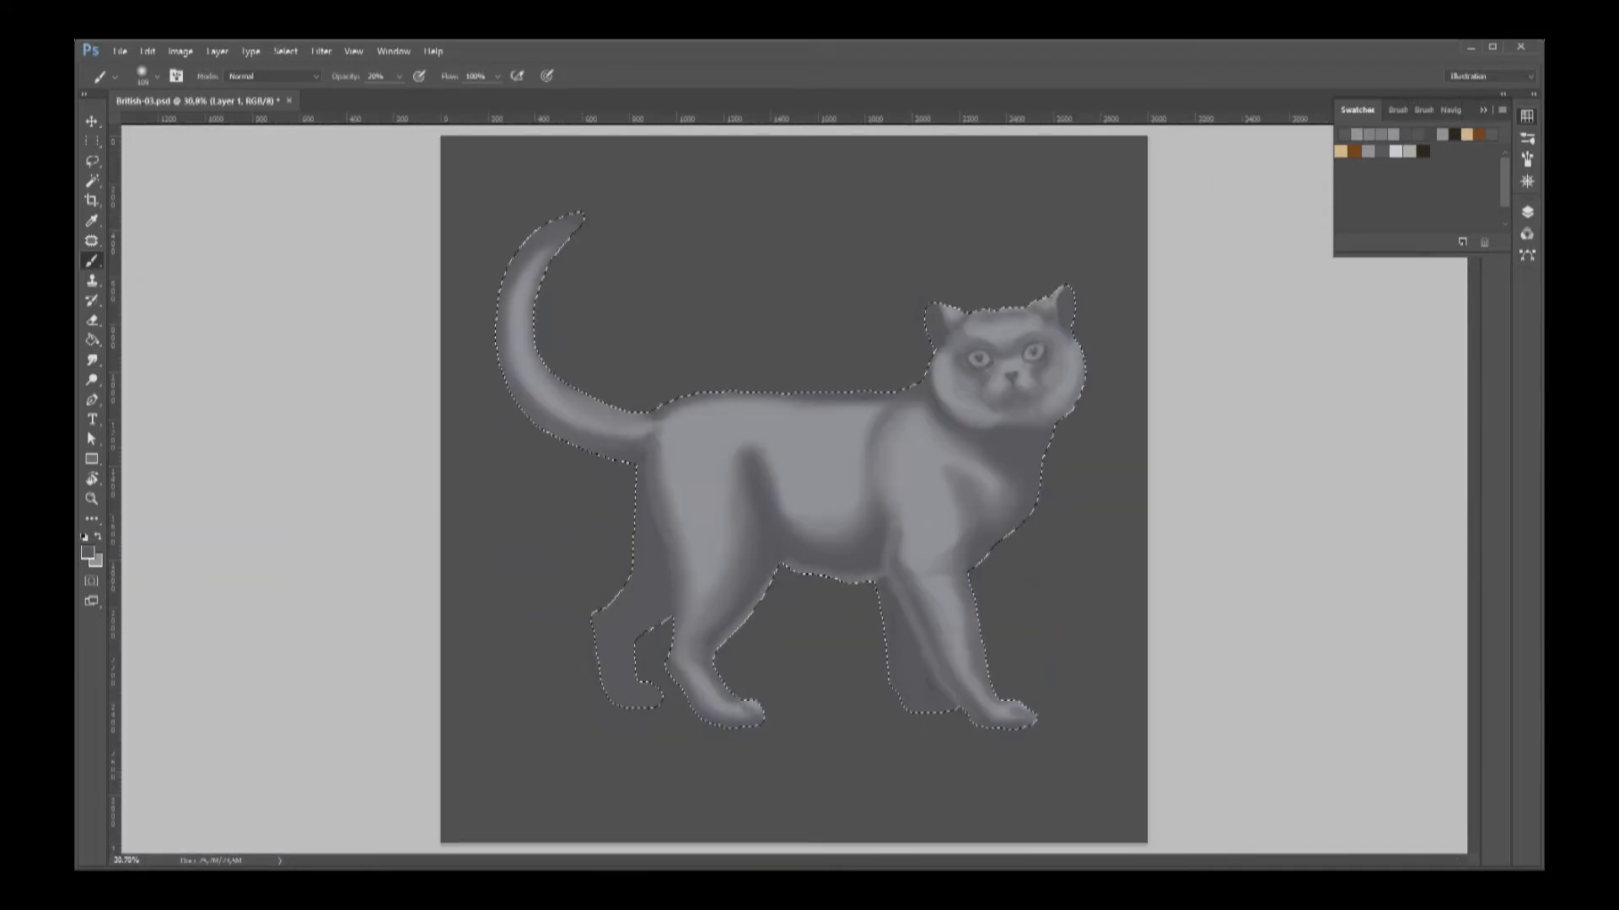
{"action": "key", "text": "x"}
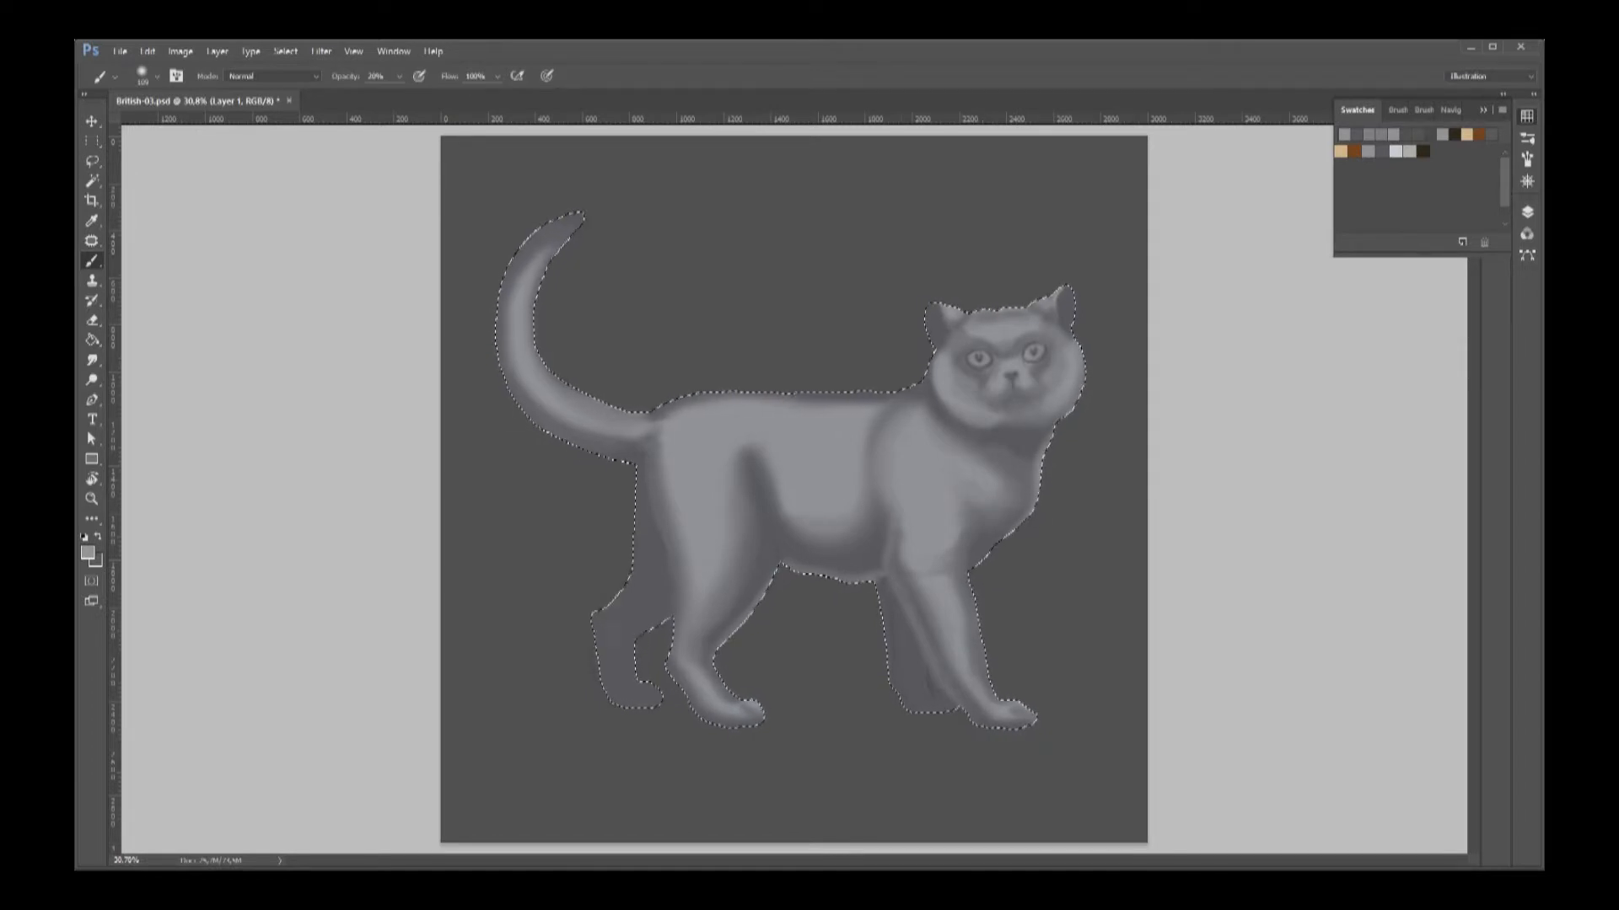
{"action": "key", "text": "x"}
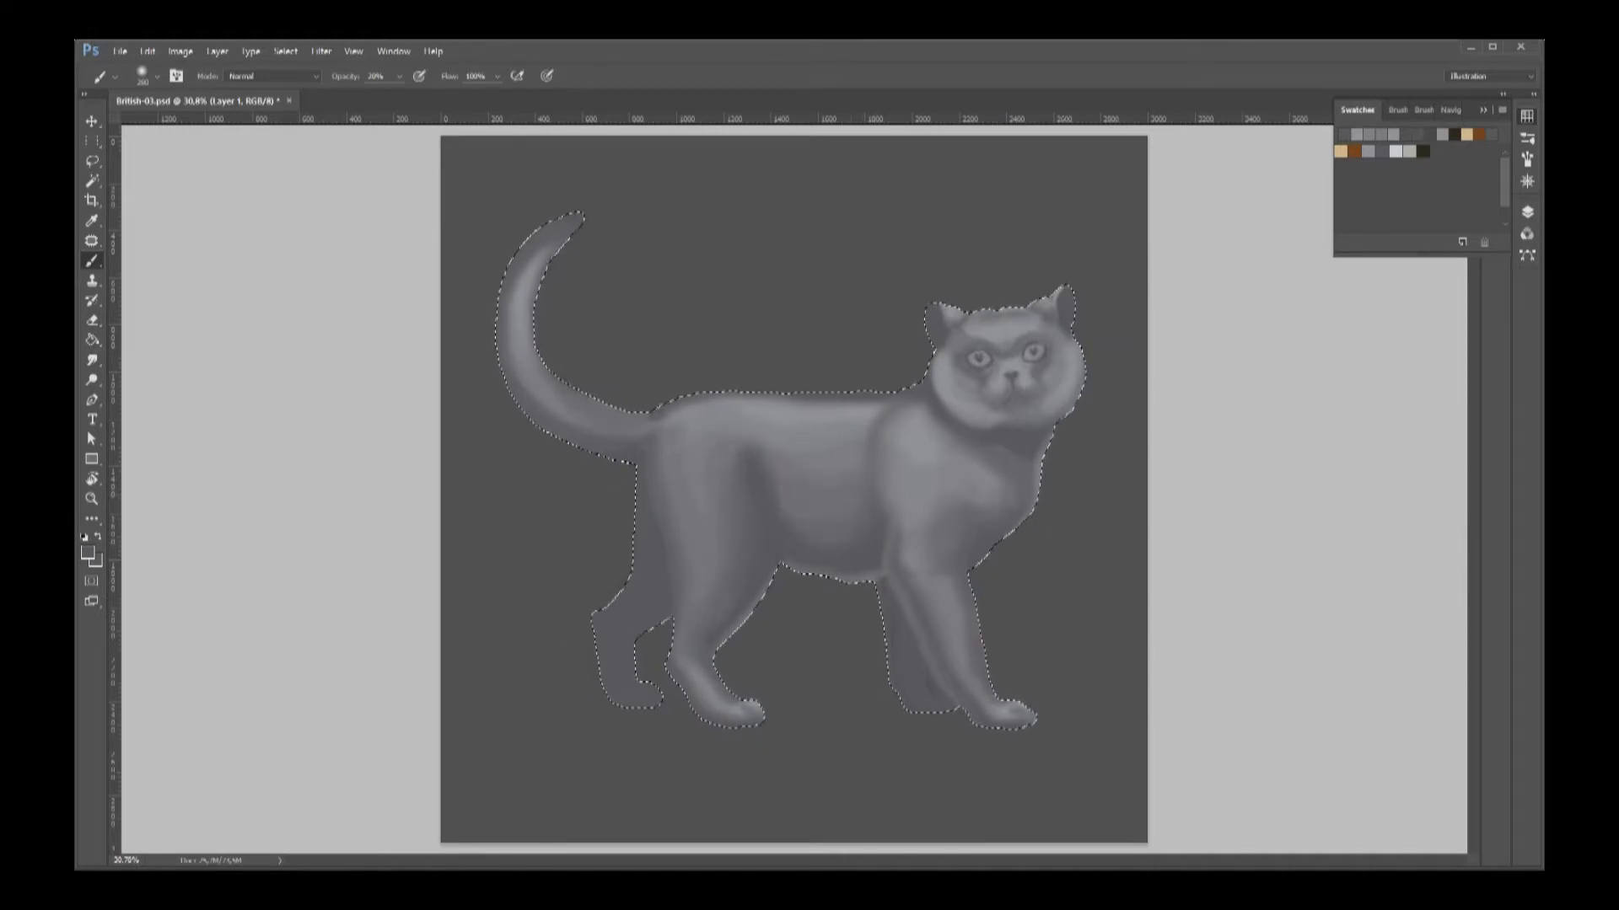
{"action": "left_click", "coordinate": [1349, 135]}
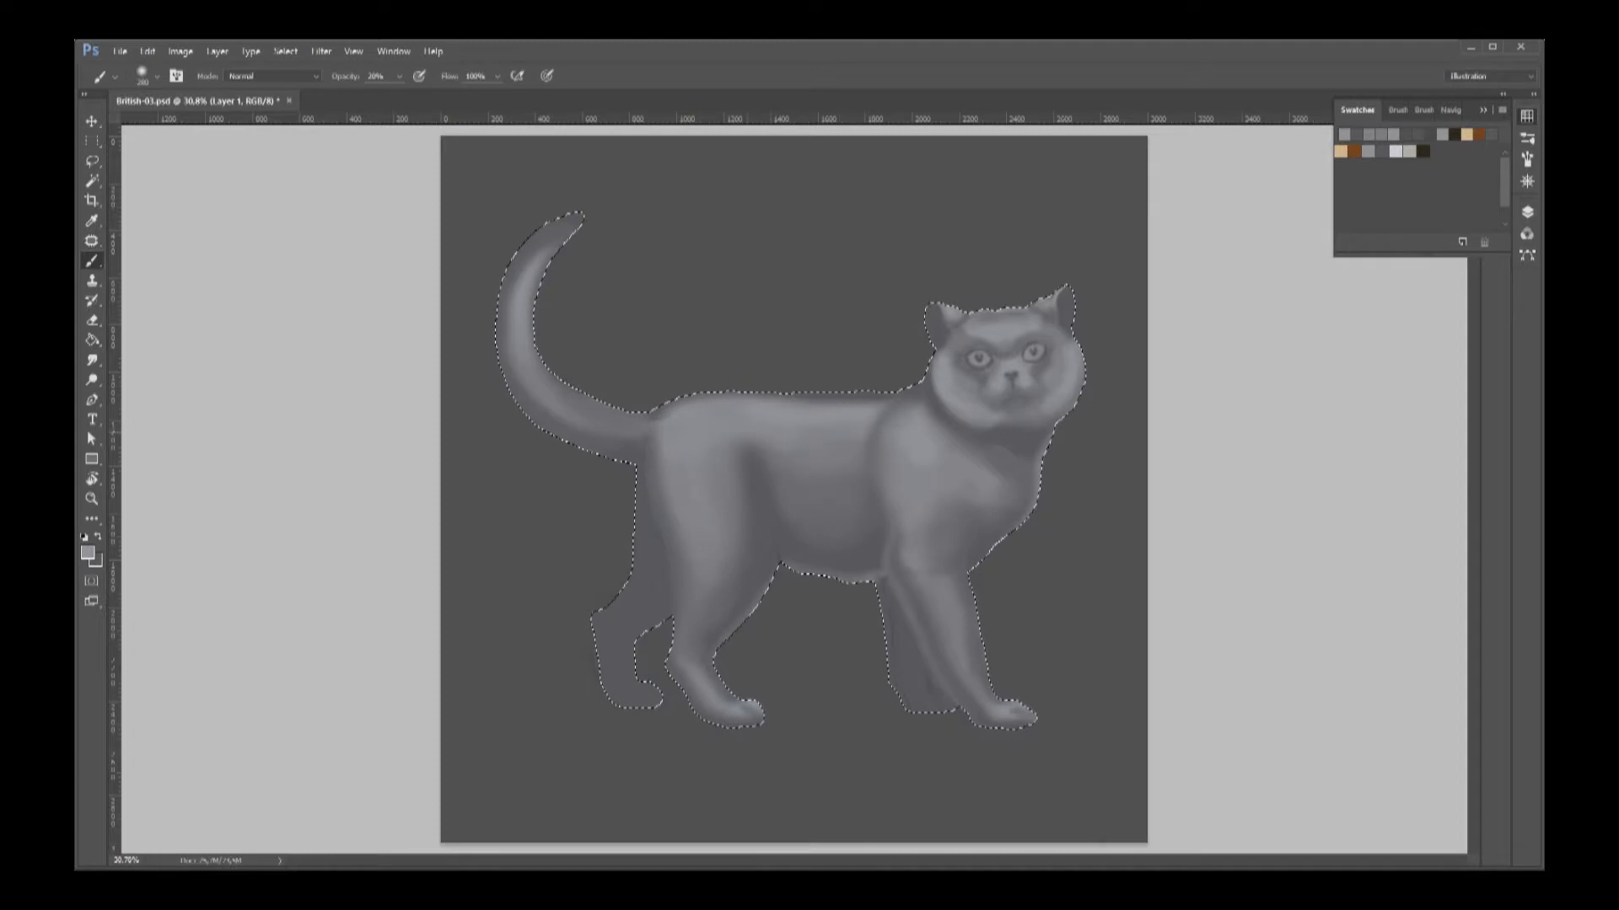
{"action": "key", "text": "x"}
{"action": "left_click_drag", "start_coordinate": [718, 516], "coordinate": [716, 443]}
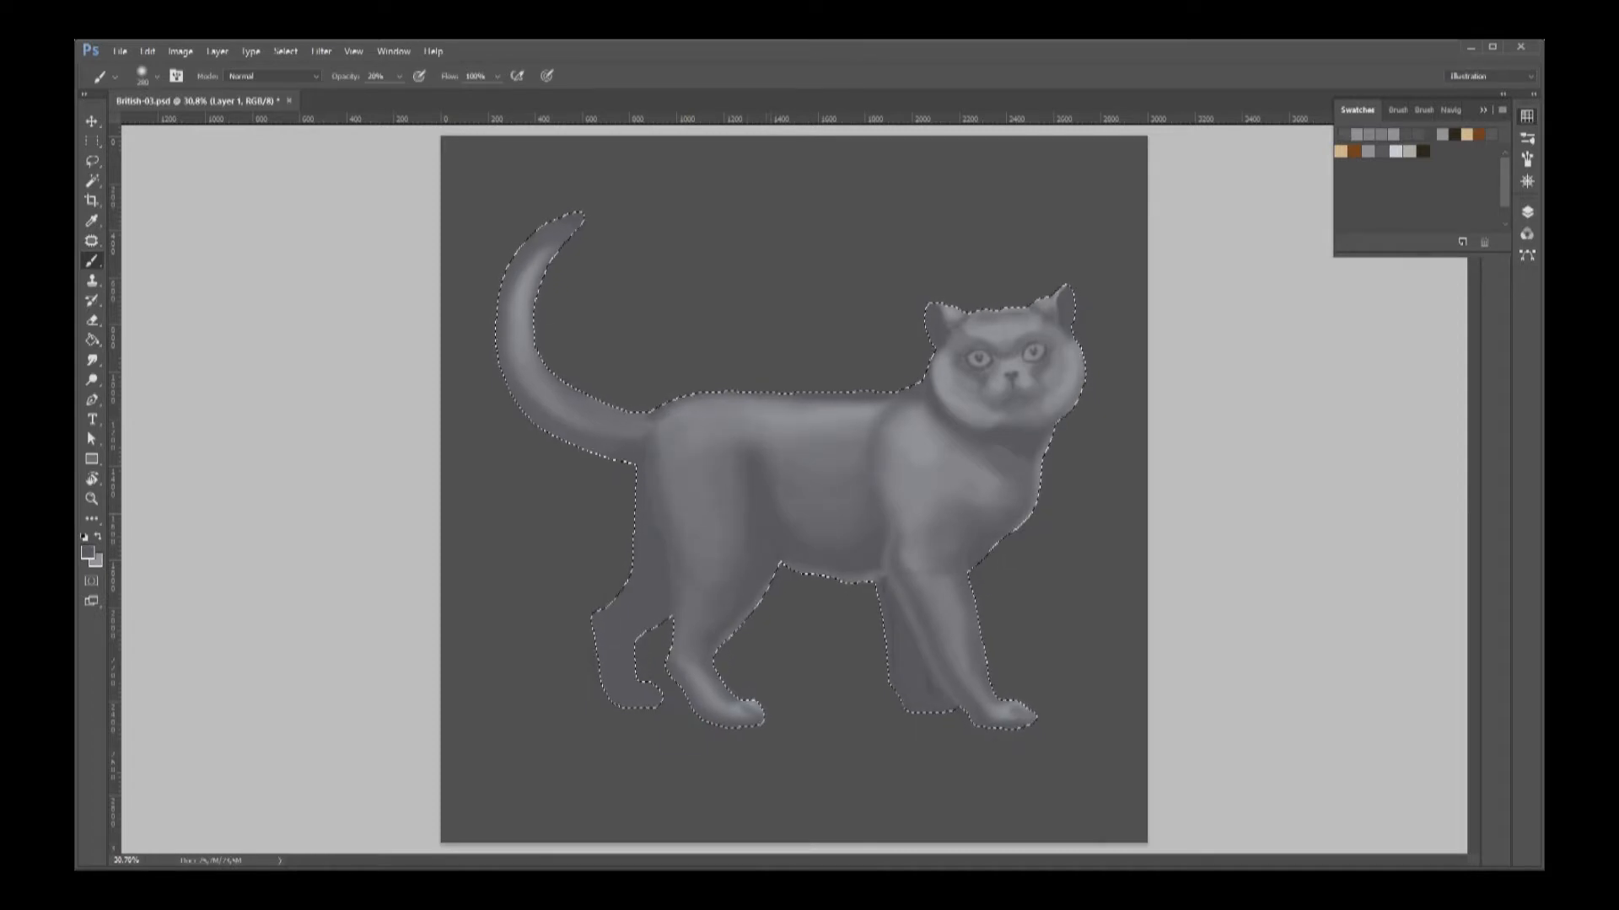
{"action": "key", "text": "x"}
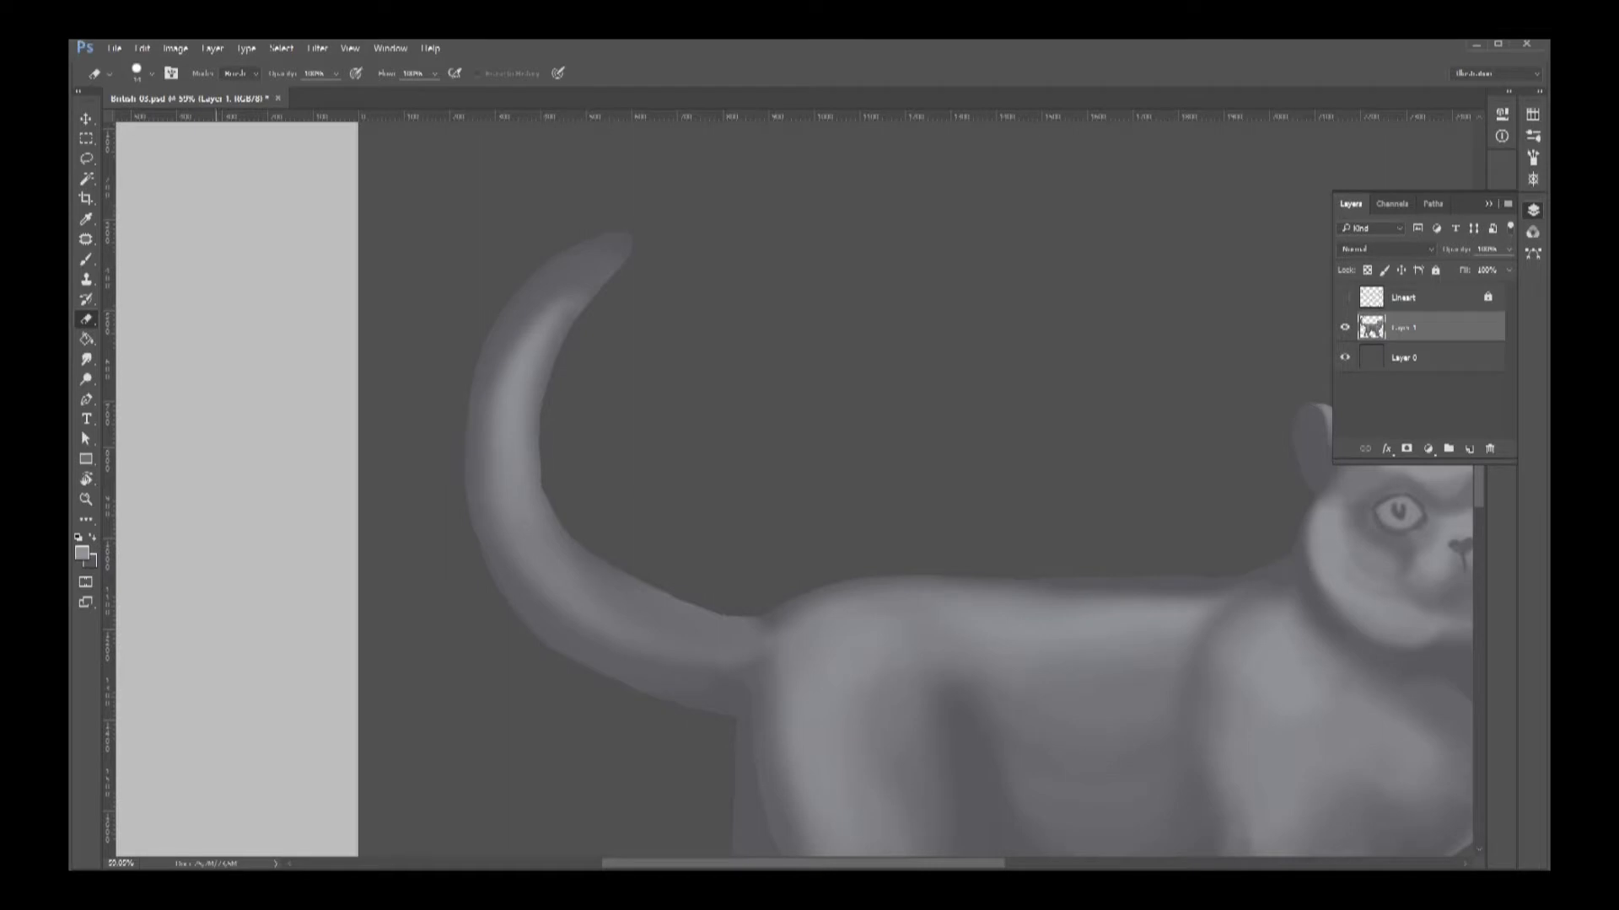
Clean up the tail's outline by erasing along its edges from the tip down to the base.
{"action": "left_click", "coordinate": [563, 243]}
{"action": "left_click_drag", "start_coordinate": [544, 487], "coordinate": [556, 512]}
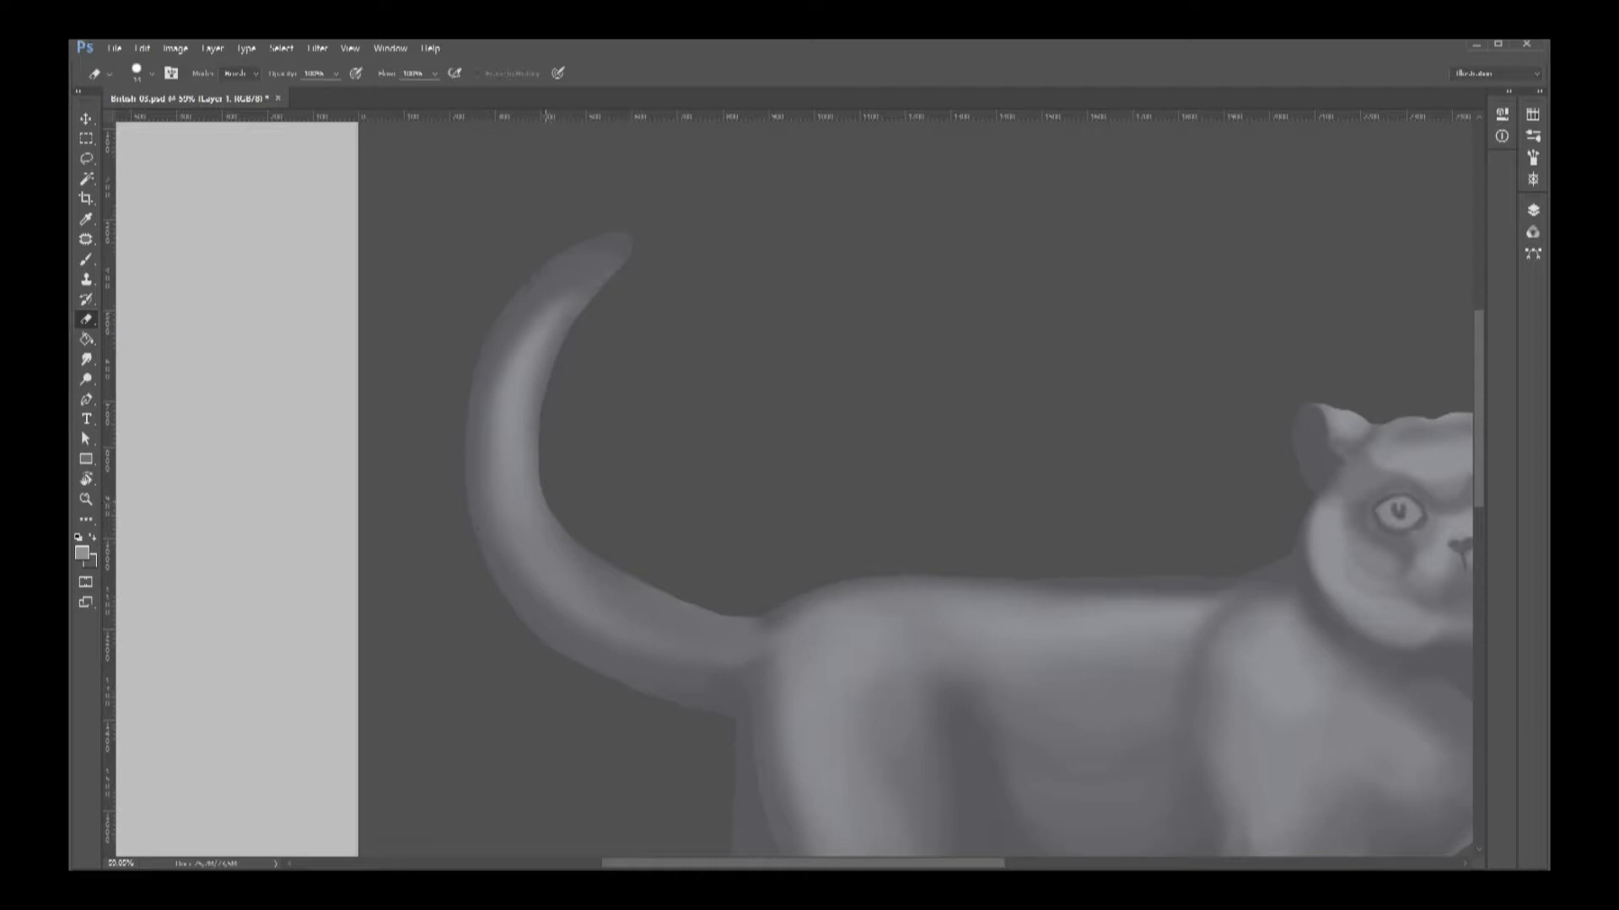
{"action": "key", "text": "r"}
{"action": "mouse_move", "coordinate": [549, 504]}
{"action": "left_mouse_down"}
{"action": "mouse_move", "coordinate": [638, 421]}
{"action": "mouse_move", "coordinate": [712, 611]}
{"action": "left_mouse_up"}
{"action": "key", "text": "r"}
Erase small fur-like notches along the outlines of the hind leg, belly, front leg and chest.
{"action": "key", "text": "space"}
{"action": "mouse_move", "coordinate": [803, 675]}
{"action": "left_mouse_down"}
{"action": "mouse_move", "coordinate": [706, 316]}
{"action": "mouse_move", "coordinate": [704, 230]}
{"action": "left_mouse_up"}
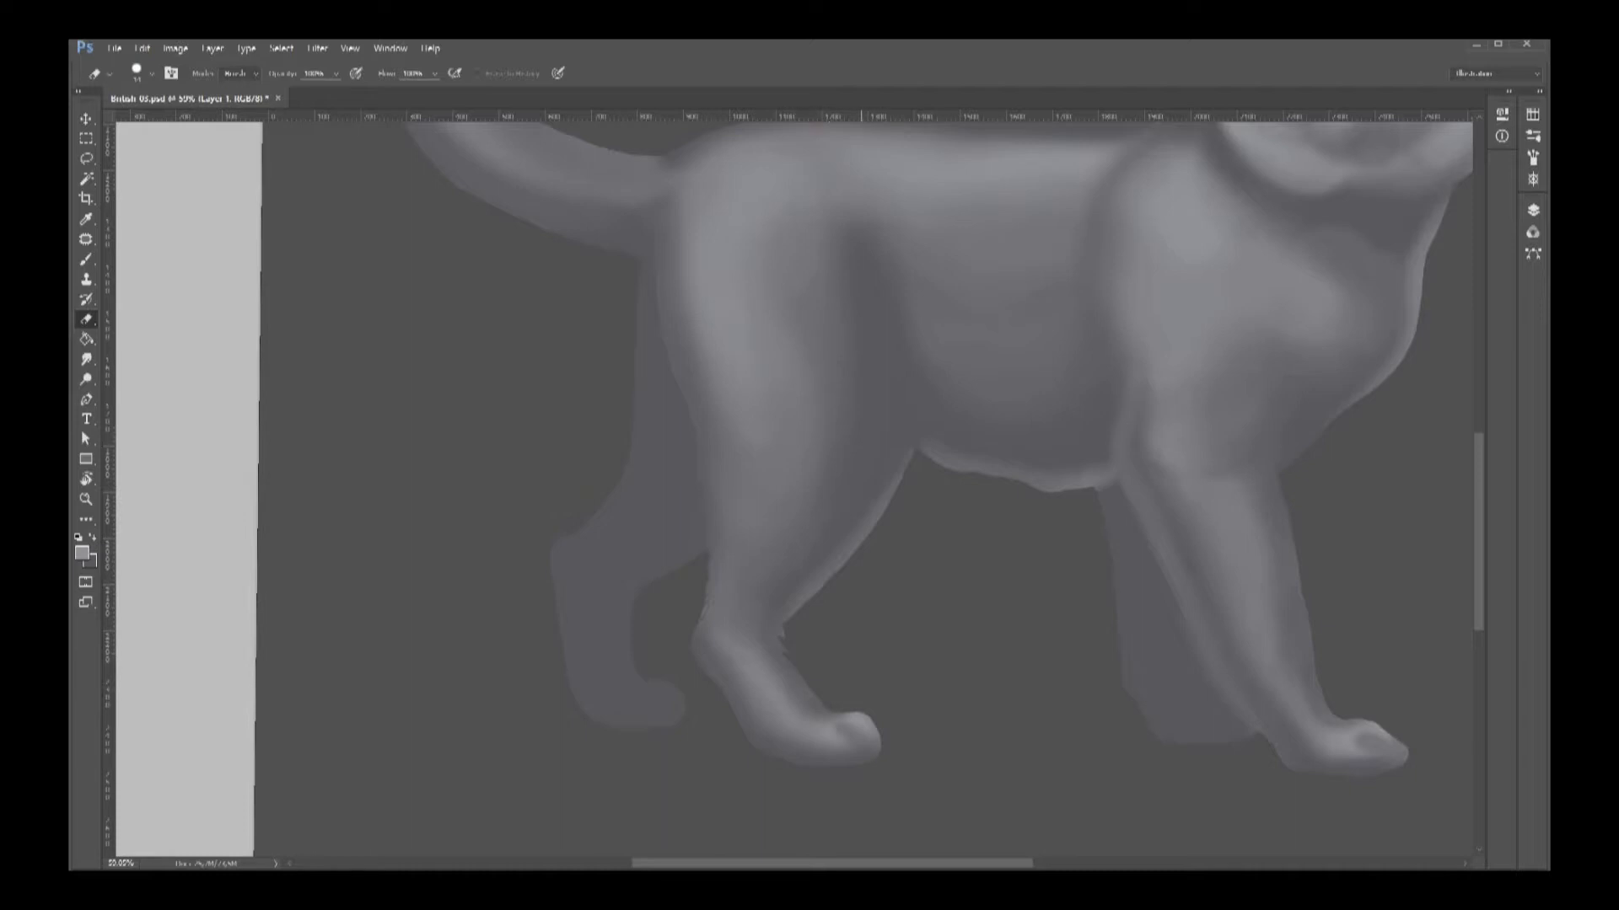
{"action": "scroll", "coordinate": [789, 489], "scroll_direction": "right", "scroll_amount": 4}
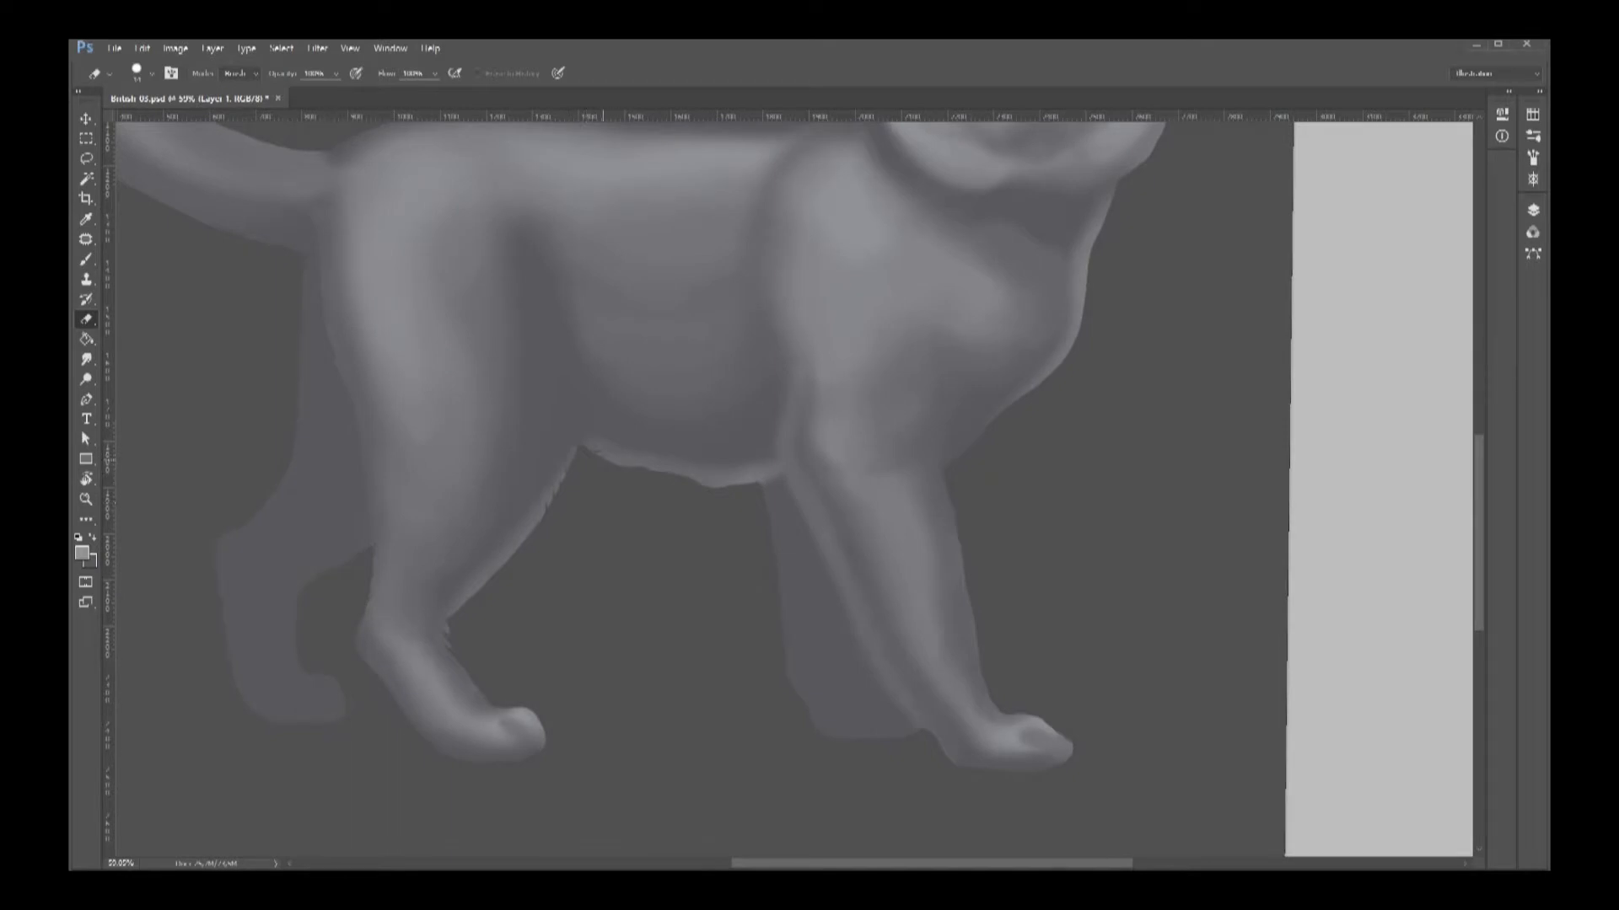
{"action": "left_click_drag", "start_coordinate": [761, 487], "coordinate": [688, 478]}
{"action": "scroll", "coordinate": [789, 489], "scroll_direction": "right", "scroll_amount": 4}
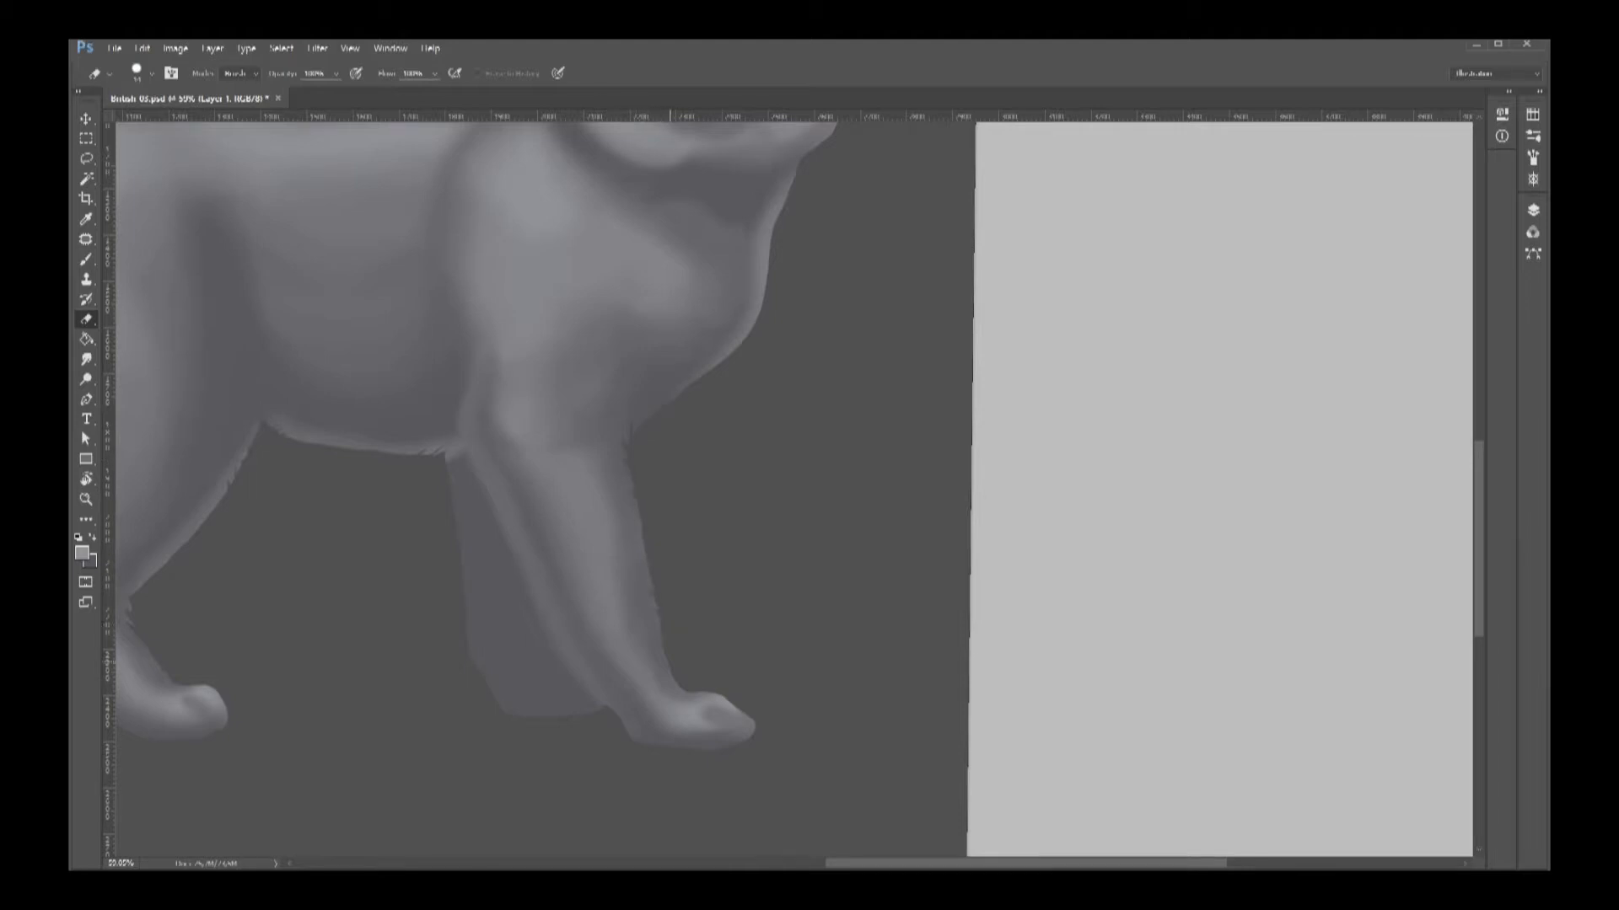
{"action": "scroll", "coordinate": [745, 724], "scroll_direction": "up", "scroll_amount": 3}
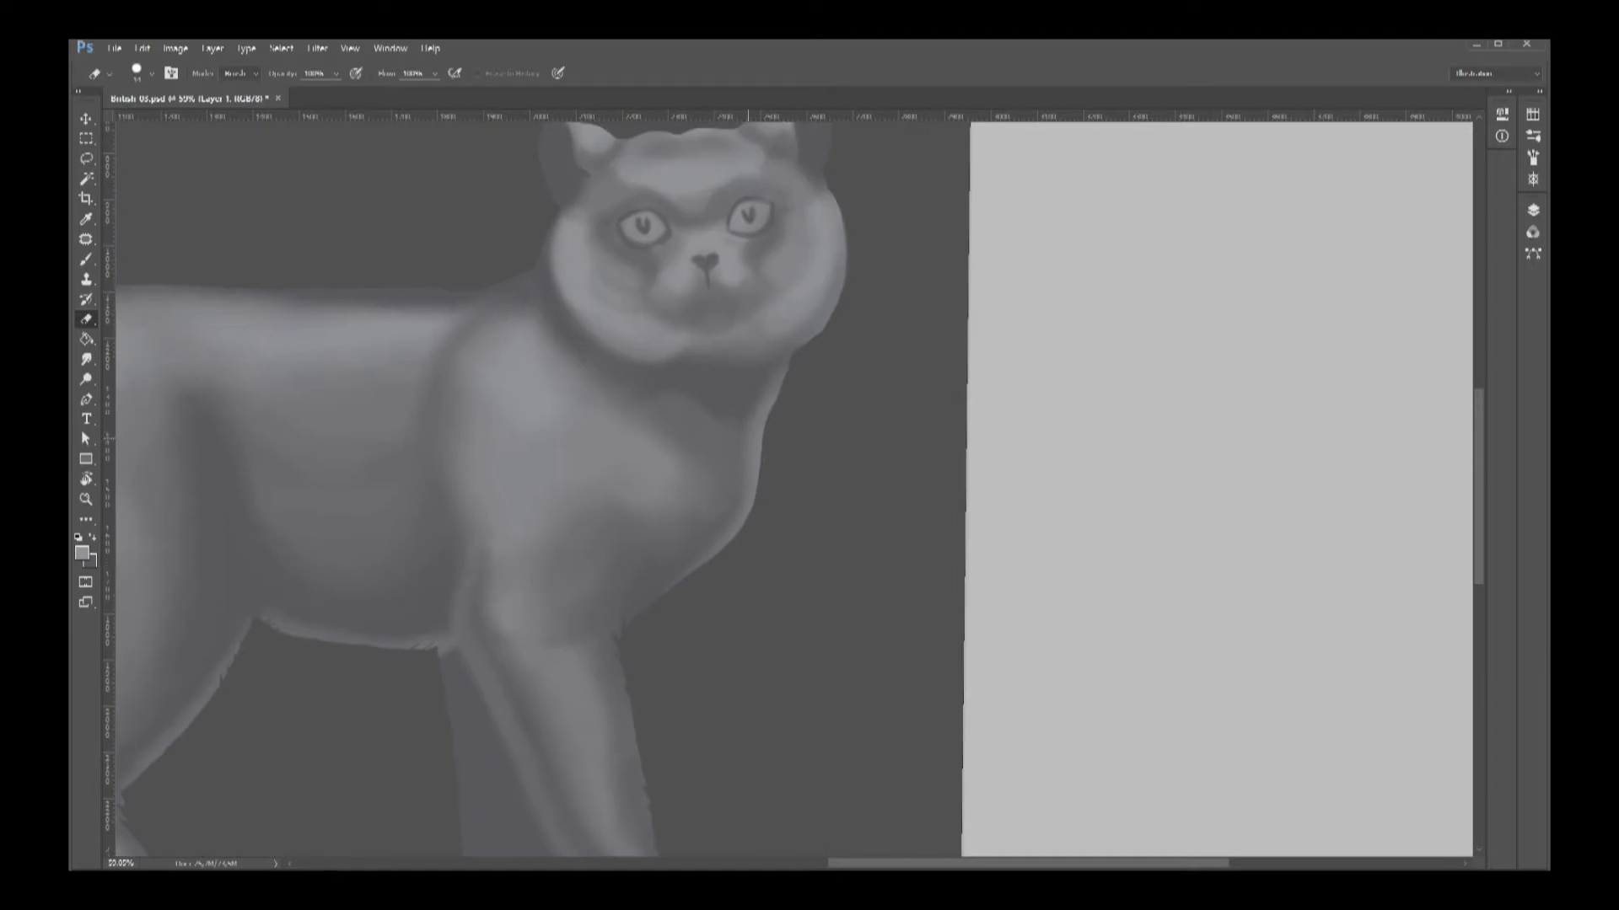
{"action": "scroll", "coordinate": [476, 486], "scroll_direction": "up", "scroll_amount": 2}
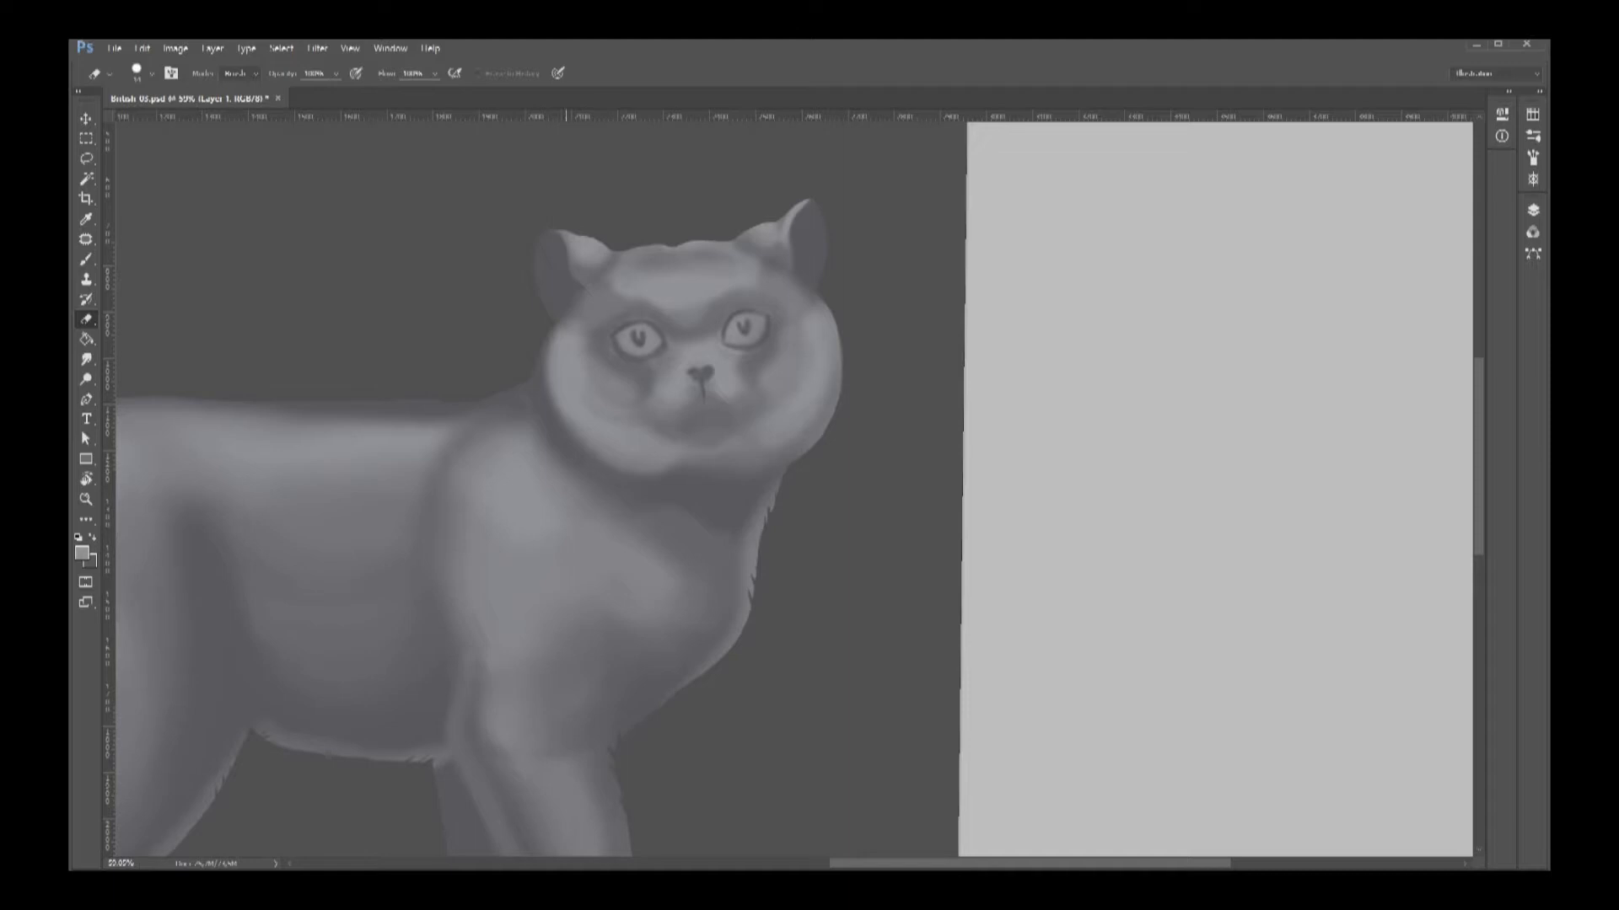
{"action": "mouse_move", "coordinate": [535, 316]}
{"action": "left_mouse_down"}
{"action": "mouse_move", "coordinate": [742, 291]}
{"action": "mouse_move", "coordinate": [989, 320]}
{"action": "mouse_move", "coordinate": [777, 316]}
{"action": "left_mouse_up"}
{"action": "key", "text": "r"}
{"action": "key", "text": "b"}
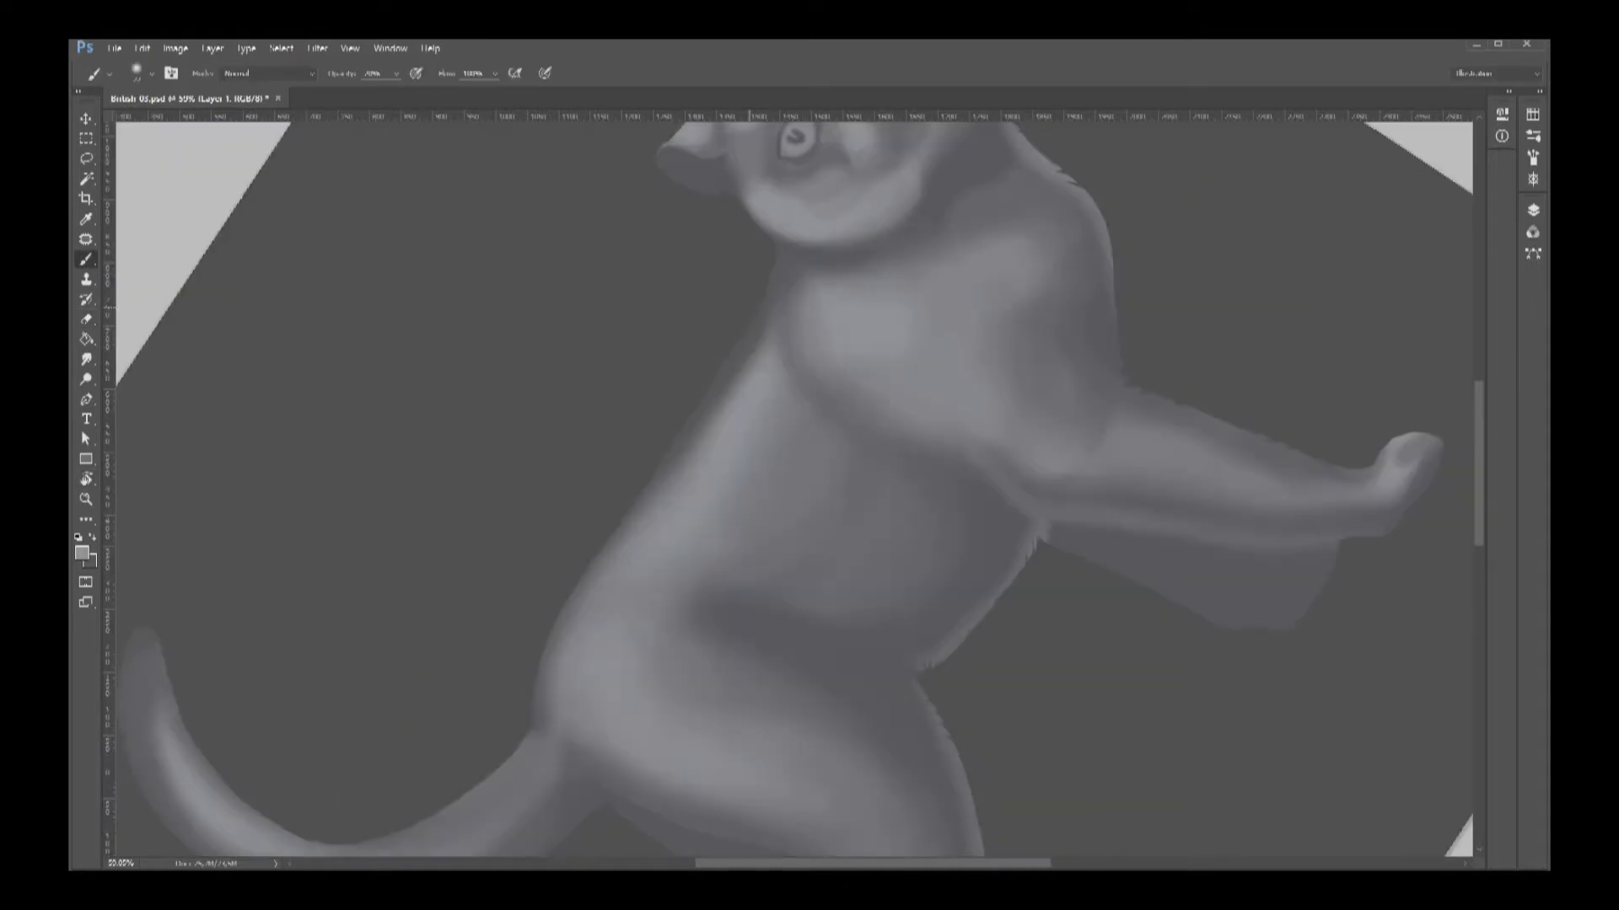
{"action": "key", "text": "e"}
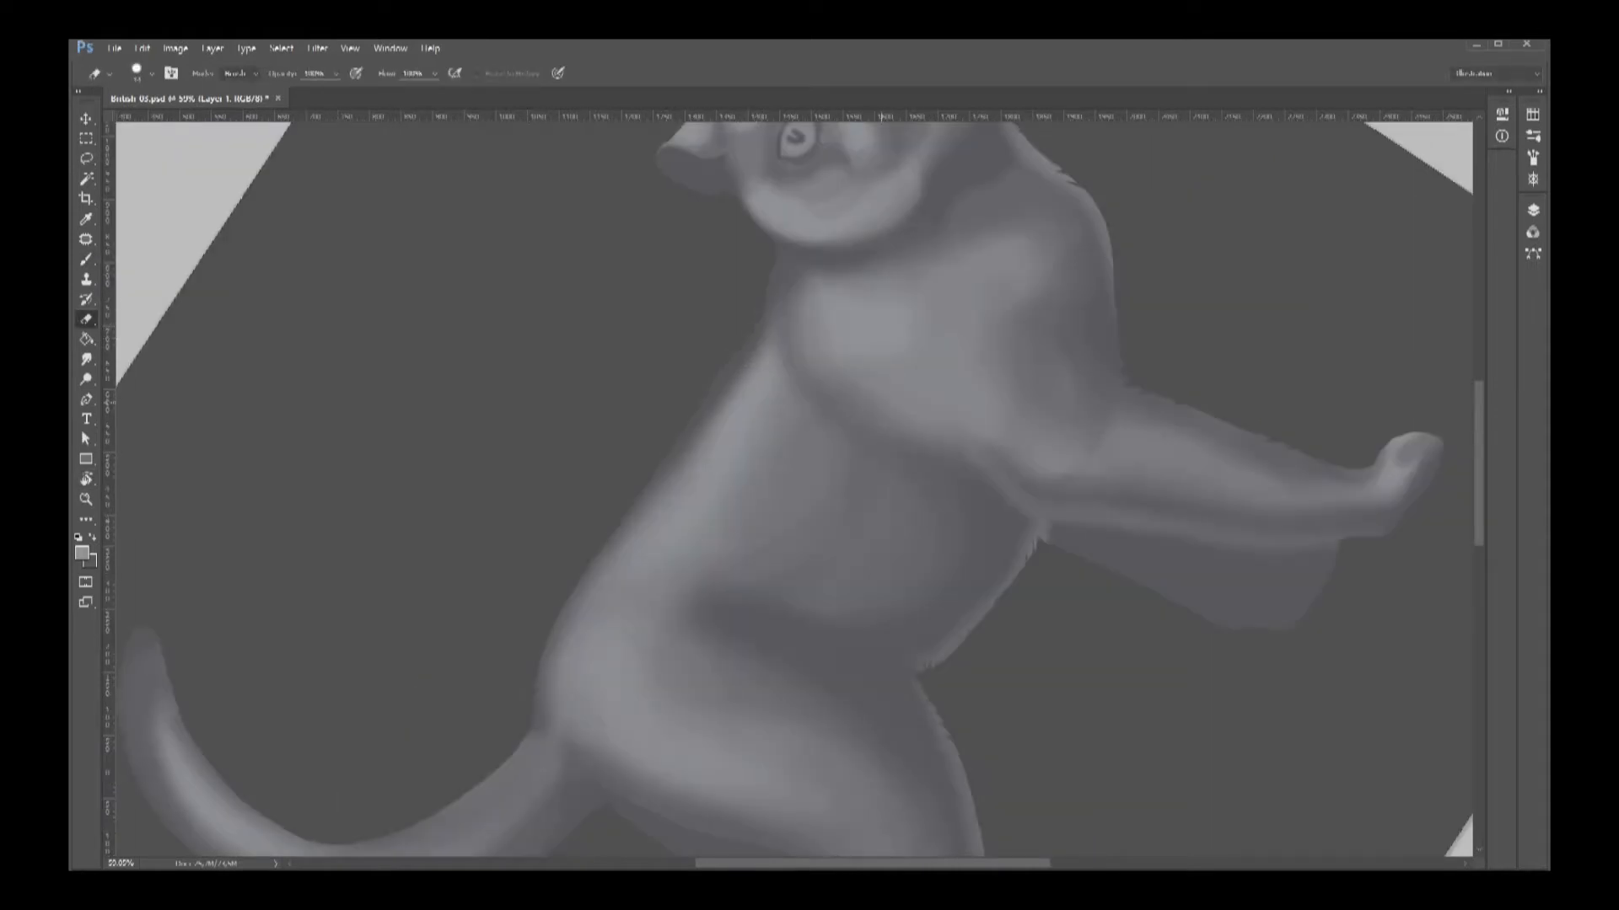
Straighten the canvas and paint short fur strokes around the eyes and cheeks, with whisker spots on the muzzle.
{"action": "key", "text": "r"}
{"action": "left_click_drag", "start_coordinate": [871, 329], "coordinate": [960, 522]}
{"action": "key", "text": "z"}
{"action": "left_click_drag", "start_coordinate": [969, 629], "coordinate": [784, 629]}
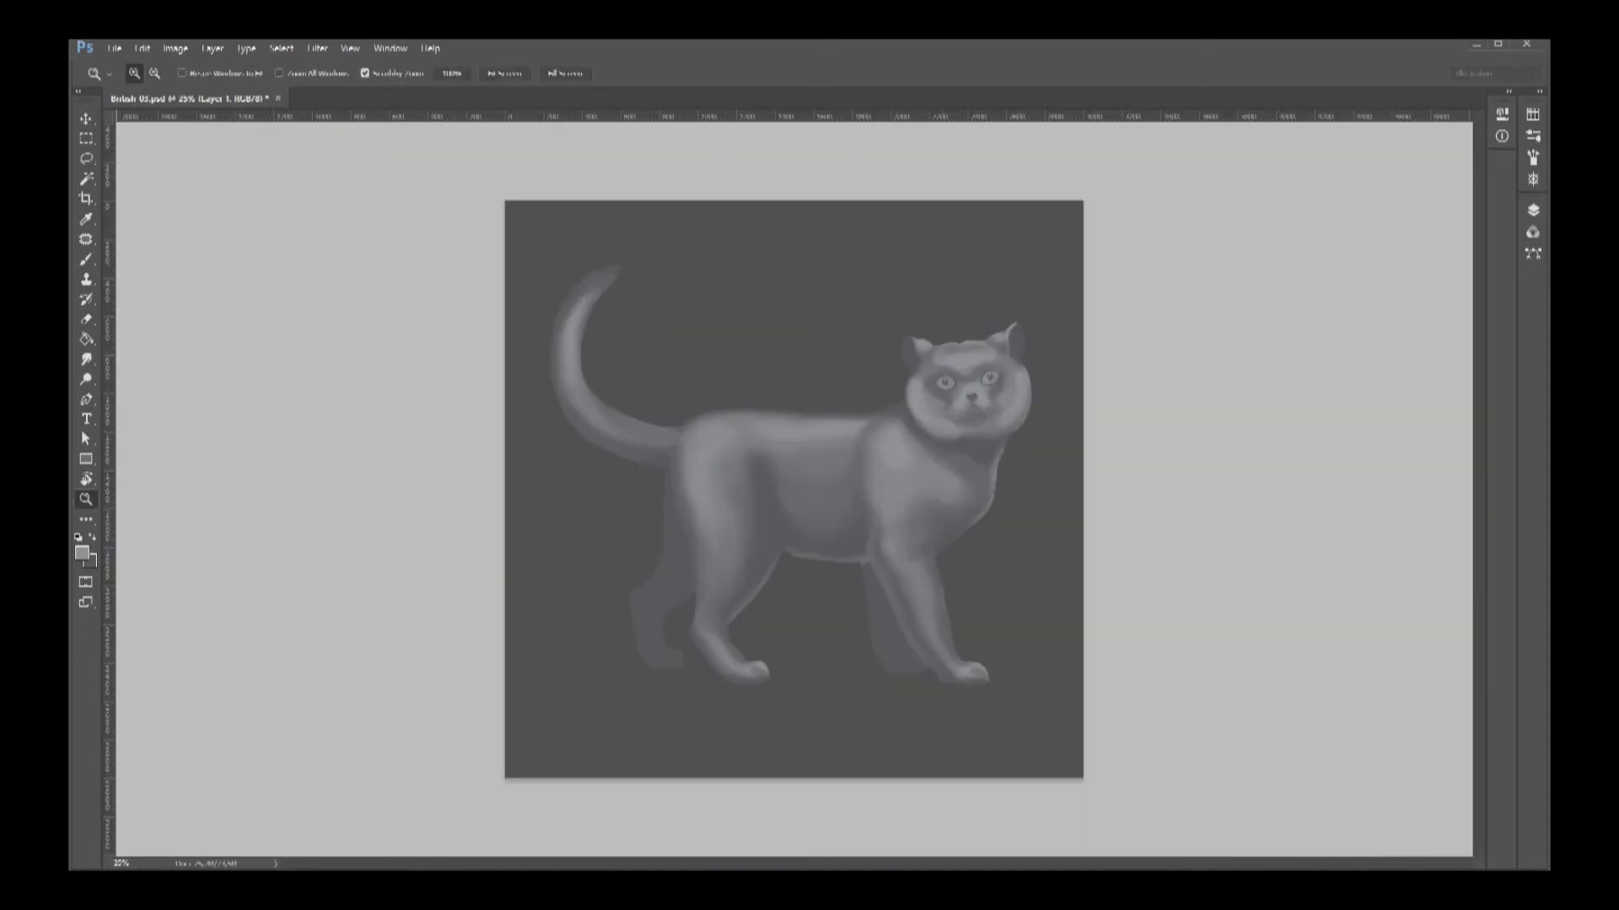
{"action": "left_click_drag", "start_coordinate": [918, 452], "coordinate": [1026, 480]}
{"action": "key", "text": "b"}
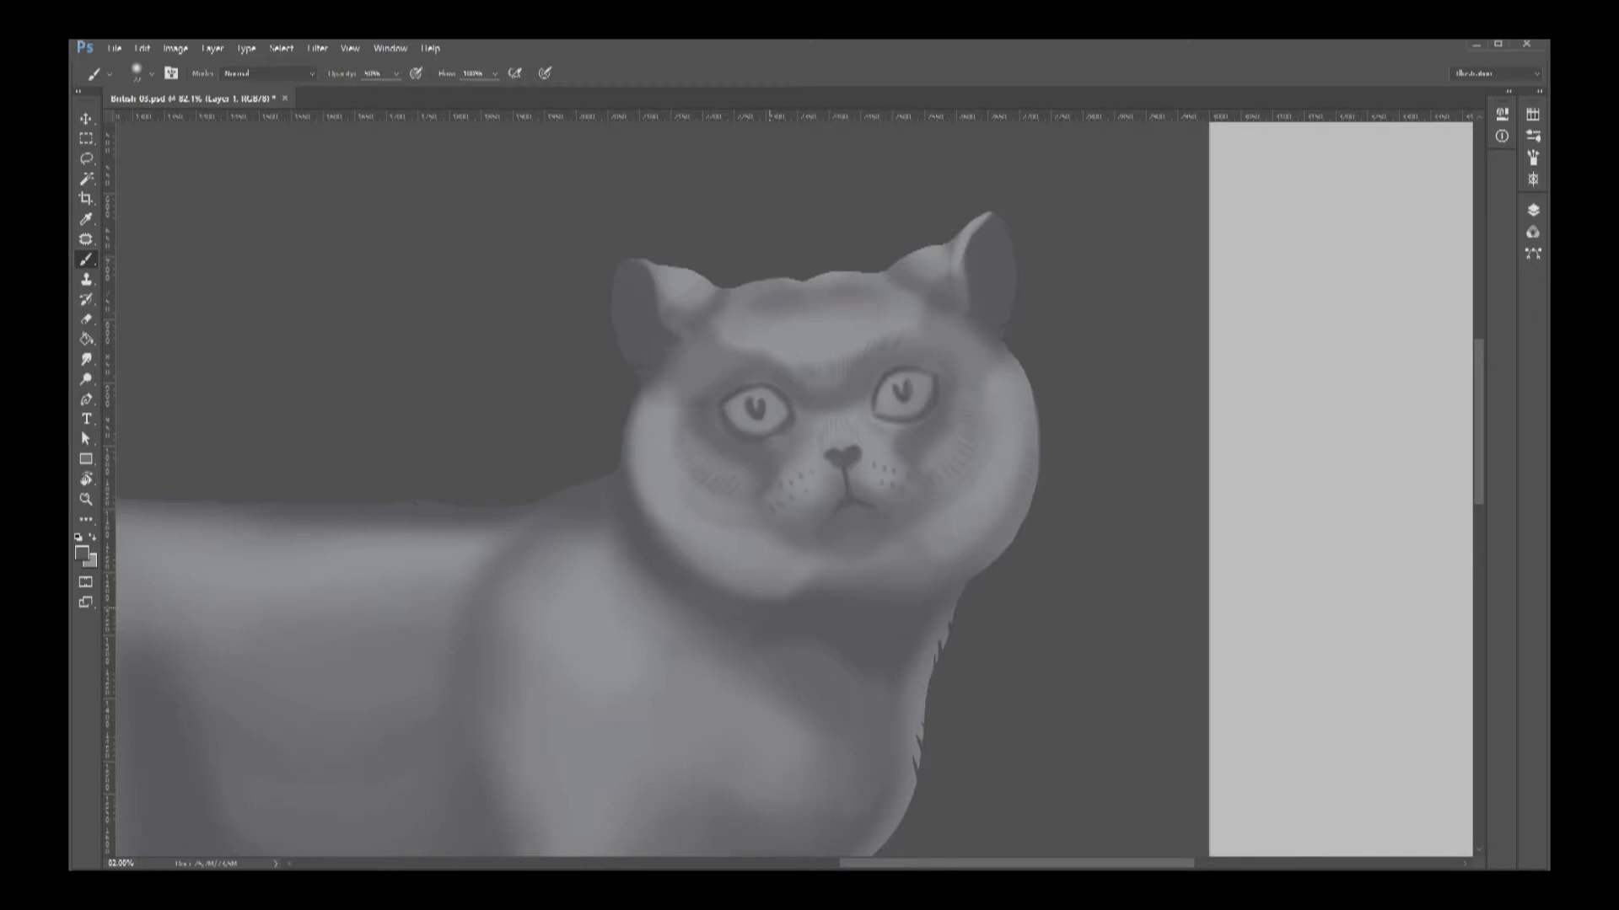
{"action": "key", "text": "2"}
{"action": "key", "text": "x"}
{"action": "key", "text": "x"}
Paint short light grey fur strokes over the tail's darker edges, from the tip down to the base.
{"action": "left_click_drag", "start_coordinate": [869, 647], "coordinate": [717, 648]}
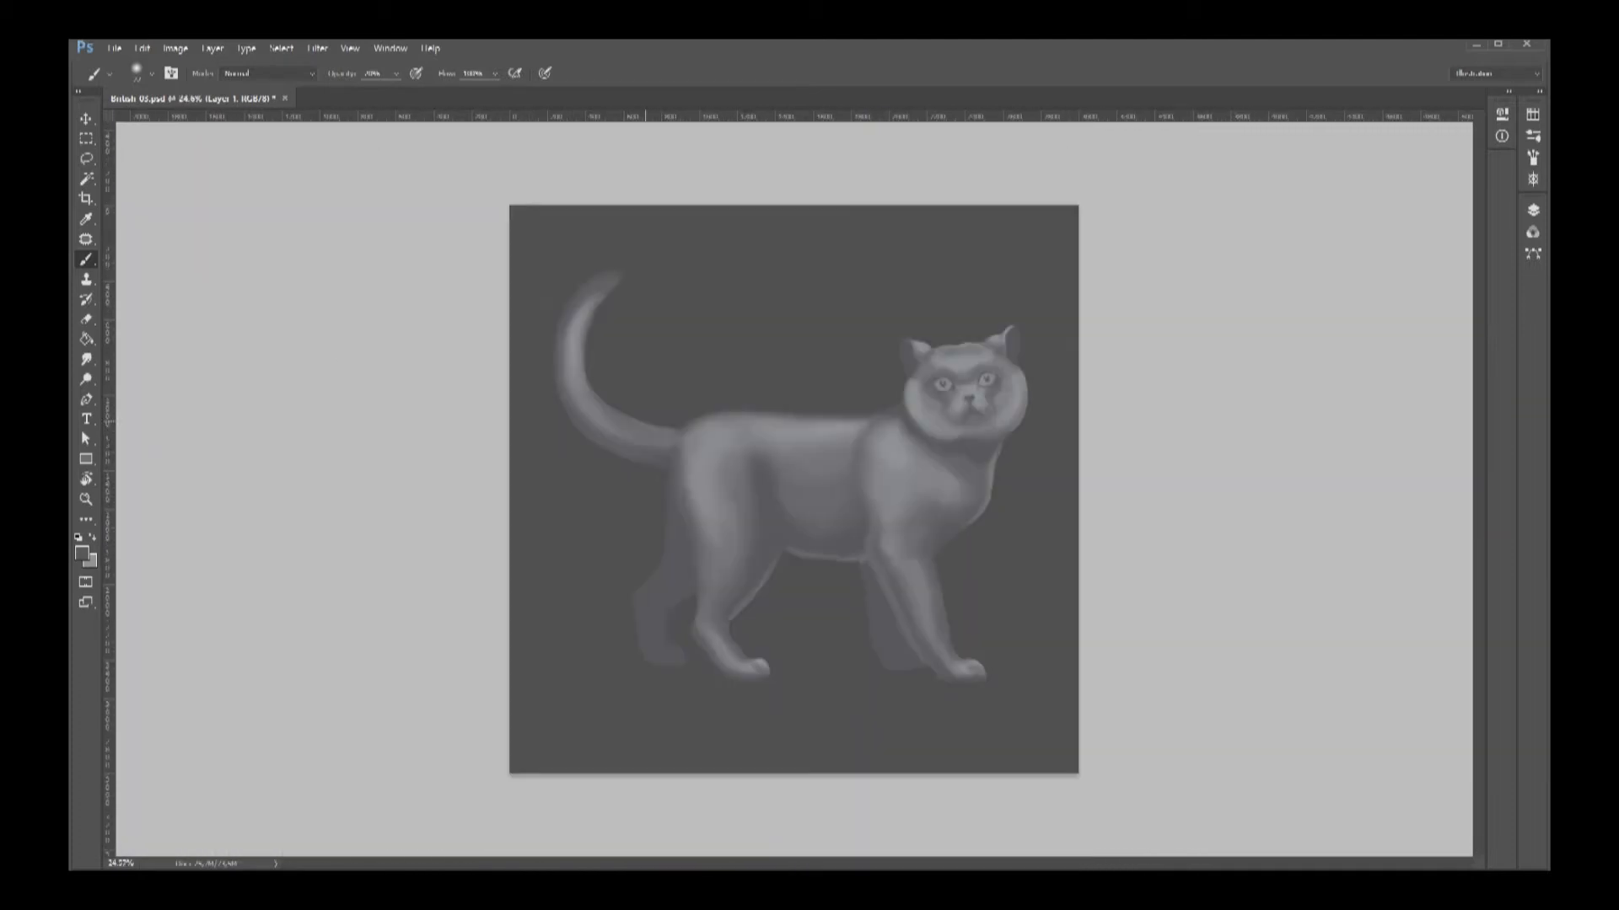
{"action": "left_click_drag", "start_coordinate": [594, 370], "coordinate": [742, 369]}
{"action": "left_click_drag", "start_coordinate": [647, 157], "coordinate": [649, 235]}
{"action": "key", "text": "x"}
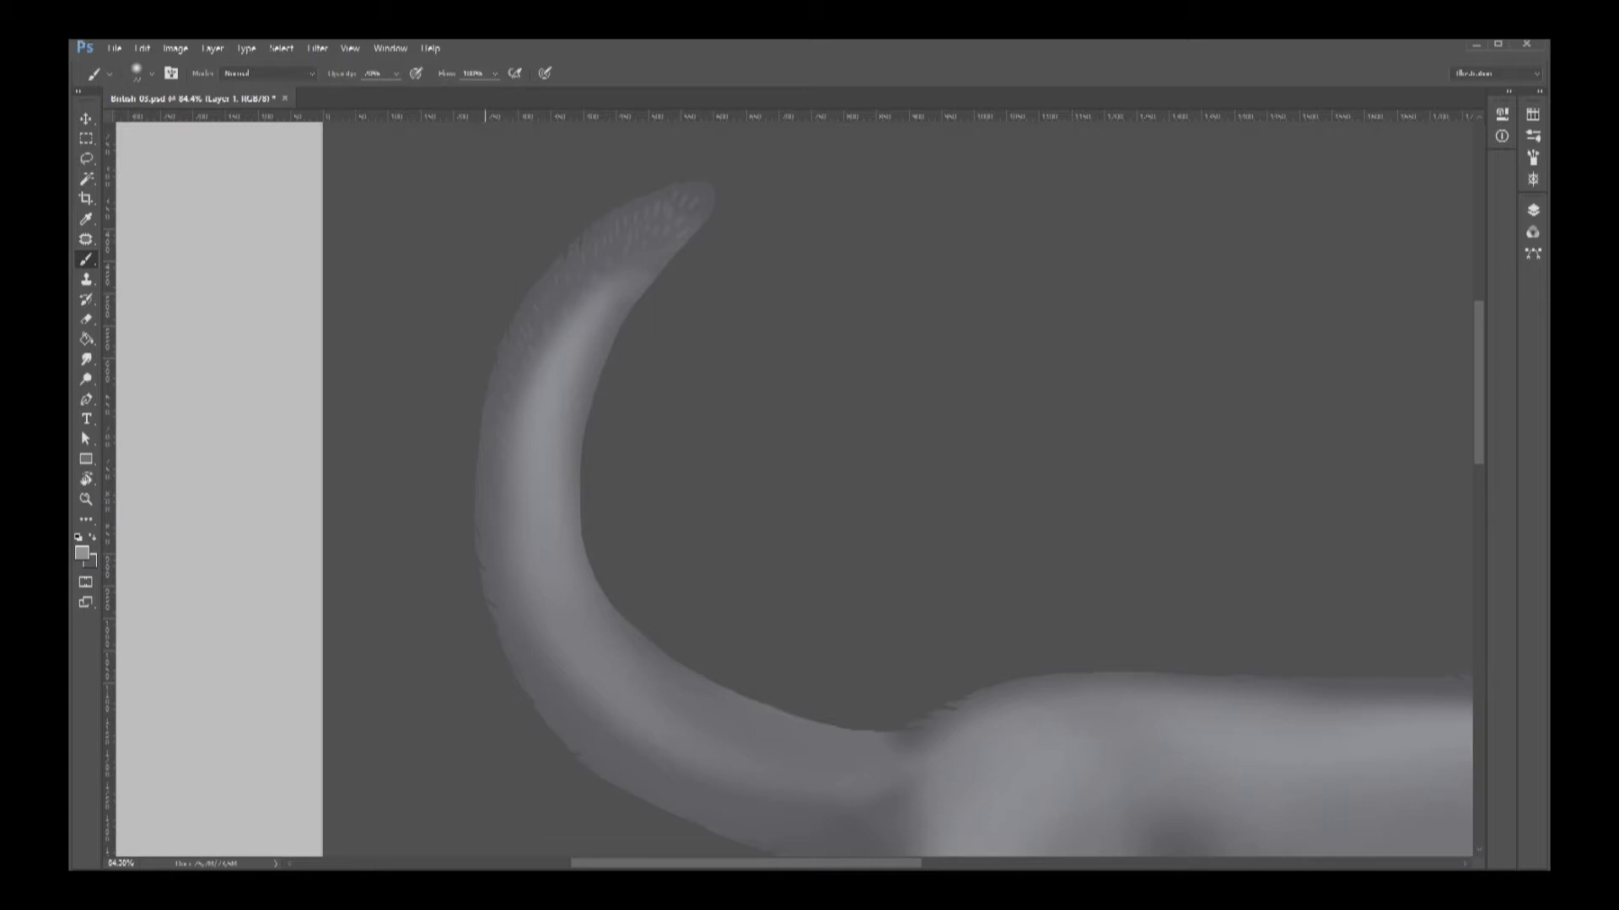
{"action": "scroll", "coordinate": [822, 591], "scroll_direction": "down", "scroll_amount": 3}
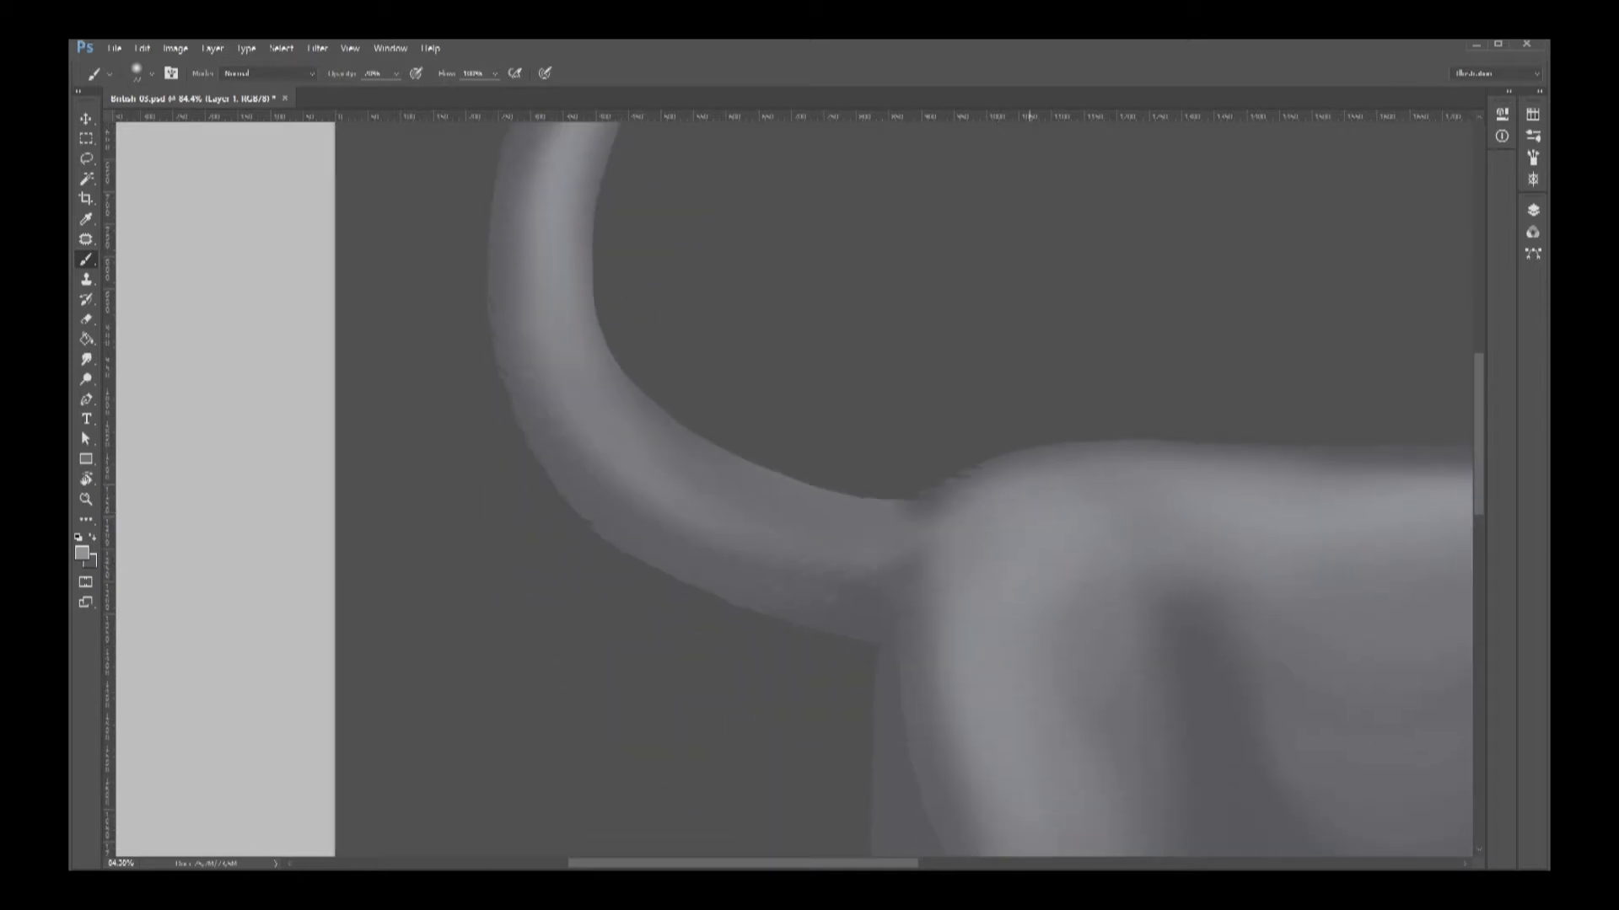
Paint short light fur strokes over the haunch, flank, shoulder and chest, and inside both ears.
{"action": "left_click_drag", "start_coordinate": [1256, 590], "coordinate": [812, 406]}
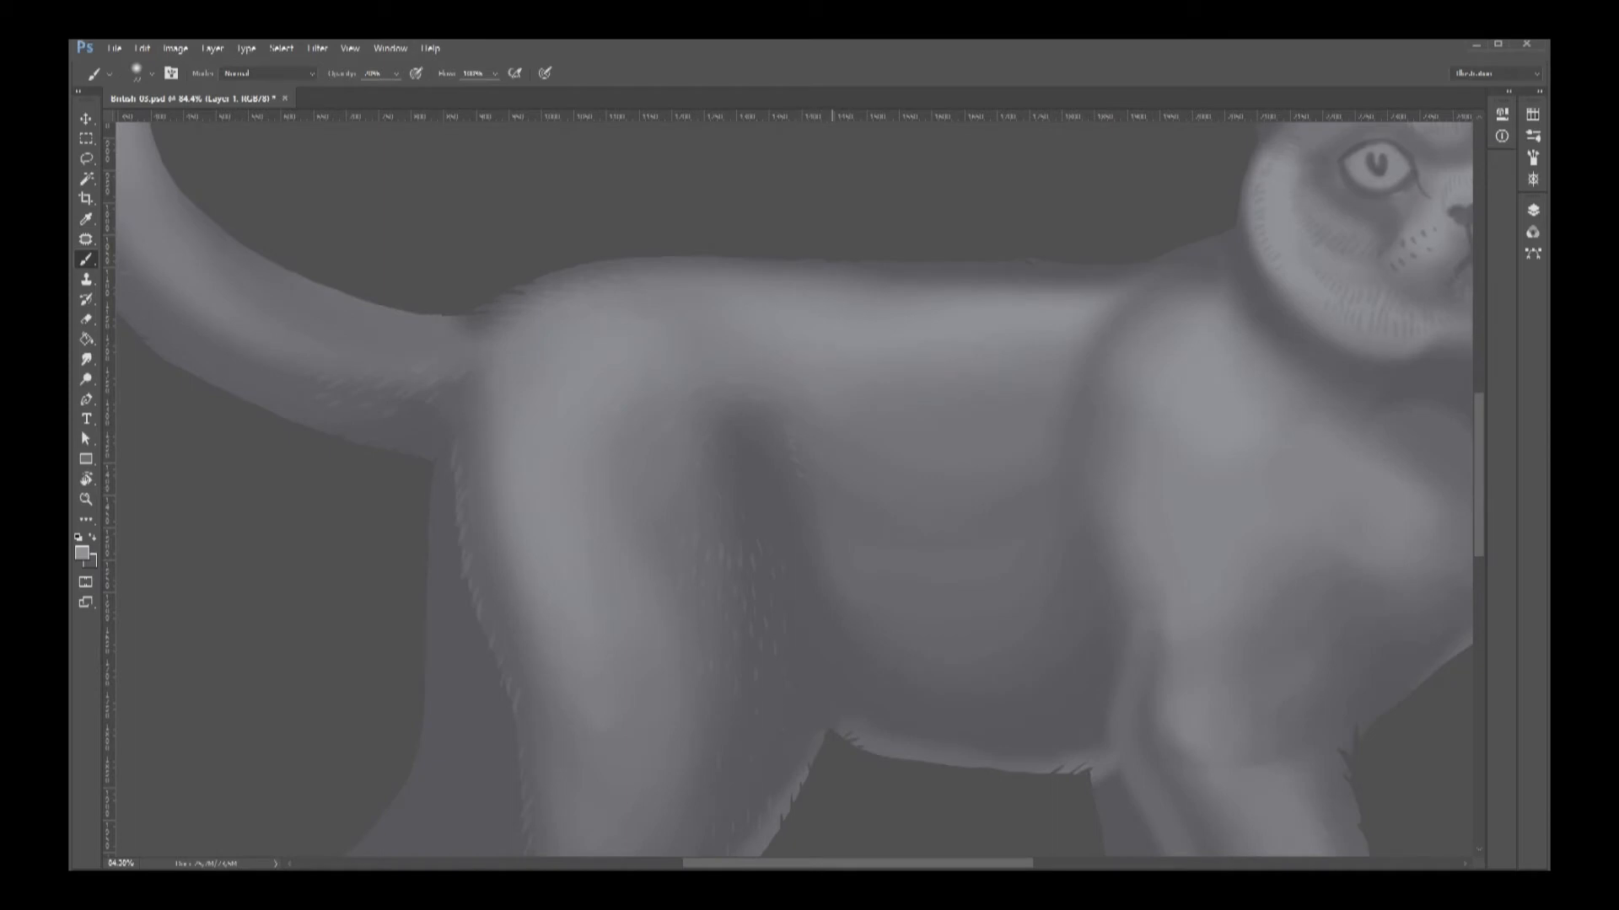
{"action": "left_click_drag", "start_coordinate": [1094, 614], "coordinate": [731, 600]}
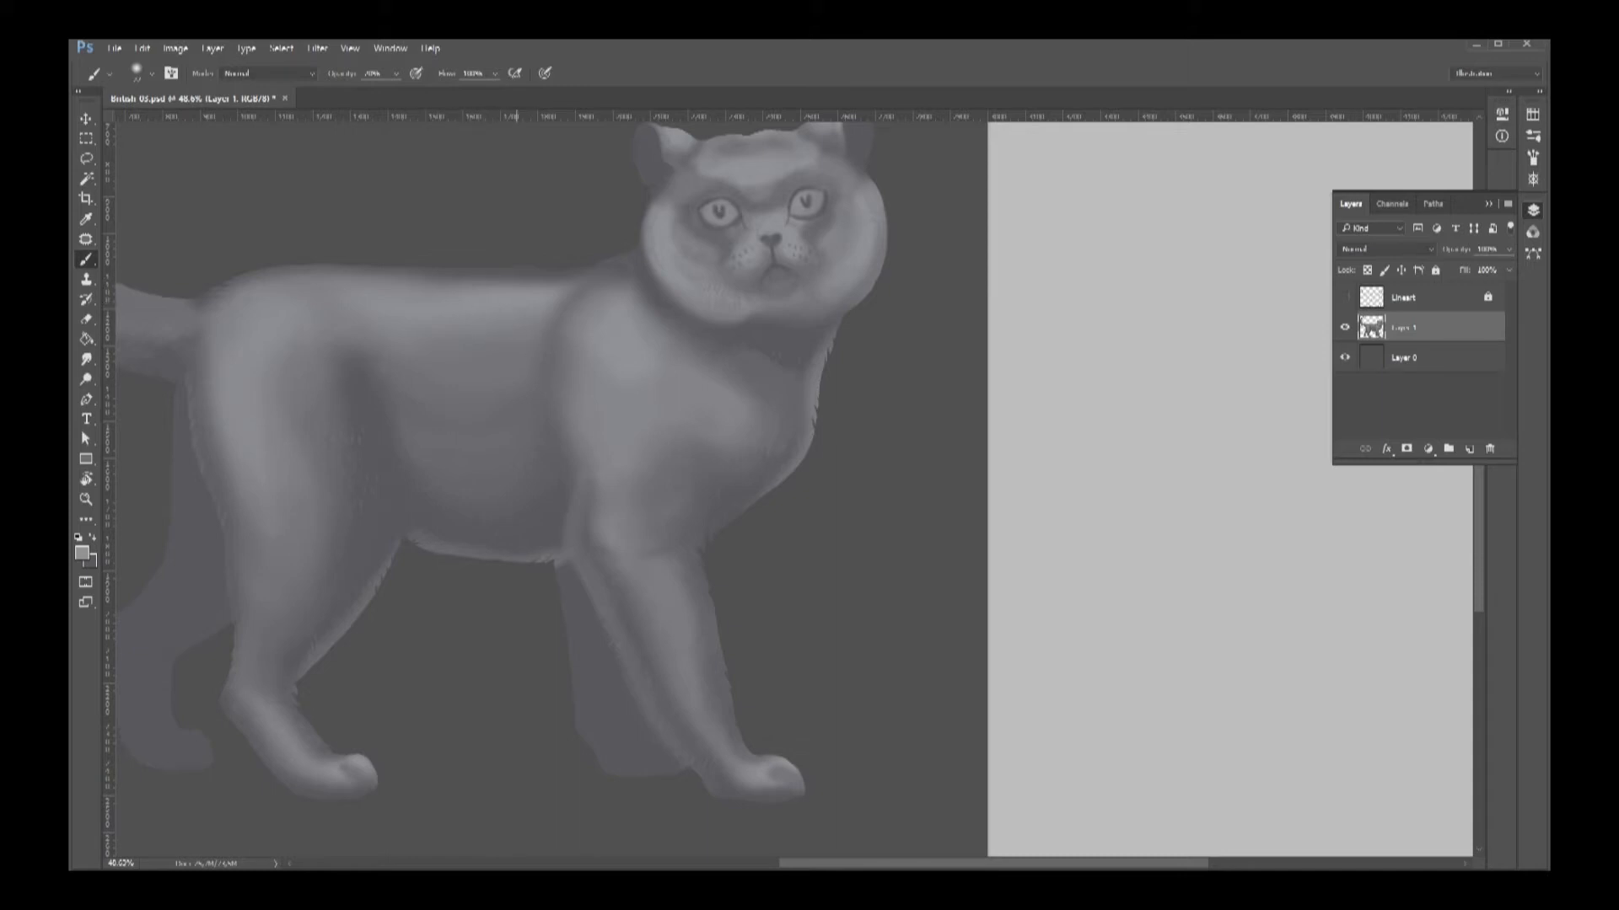
{"action": "left_click_drag", "start_coordinate": [772, 255], "coordinate": [834, 352]}
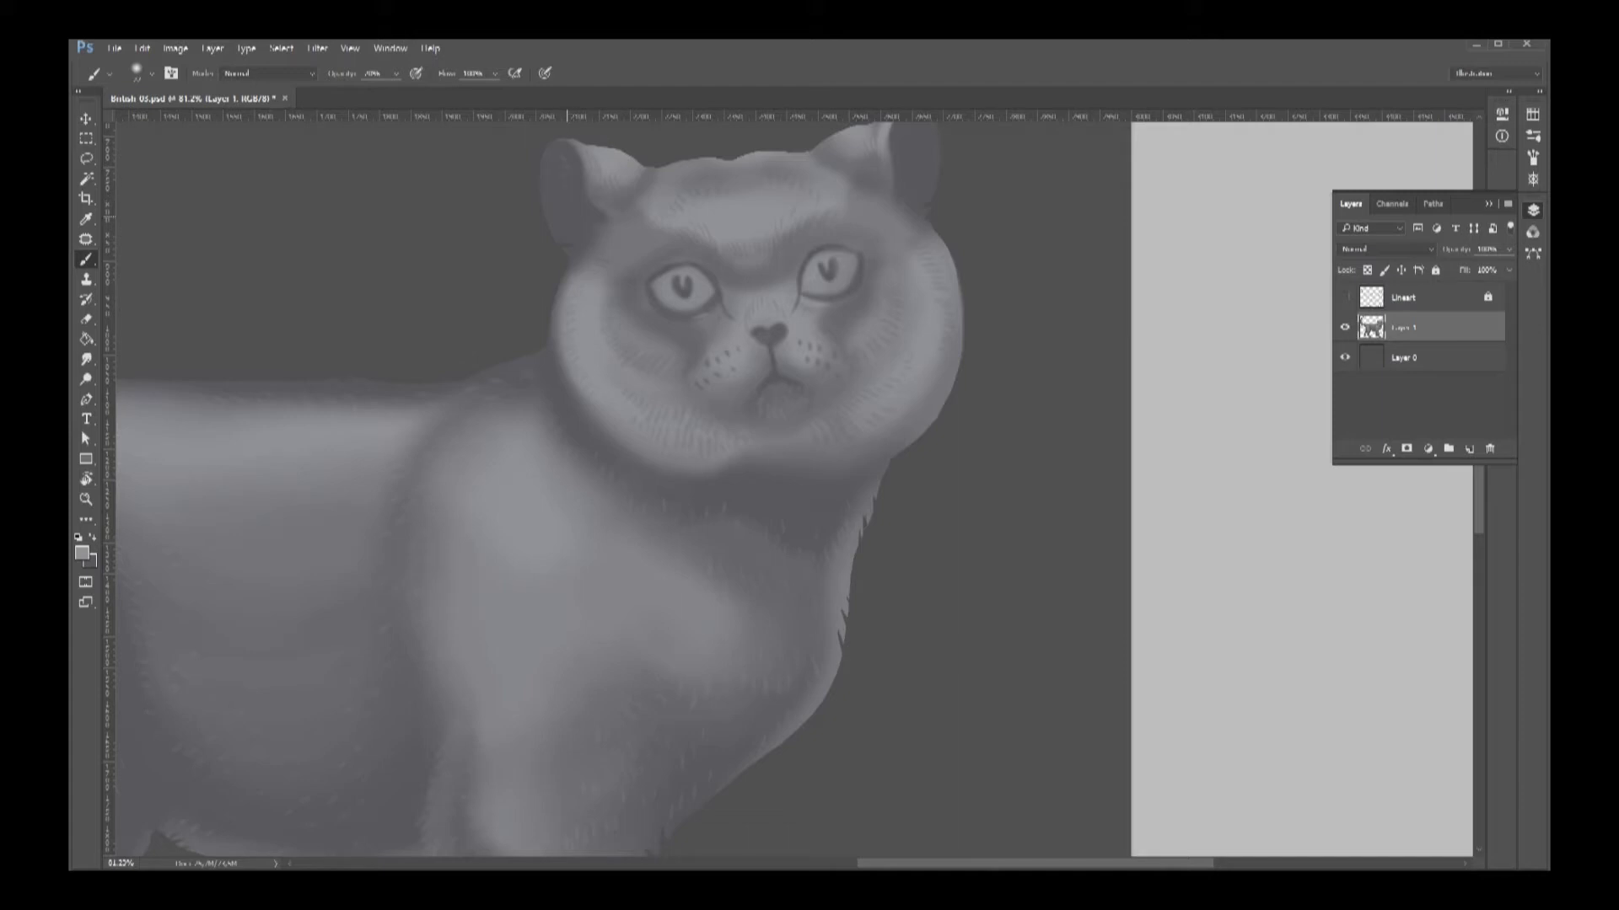
{"action": "scroll", "coordinate": [944, 489], "scroll_direction": "up", "scroll_amount": 2}
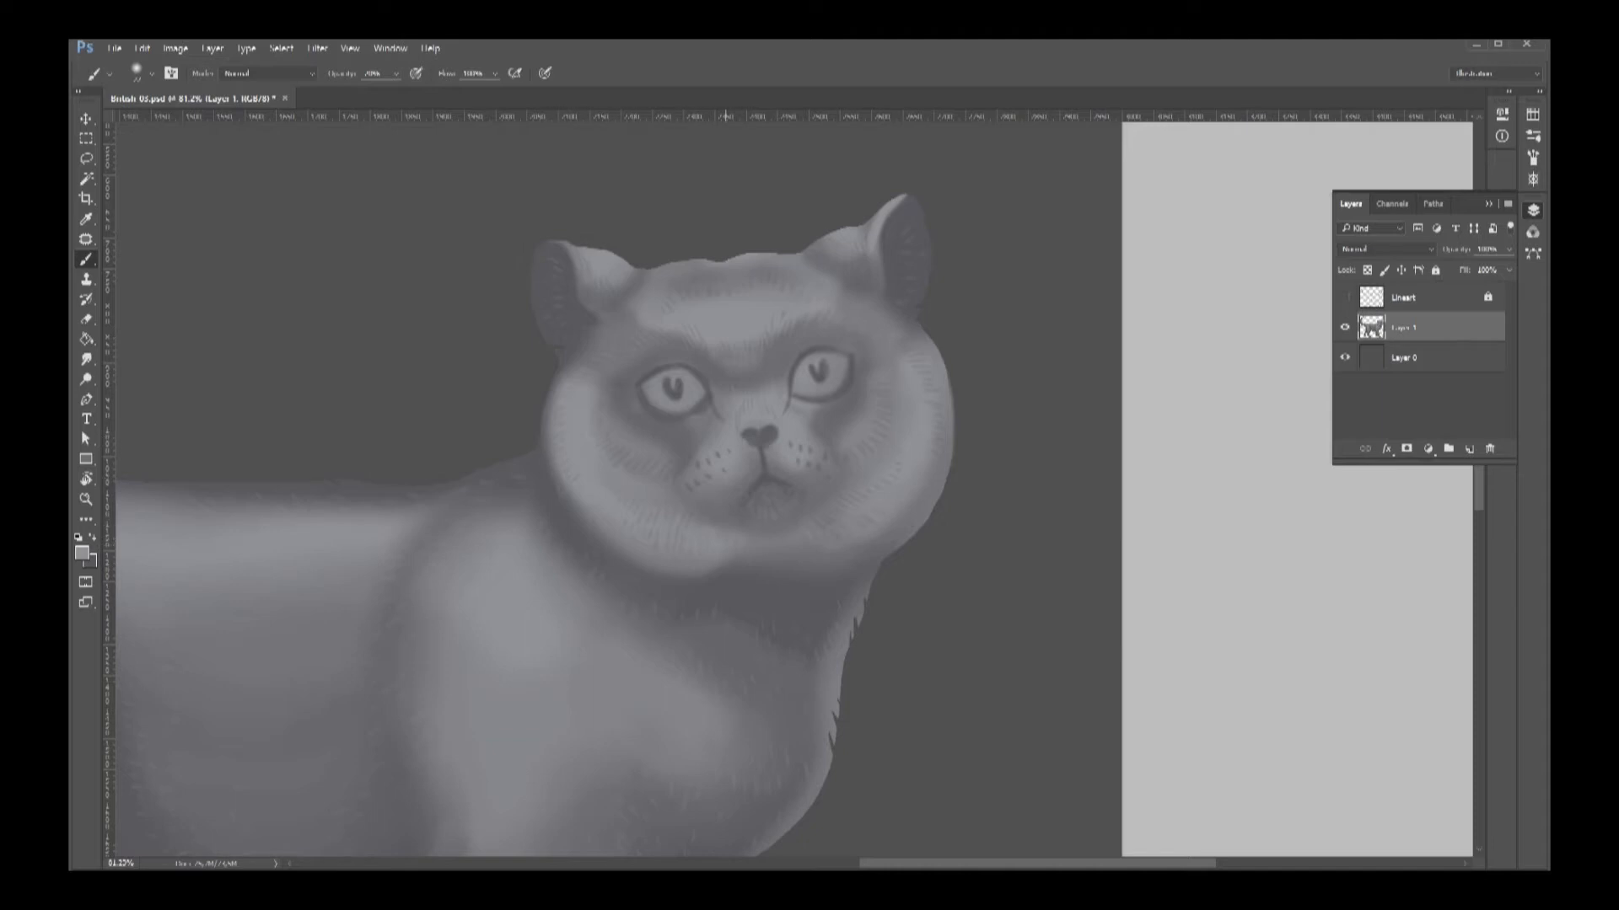
Define the lower edges of both cheeks against the neck and trim the outer cheek and jaw outline with the Eraser.
{"action": "key", "text": "x"}
{"action": "key", "text": "x"}
{"action": "key", "text": "e"}
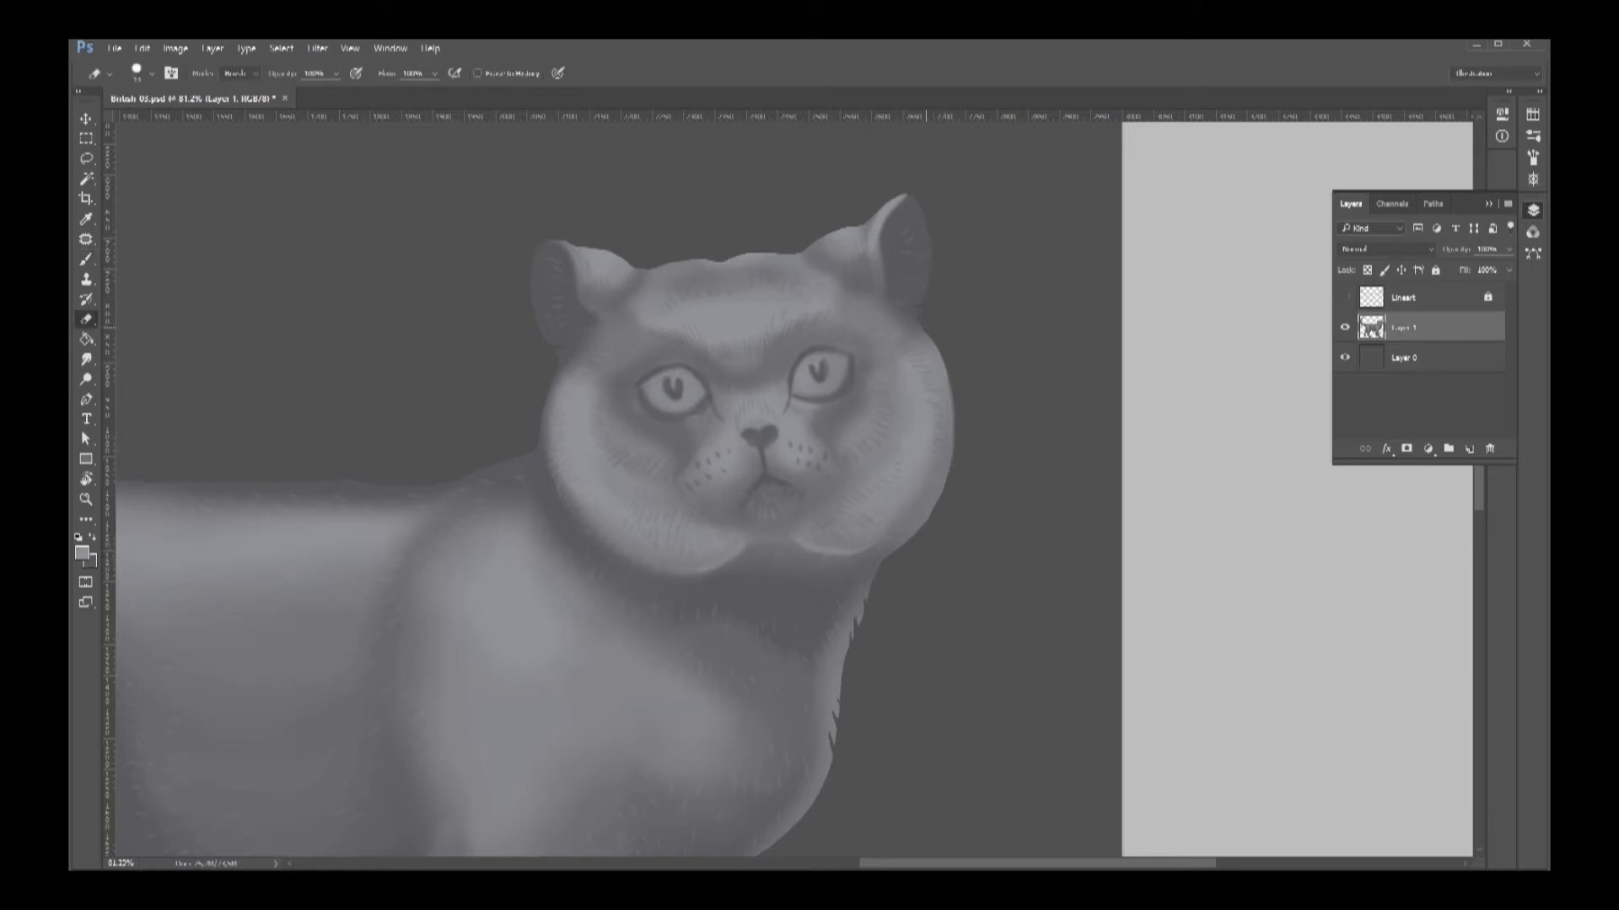
{"action": "left_click_drag", "start_coordinate": [950, 486], "coordinate": [884, 567]}
{"action": "key", "text": "b"}
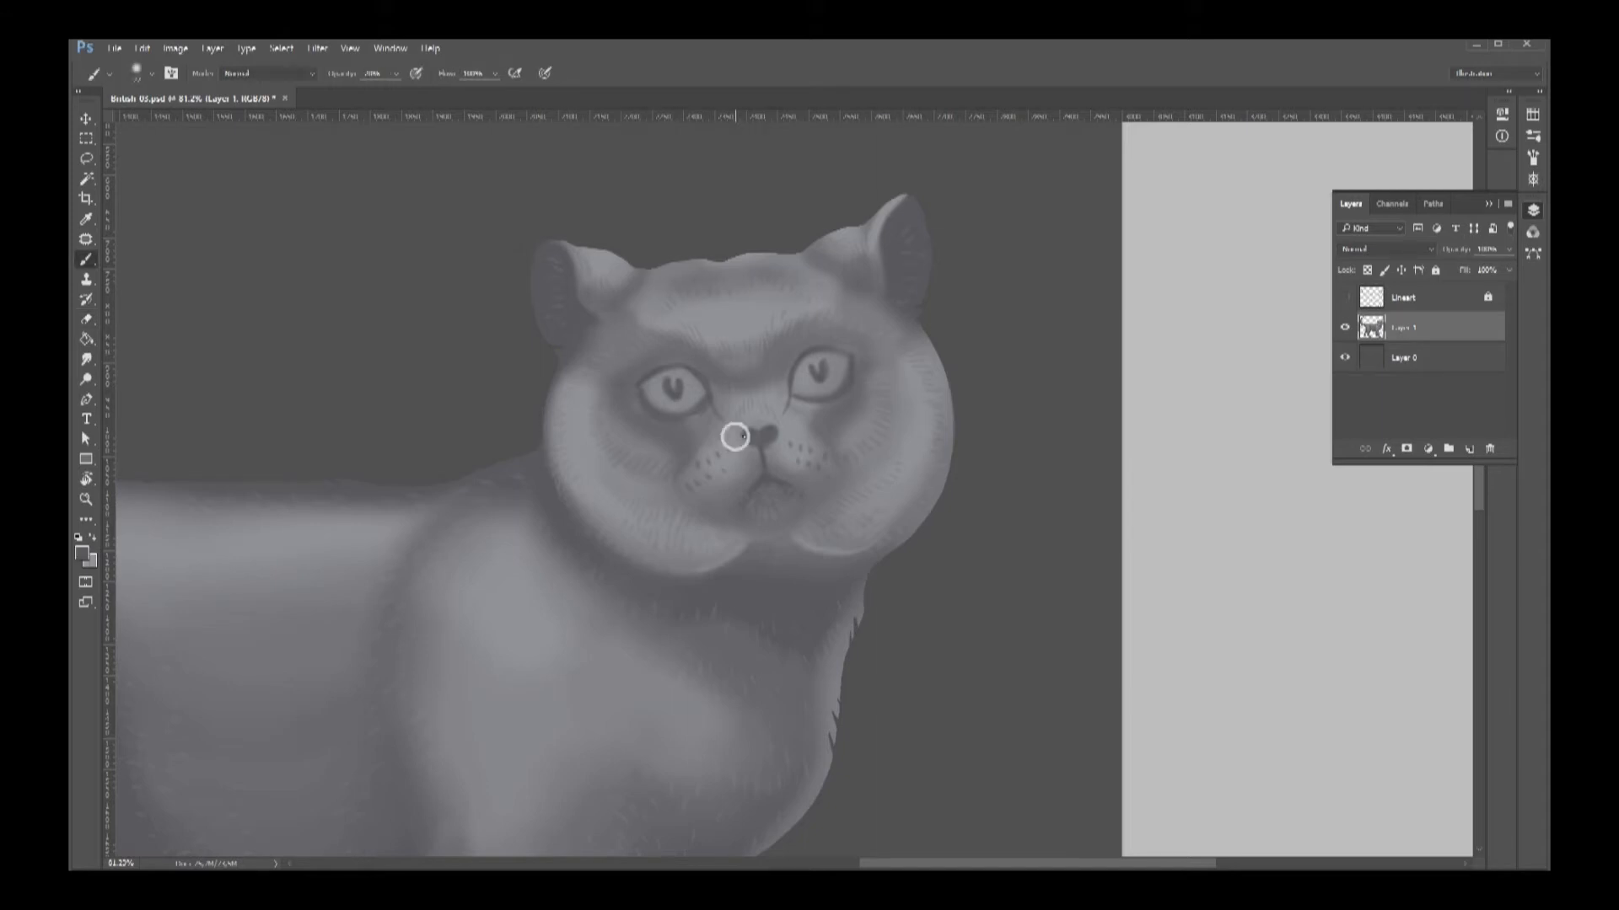
Set the brush opacity to 100% and refine the eyes with clean light irises and darker rims.
{"action": "scroll", "coordinate": [733, 438], "scroll_direction": "down", "scroll_amount": 4}
{"action": "scroll", "coordinate": [957, 462], "scroll_direction": "up", "scroll_amount": 2}
{"action": "scroll", "coordinate": [959, 465], "scroll_direction": "up", "scroll_amount": 3}
{"action": "key", "text": "0"}
{"action": "left_click_drag", "start_coordinate": [914, 451], "coordinate": [893, 488]}
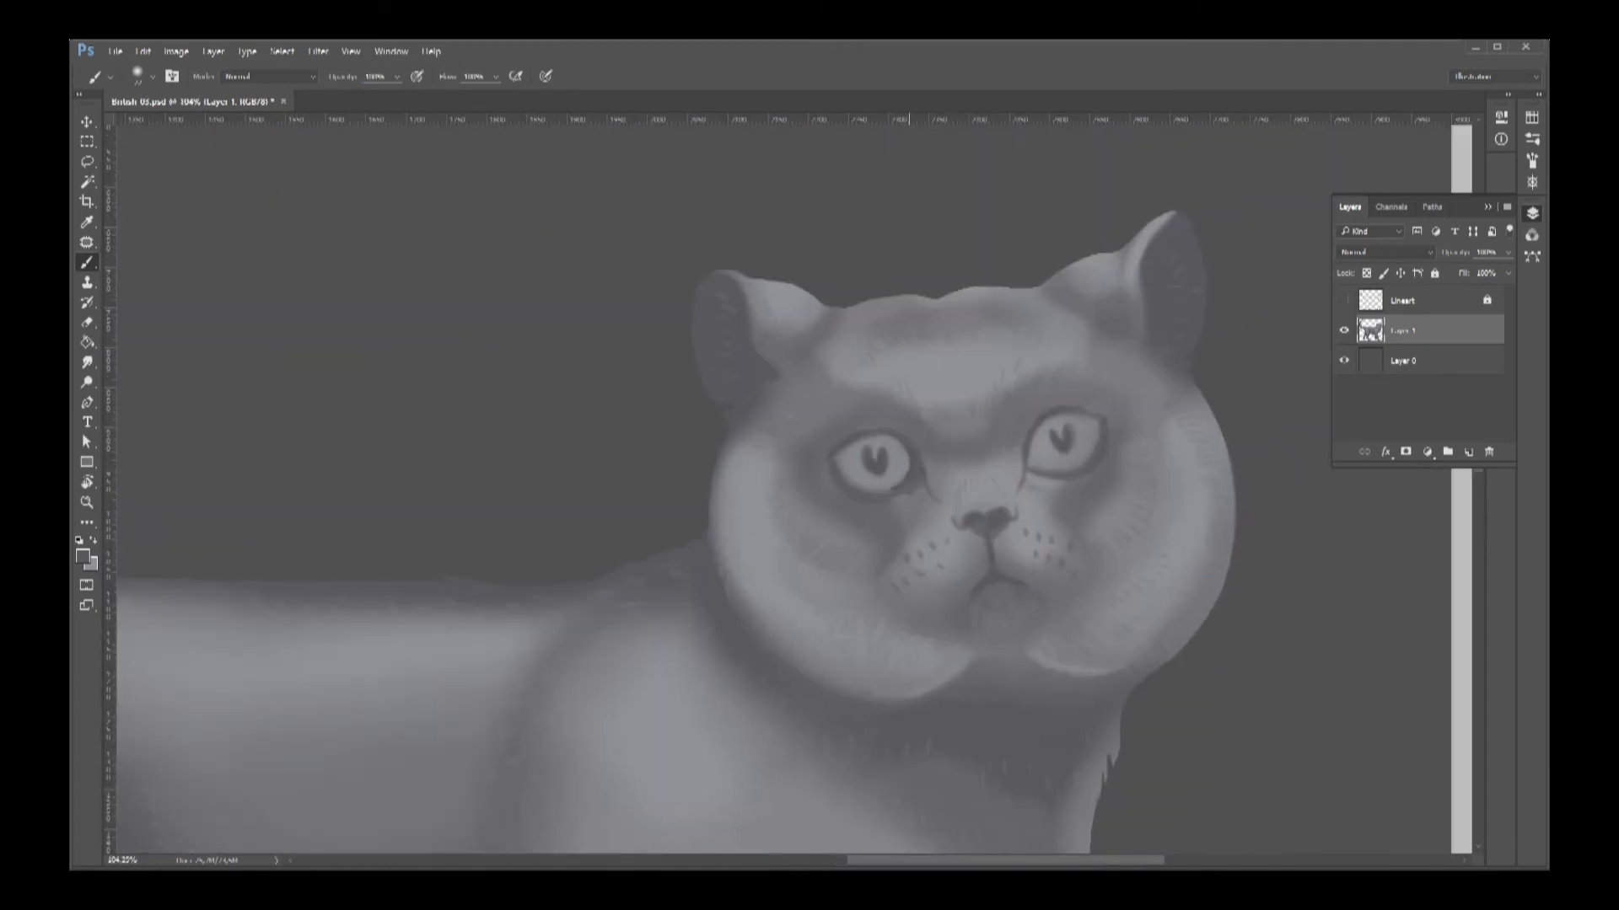
{"action": "key", "text": "ctrl+z"}
{"action": "key", "text": "x"}
{"action": "left_click_drag", "start_coordinate": [1063, 464], "coordinate": [1086, 449]}
{"action": "key", "text": "x"}
{"action": "left_click_drag", "start_coordinate": [1097, 420], "coordinate": [1096, 443]}
{"action": "key", "text": "x"}
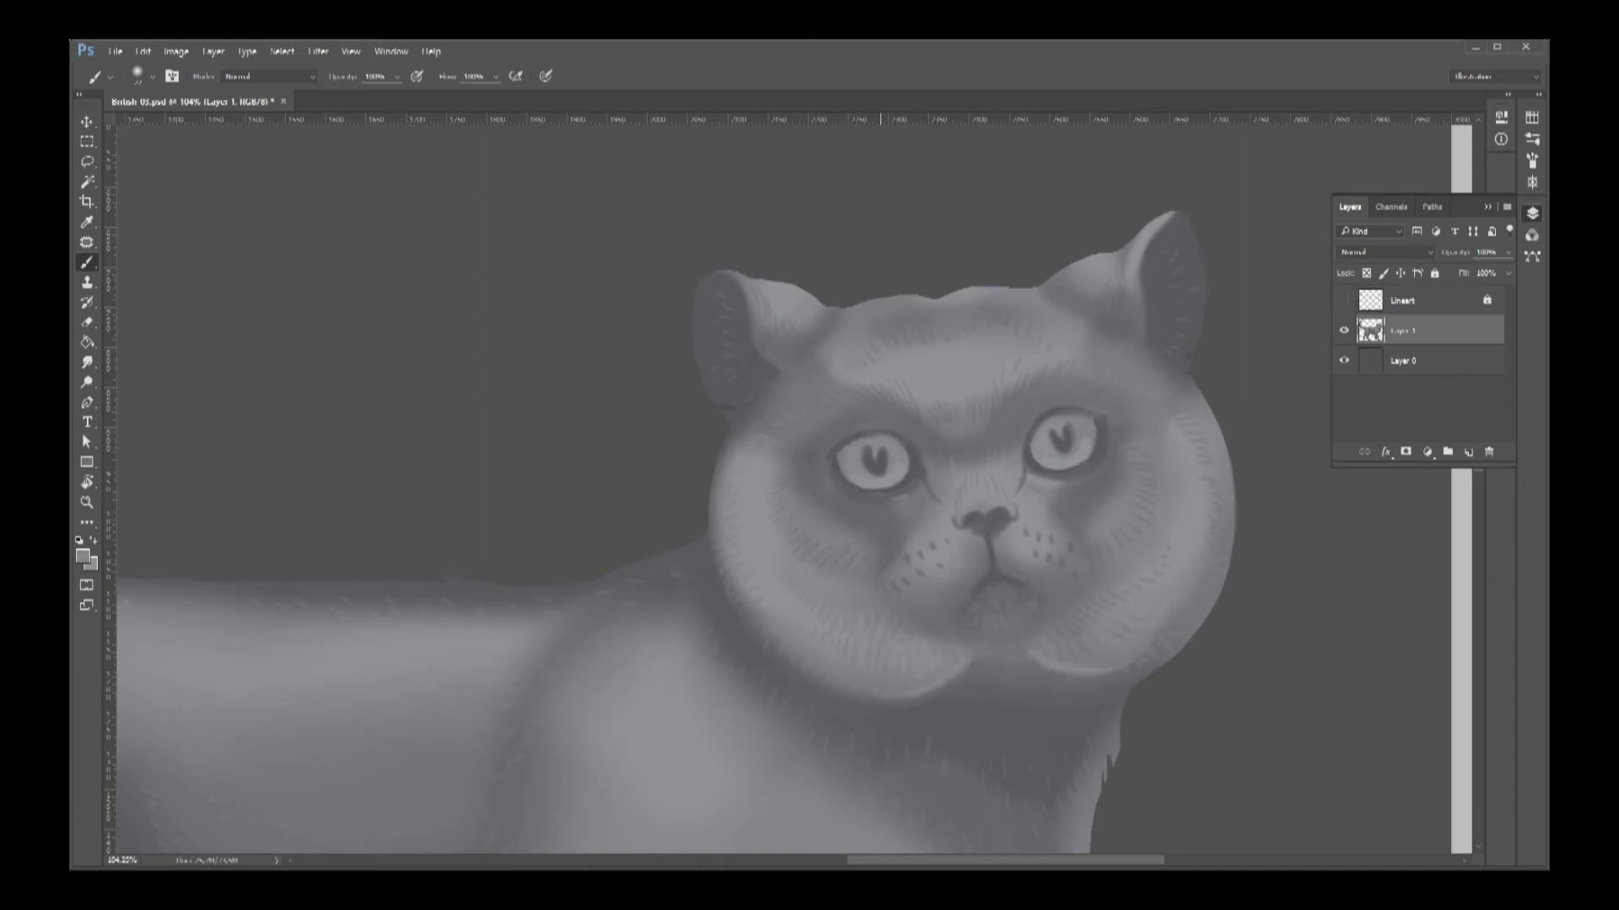
Choose dark and light grey colour swatches and paint fine light fur strokes across both sides of the muzzle.
{"action": "left_click", "coordinate": [1532, 118]}
{"action": "left_click", "coordinate": [1427, 152]}
{"action": "left_click", "coordinate": [1531, 118]}
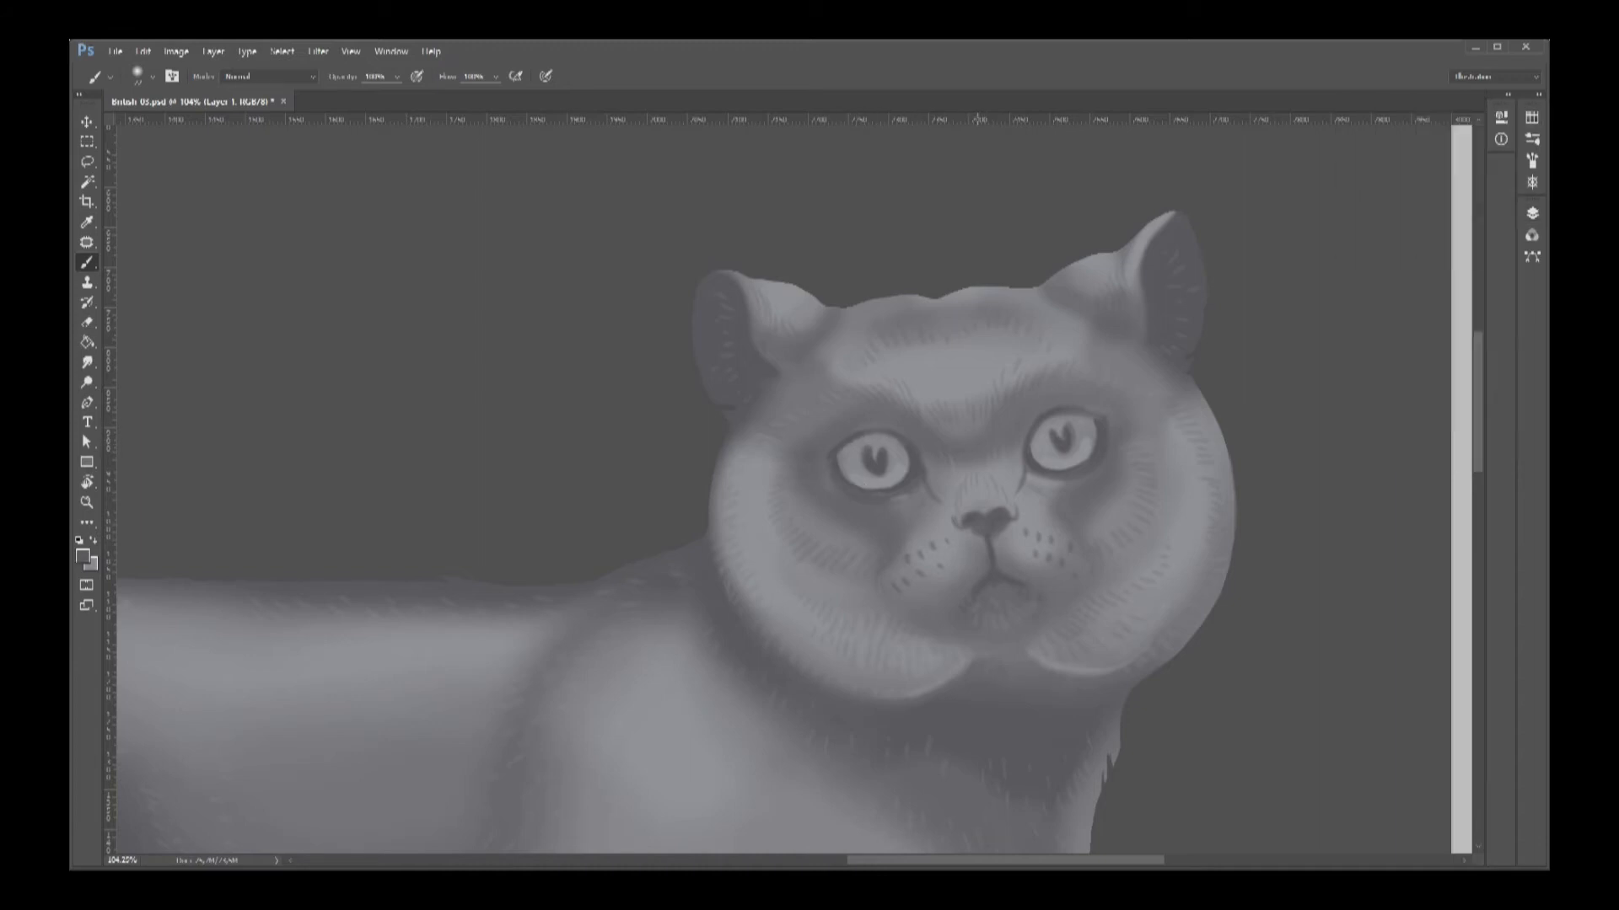
{"action": "key", "text": "x"}
{"action": "left_click", "coordinate": [1531, 118]}
{"action": "left_click", "coordinate": [1372, 152]}
{"action": "mouse_move", "coordinate": [978, 545]}
{"action": "left_mouse_down"}
{"action": "mouse_move", "coordinate": [965, 555]}
{"action": "mouse_move", "coordinate": [920, 522]}
{"action": "left_mouse_up"}
{"action": "left_click_drag", "start_coordinate": [909, 539], "coordinate": [895, 553]}
{"action": "left_click_drag", "start_coordinate": [1051, 523], "coordinate": [1068, 532]}
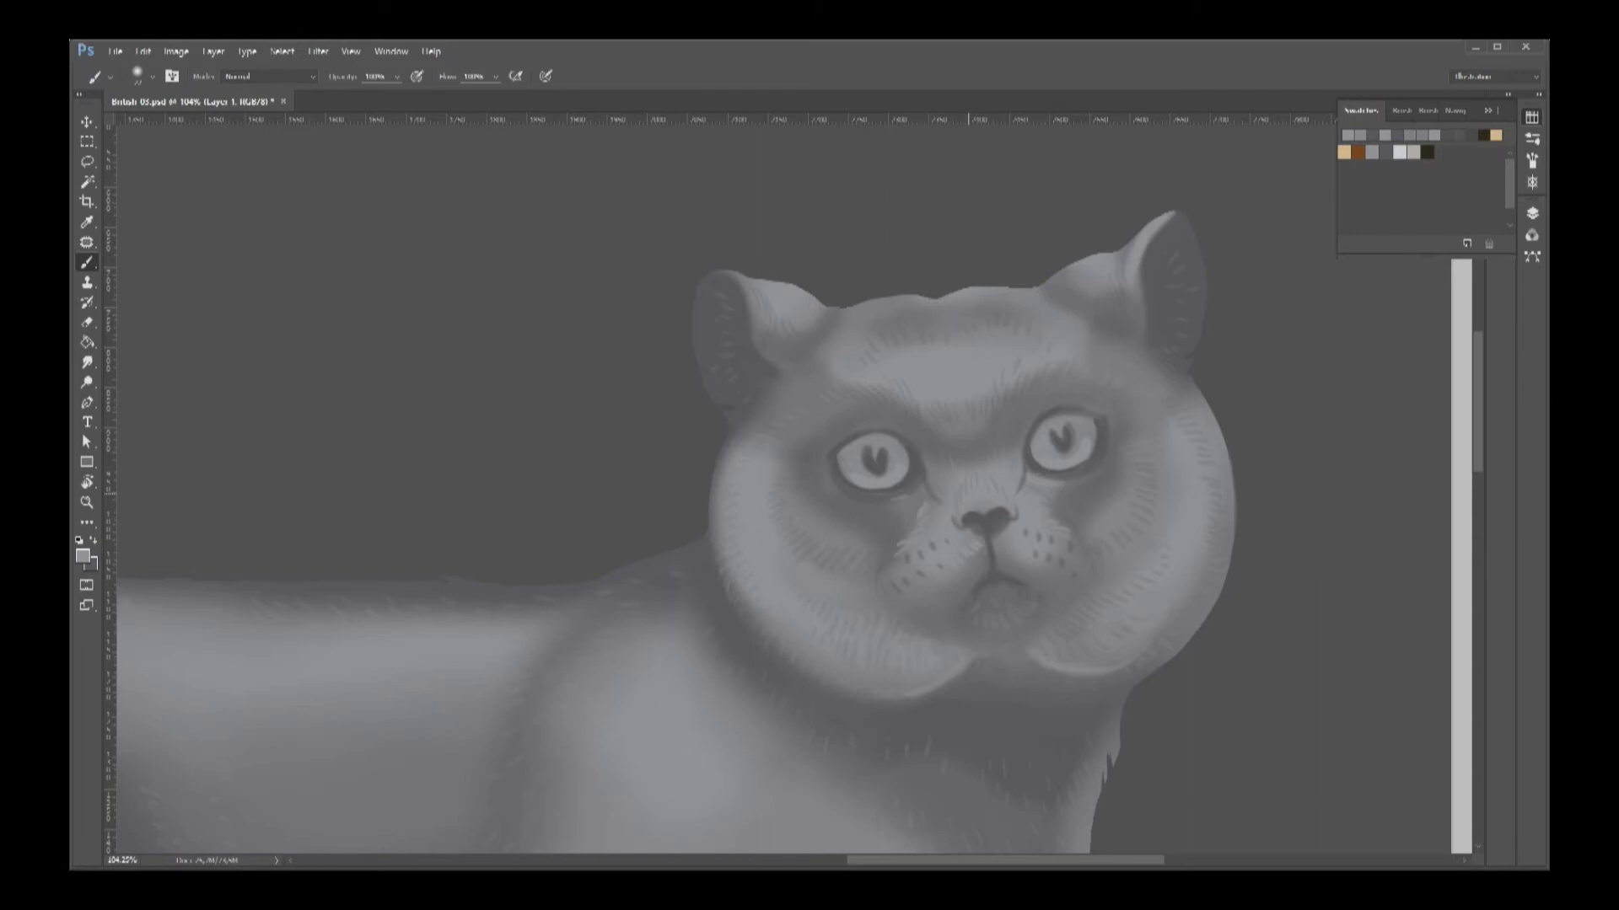
Add light fur strokes on the brow and beneath the eyes, plus dark strokes along the inner folds of both ears.
{"action": "left_click_drag", "start_coordinate": [935, 435], "coordinate": [943, 418]}
{"action": "left_click_drag", "start_coordinate": [786, 487], "coordinate": [798, 478]}
{"action": "left_click_drag", "start_coordinate": [859, 538], "coordinate": [872, 529]}
{"action": "key", "text": "x"}
{"action": "left_click_drag", "start_coordinate": [768, 318], "coordinate": [775, 338]}
{"action": "left_click_drag", "start_coordinate": [1144, 318], "coordinate": [1137, 333]}
{"action": "mouse_move", "coordinate": [1142, 327]}
{"action": "left_mouse_down"}
{"action": "mouse_move", "coordinate": [1135, 340]}
{"action": "mouse_move", "coordinate": [1118, 275]}
{"action": "left_mouse_up"}
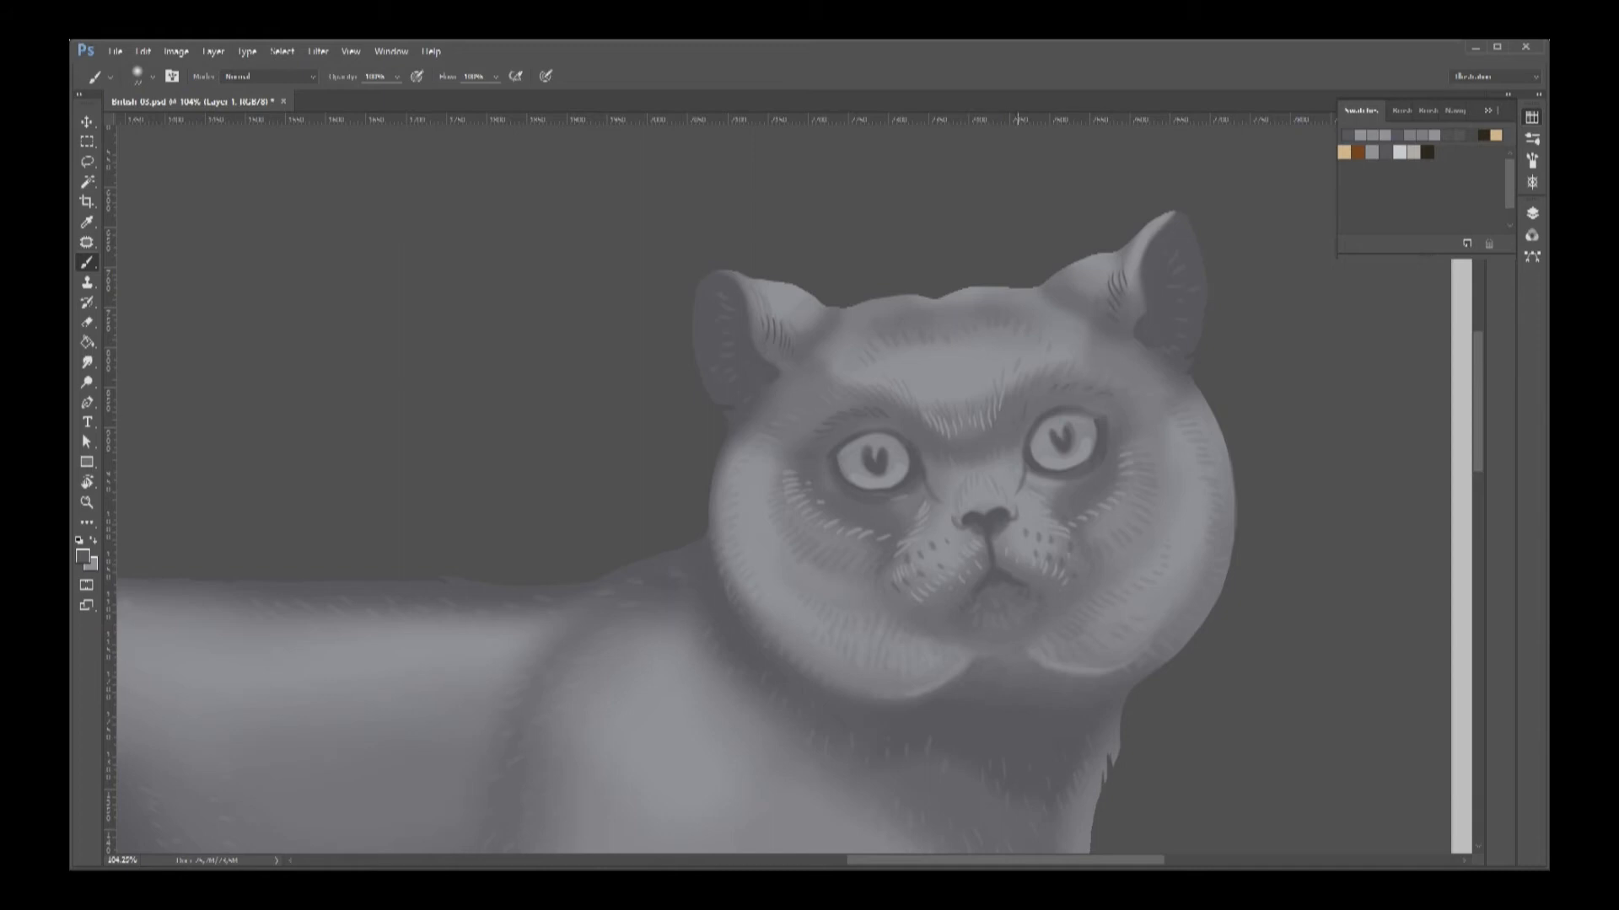
Paint short dark fur strokes beneath the chin and cheeks and along the lower edges of the muzzle.
{"action": "left_click_drag", "start_coordinate": [1000, 680], "coordinate": [1002, 664]}
{"action": "left_click_drag", "start_coordinate": [1019, 672], "coordinate": [1034, 657]}
{"action": "left_click_drag", "start_coordinate": [1054, 677], "coordinate": [1079, 669]}
{"action": "left_click_drag", "start_coordinate": [937, 615], "coordinate": [950, 611]}
{"action": "left_click_drag", "start_coordinate": [1056, 597], "coordinate": [1072, 589]}
Paint short dark fur strokes along the tail where the highlight meets the shaded side.
{"action": "left_click_drag", "start_coordinate": [978, 662], "coordinate": [843, 661]}
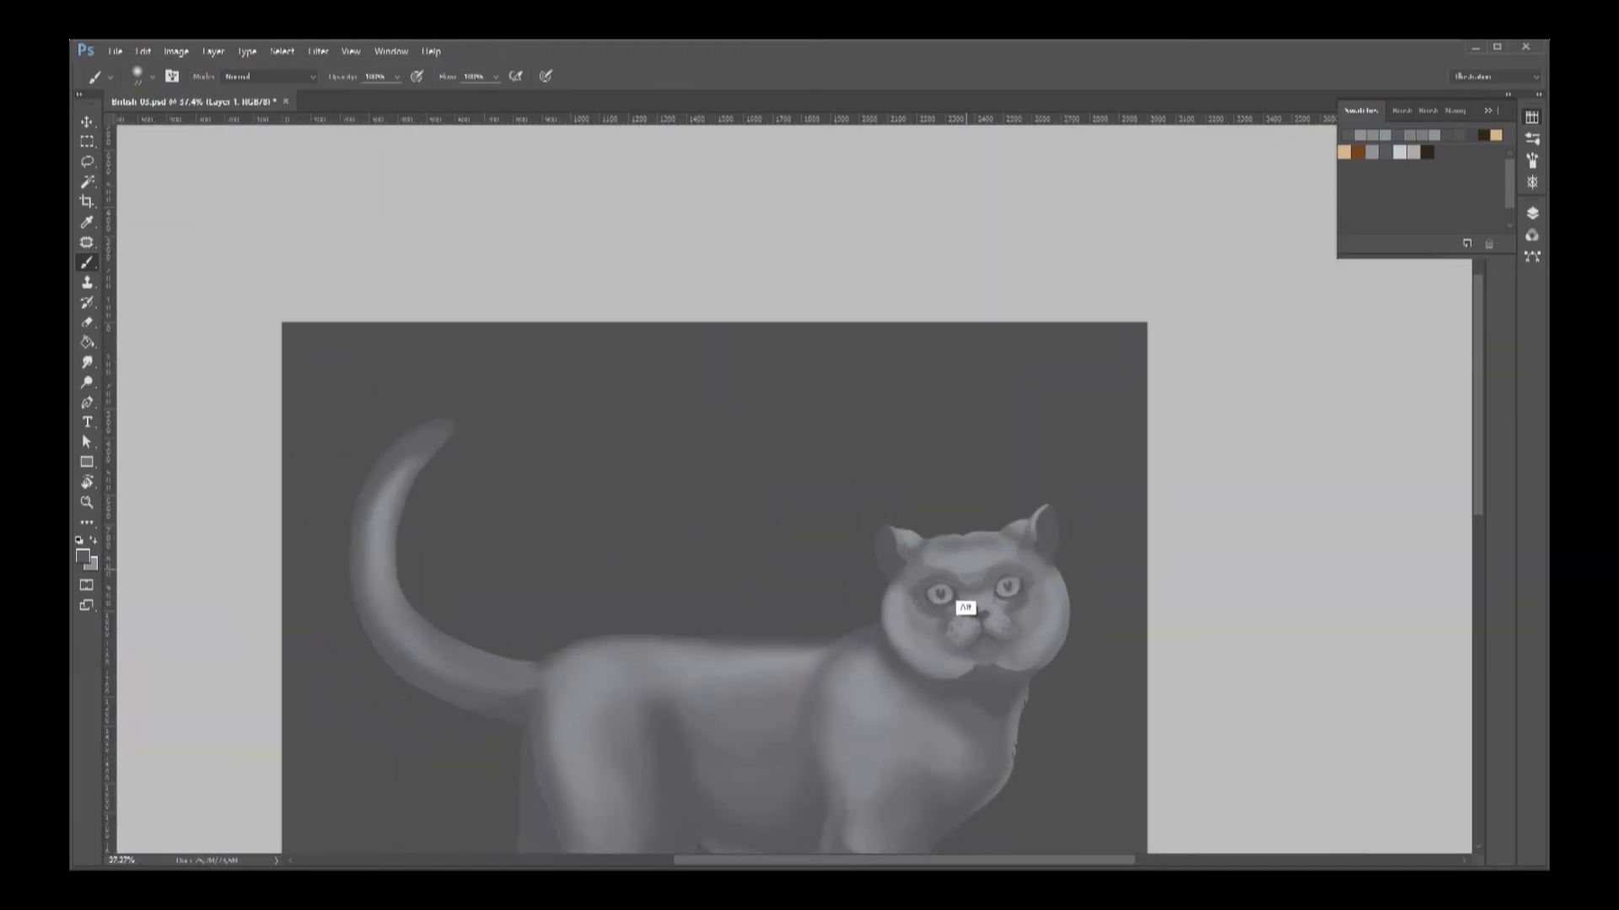
{"action": "left_click_drag", "start_coordinate": [965, 603], "coordinate": [1096, 603]}
{"action": "left_click_drag", "start_coordinate": [890, 666], "coordinate": [750, 675]}
{"action": "left_click_drag", "start_coordinate": [596, 319], "coordinate": [709, 337]}
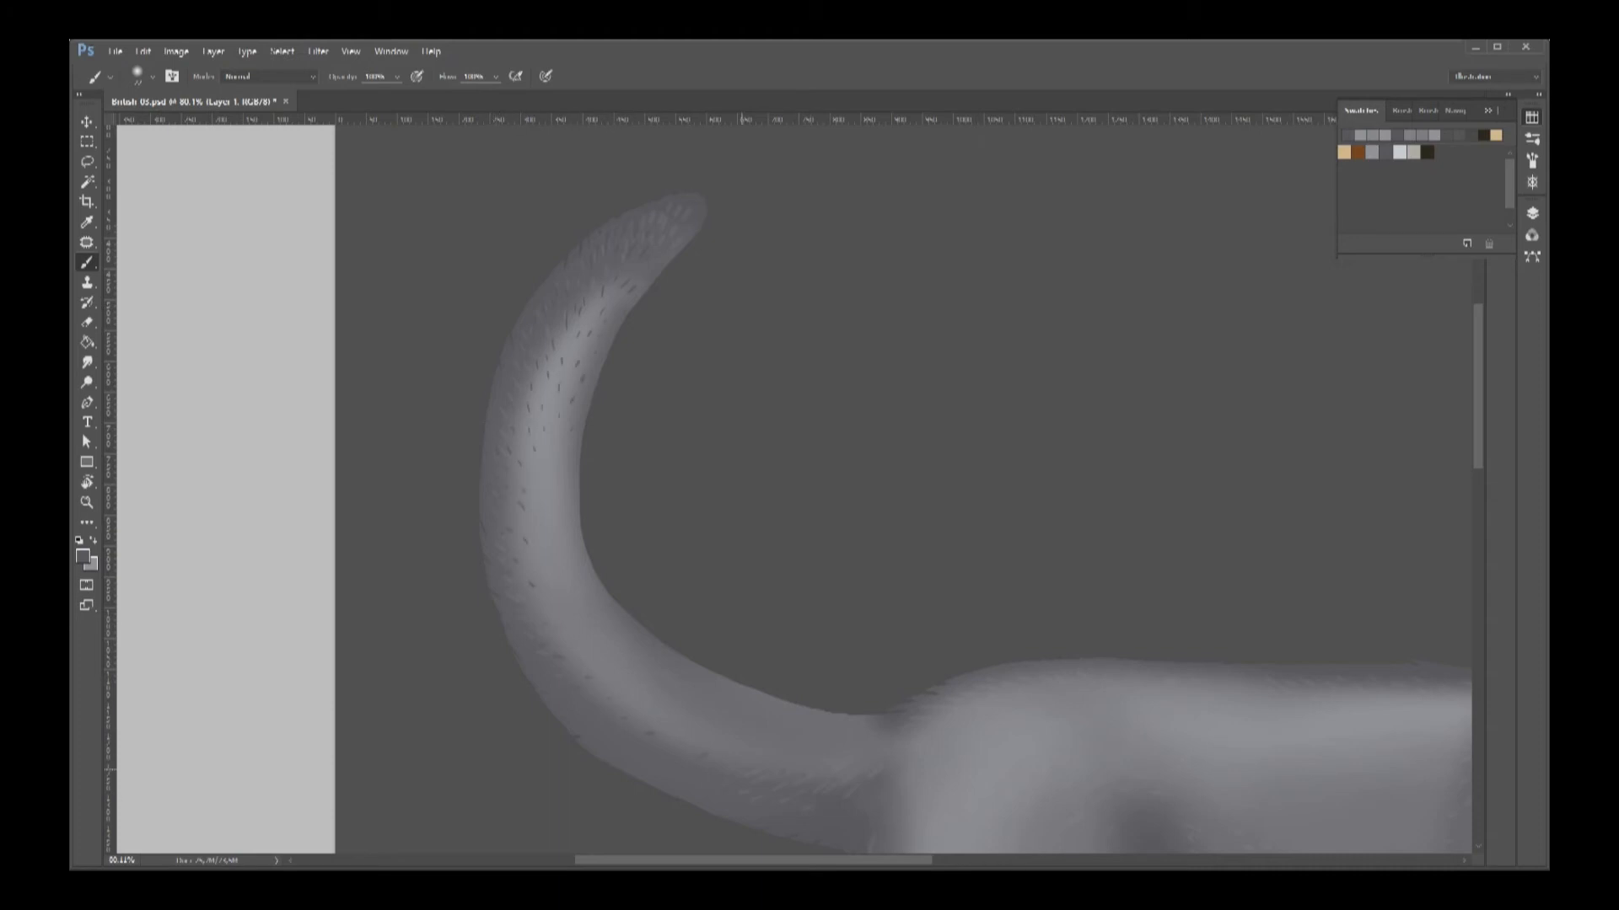
Continue the dark fur strokes from the tail base down the rear of the haunch, the hind leg and its paw.
{"action": "mouse_move", "coordinate": [906, 758]}
{"action": "left_mouse_down"}
{"action": "mouse_move", "coordinate": [817, 687]}
{"action": "mouse_move", "coordinate": [526, 311]}
{"action": "left_mouse_up"}
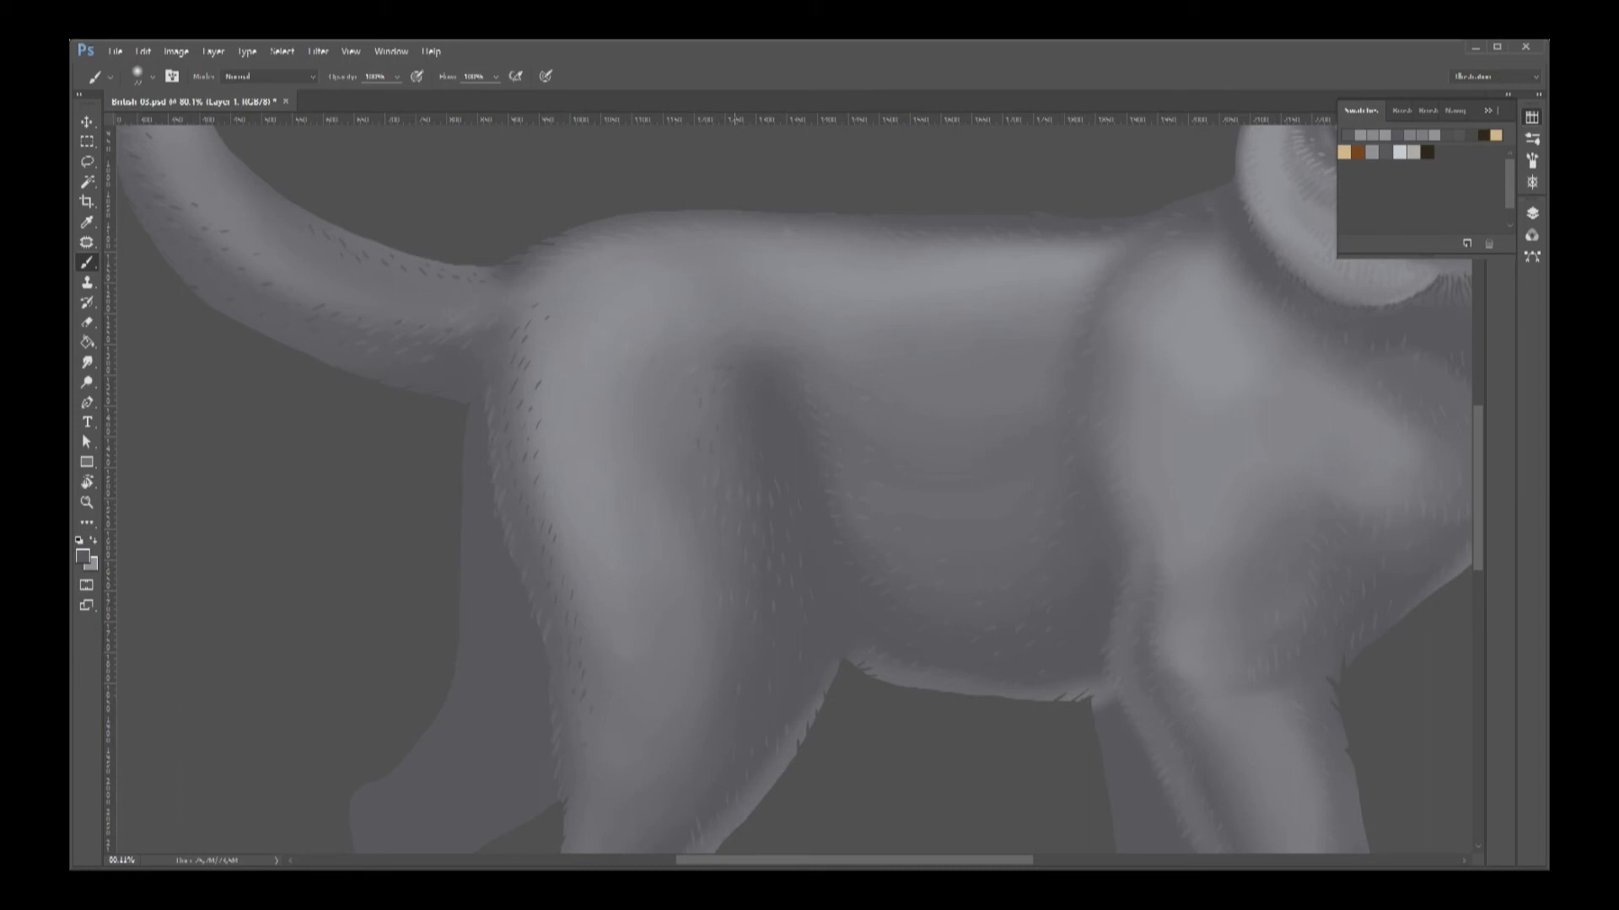
{"action": "scroll", "coordinate": [792, 484], "scroll_direction": "down", "scroll_amount": 5}
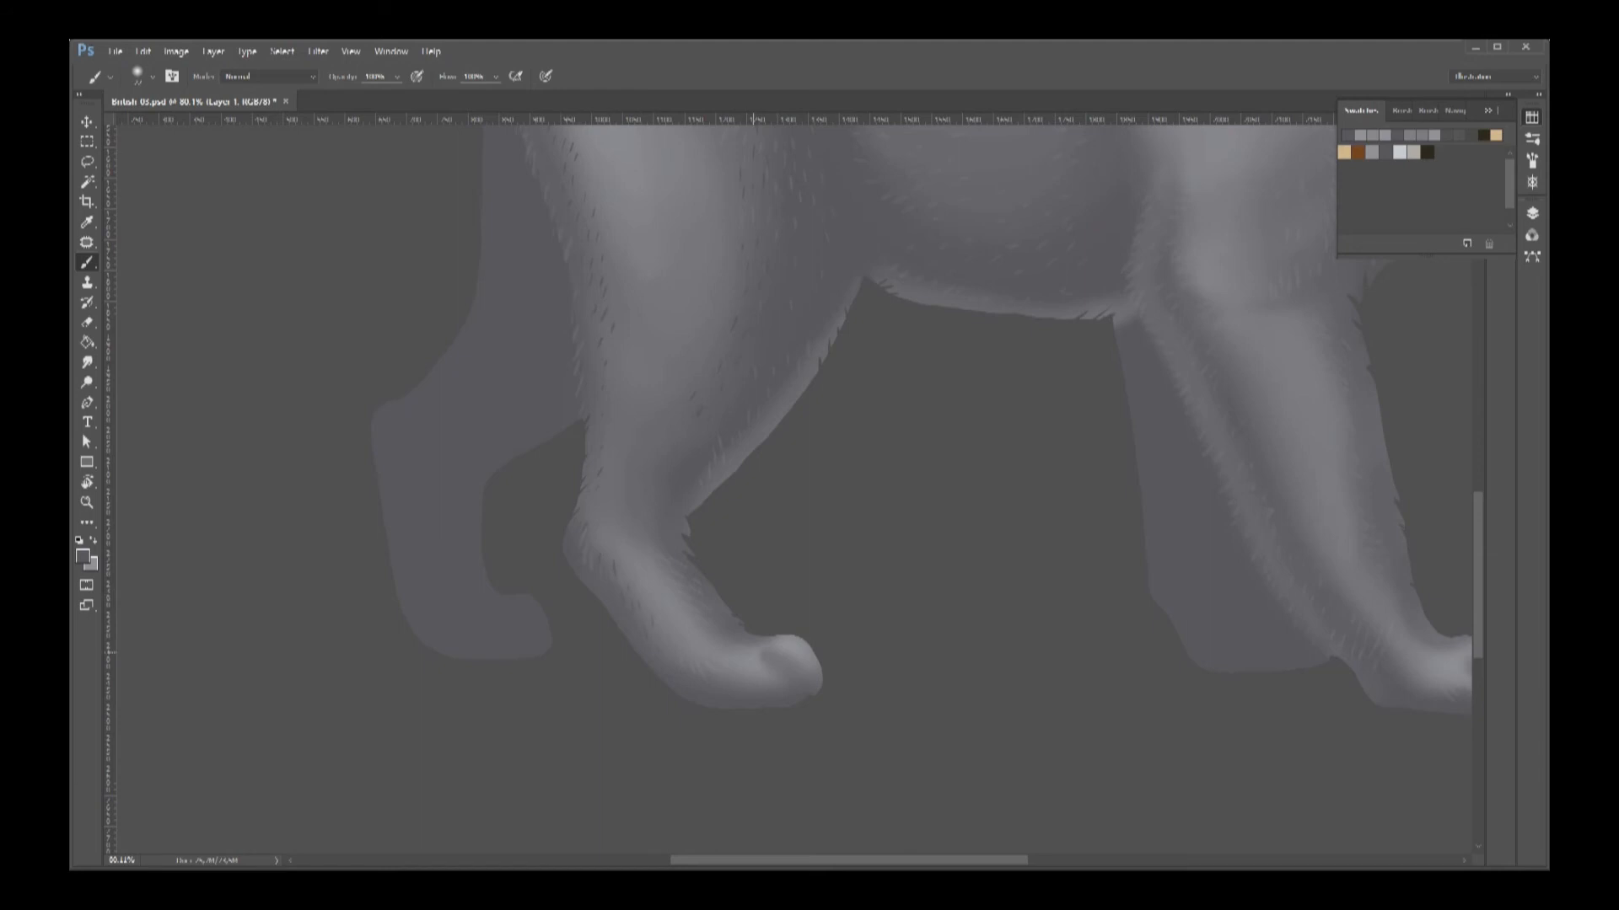
{"action": "left_click_drag", "start_coordinate": [806, 649], "coordinate": [815, 669]}
Paint dark fur strokes along the front of the thigh, the belly, the elbow and the upper front leg.
{"action": "left_click_drag", "start_coordinate": [732, 455], "coordinate": [591, 664]}
{"action": "key", "text": "ctrl+0"}
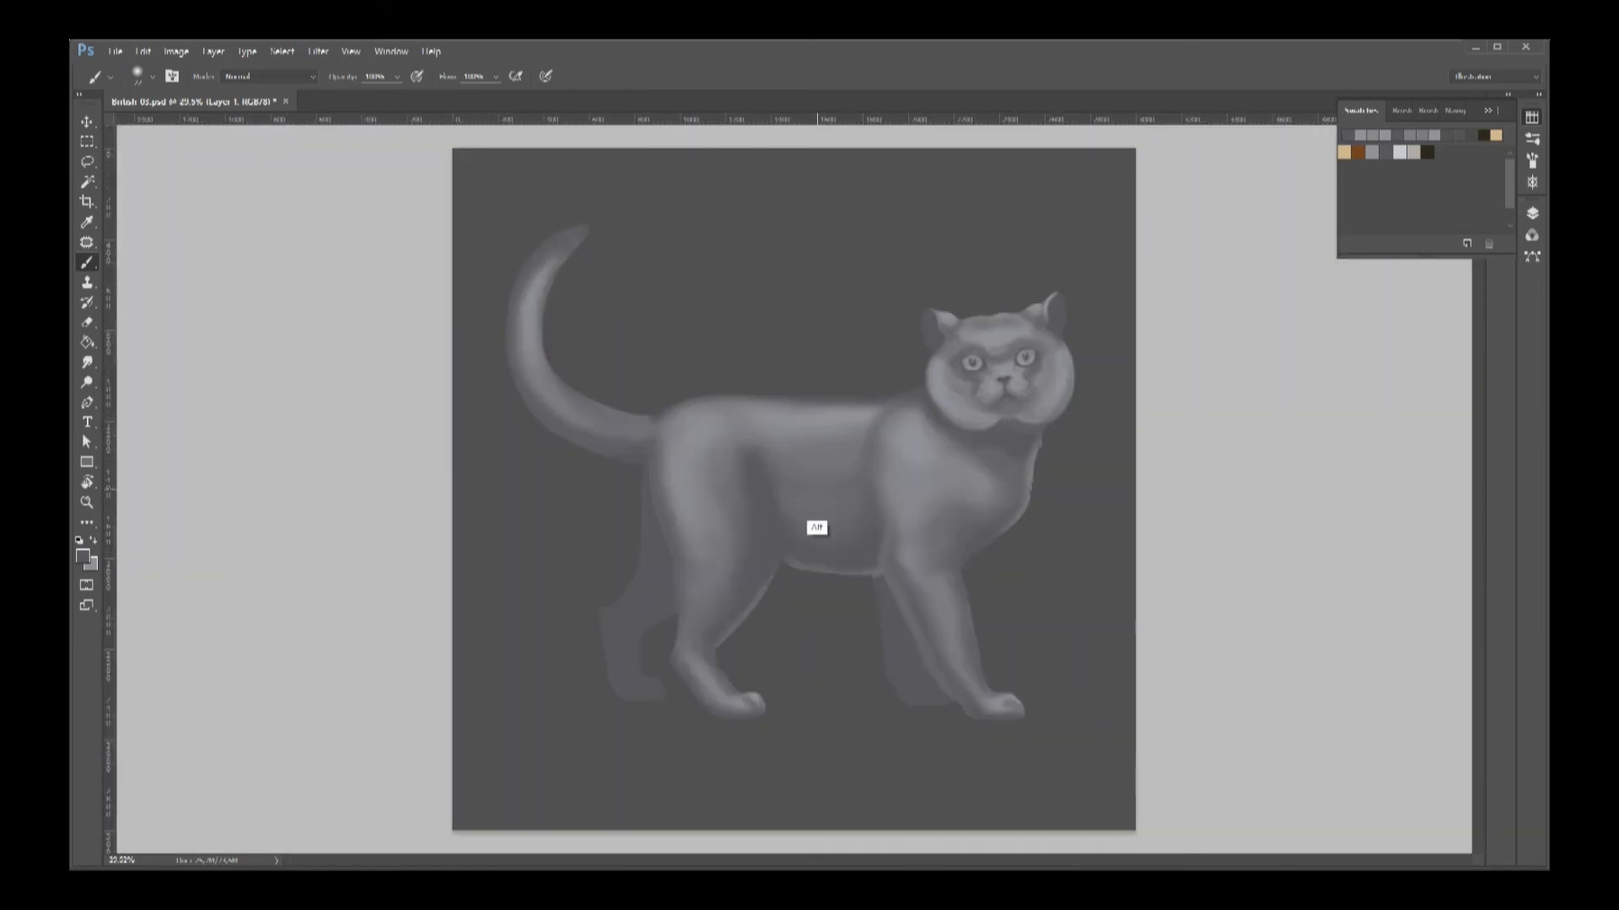
{"action": "left_click_drag", "start_coordinate": [809, 508], "coordinate": [885, 508]}
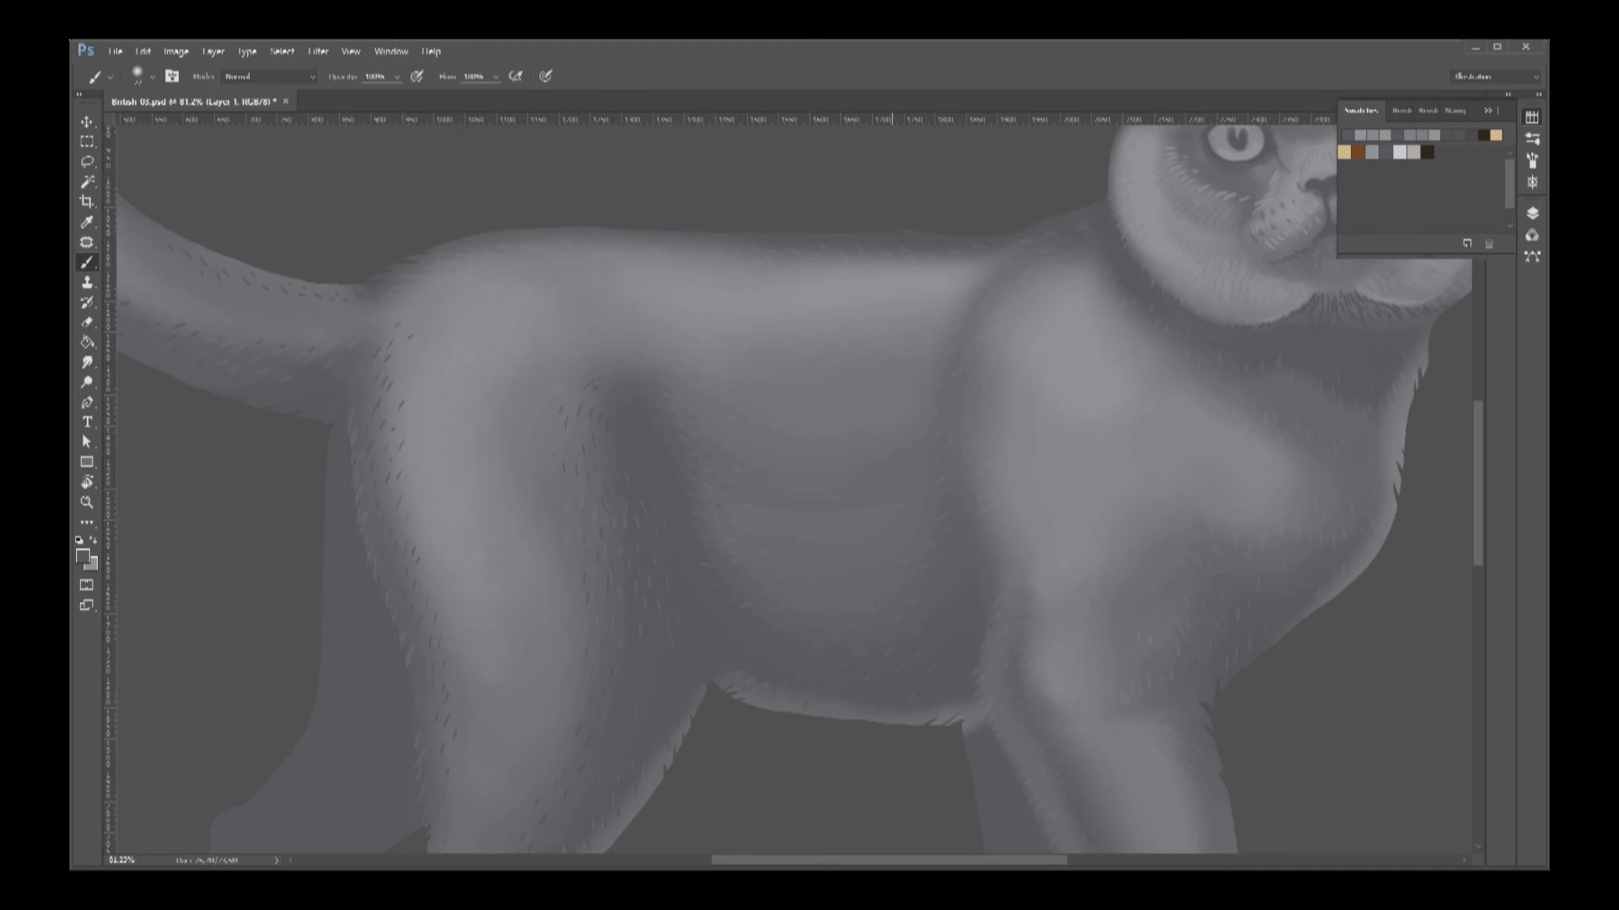
{"action": "left_click_drag", "start_coordinate": [1042, 636], "coordinate": [842, 386]}
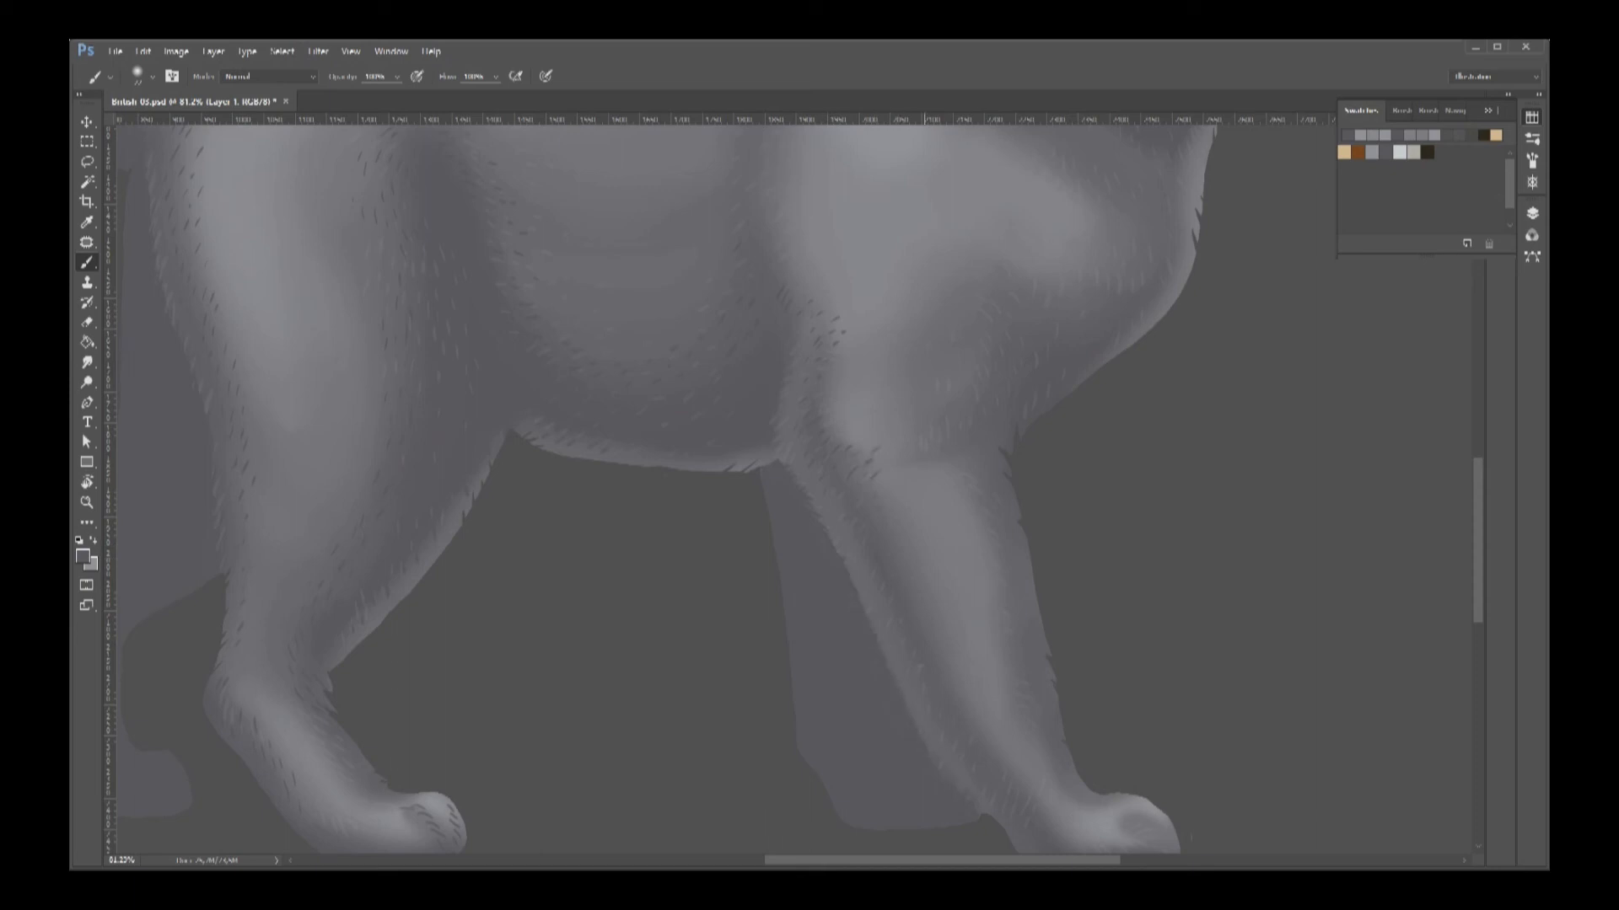
{"action": "scroll", "coordinate": [793, 485], "scroll_direction": "down", "scroll_amount": 3}
{"action": "scroll", "coordinate": [793, 484], "scroll_direction": "right", "scroll_amount": 2}
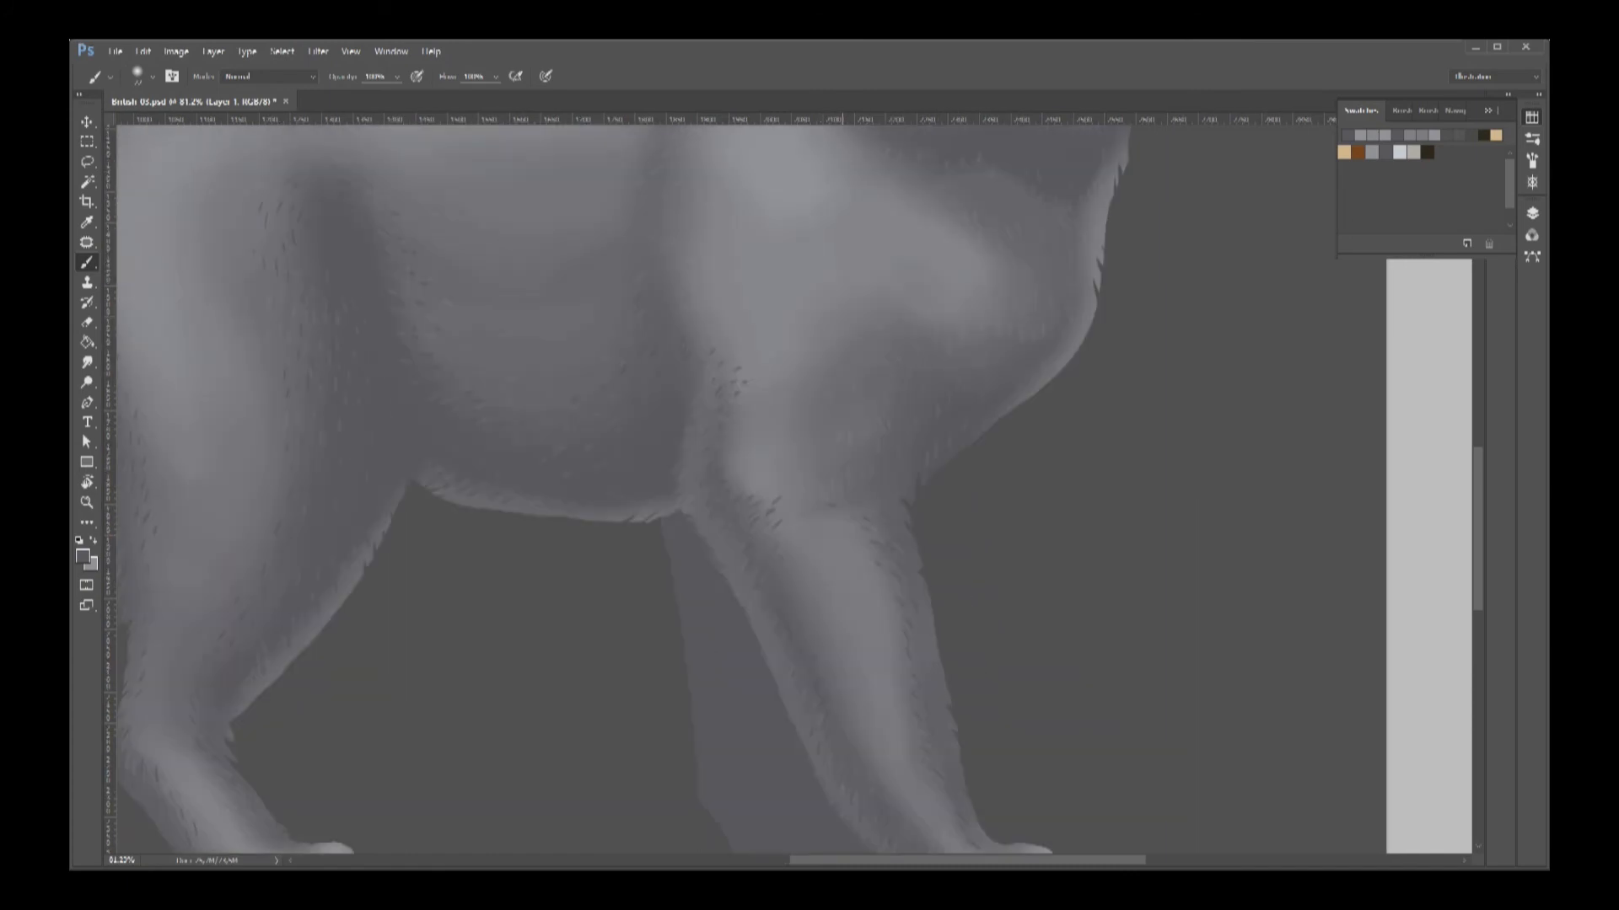
Add dark fur strokes across the chest, neck and shoulder and along the shaded flank.
{"action": "left_click_drag", "start_coordinate": [994, 416], "coordinate": [973, 618]}
{"action": "left_click_drag", "start_coordinate": [858, 503], "coordinate": [875, 518]}
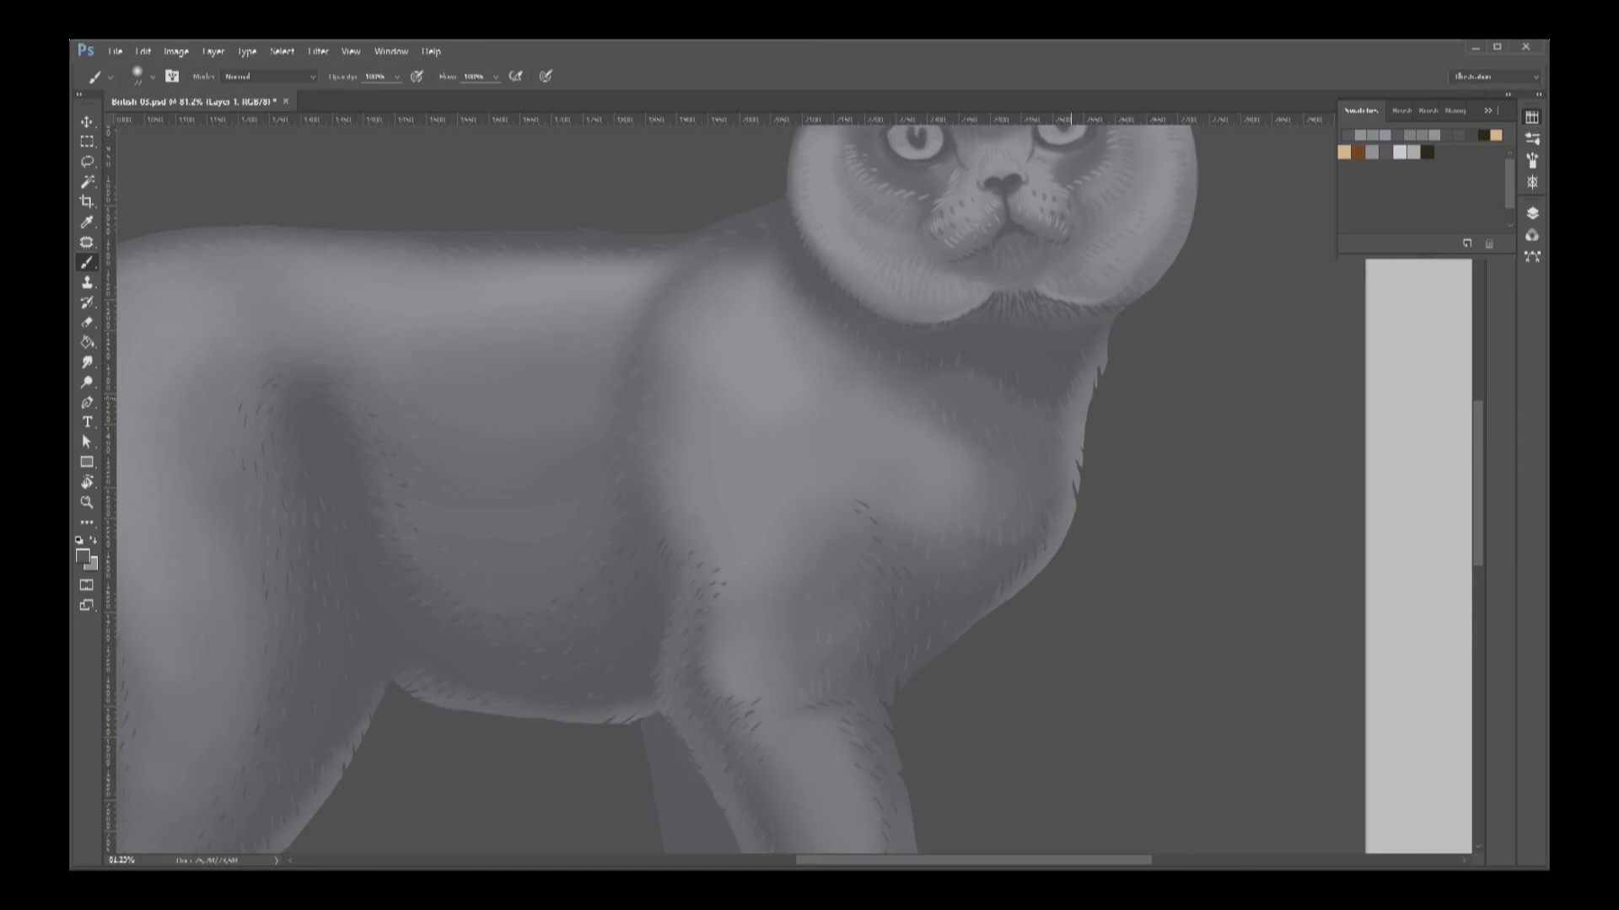
{"action": "scroll", "coordinate": [649, 480], "scroll_direction": "up", "scroll_amount": 3}
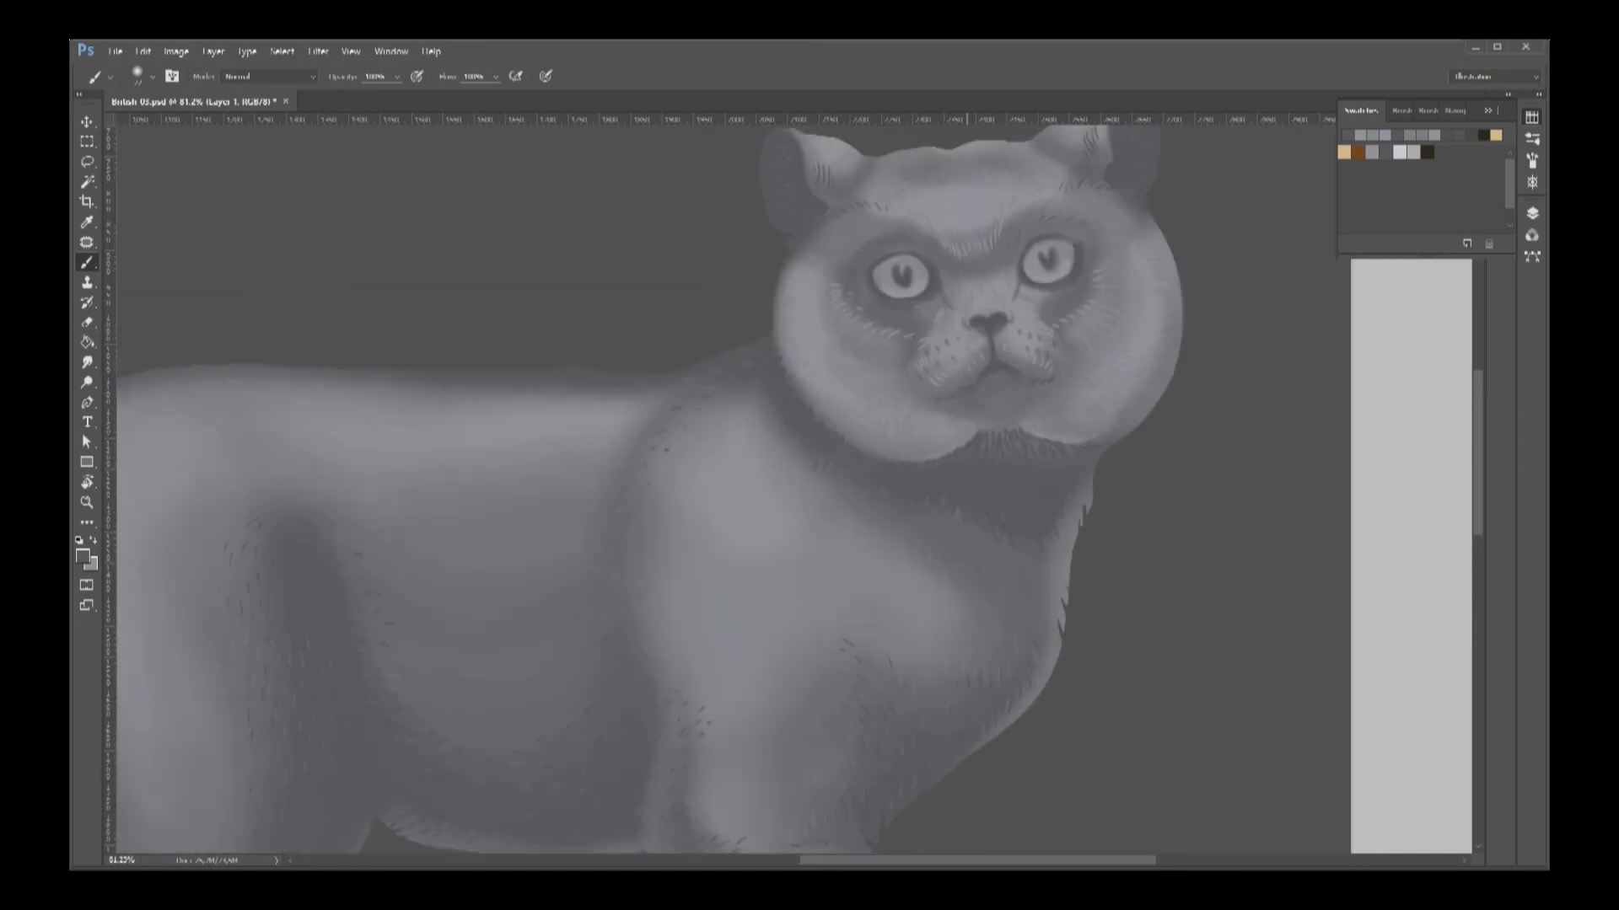
{"action": "left_click_drag", "start_coordinate": [856, 526], "coordinate": [904, 525]}
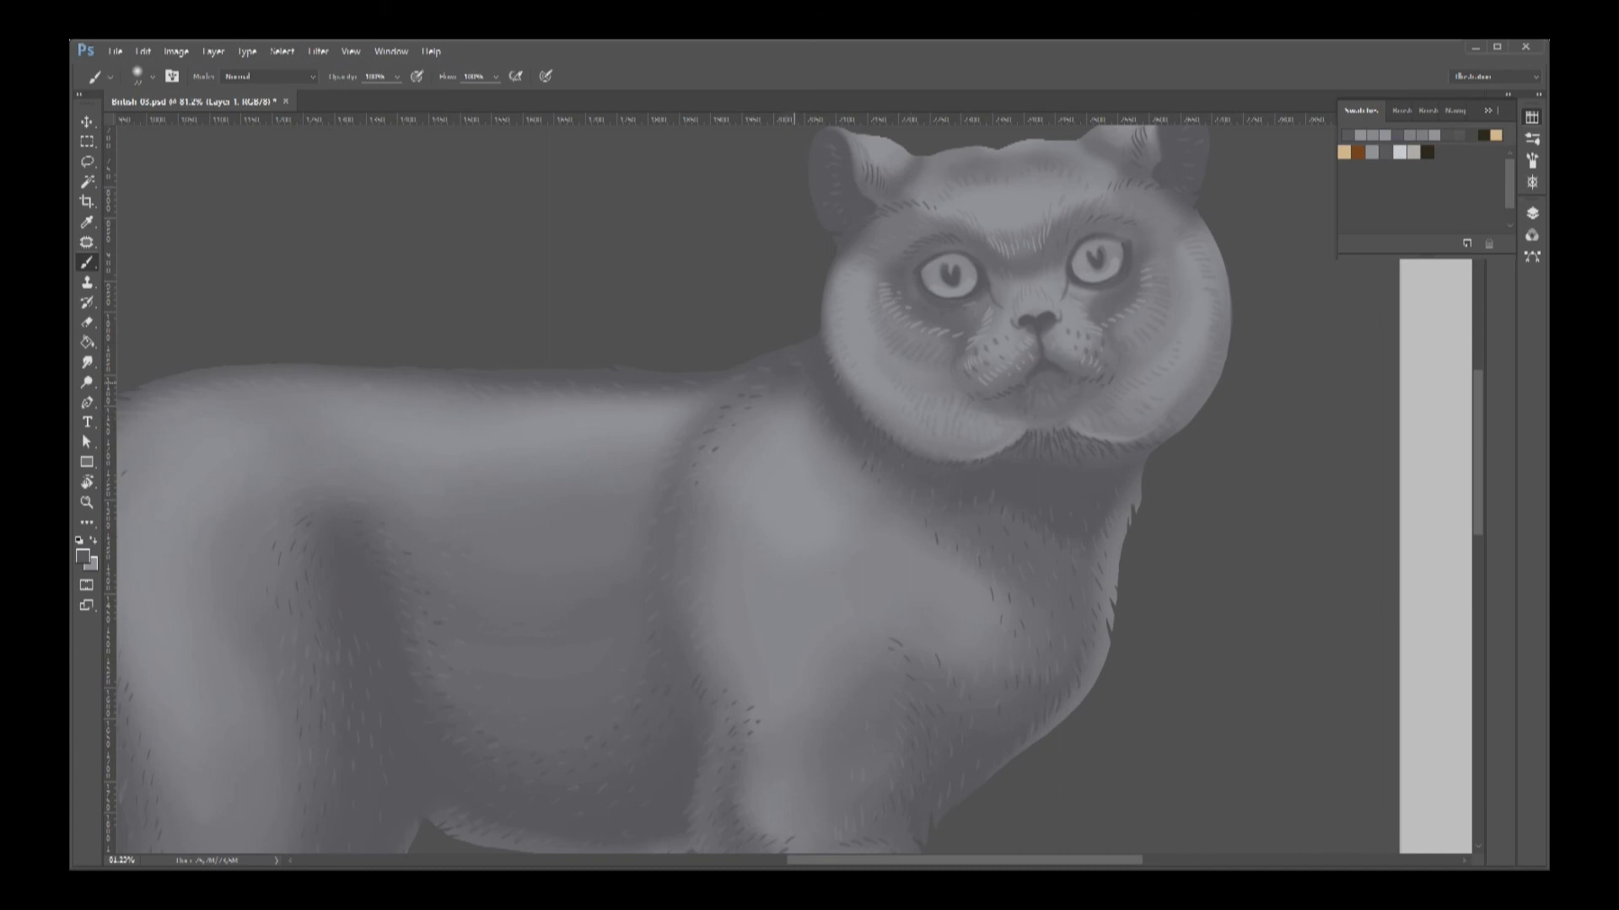
{"action": "scroll", "coordinate": [759, 489], "scroll_direction": "left", "scroll_amount": 3}
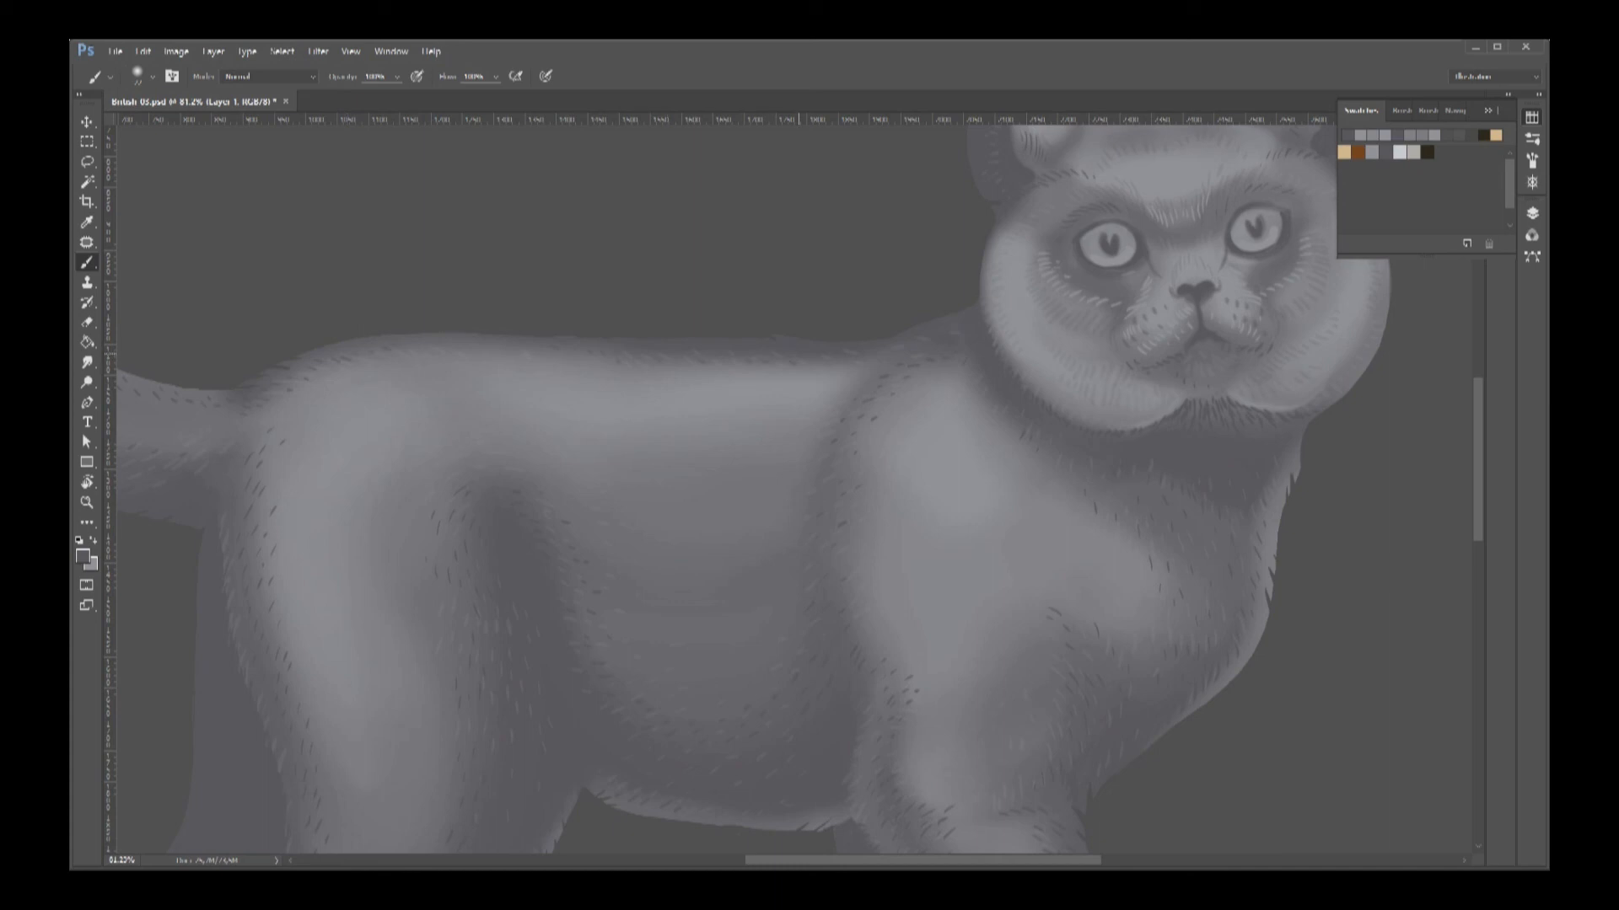
Use the Eraser to cut short dark fur strokes into the back, cheeks and ears.
{"action": "key", "text": "e"}
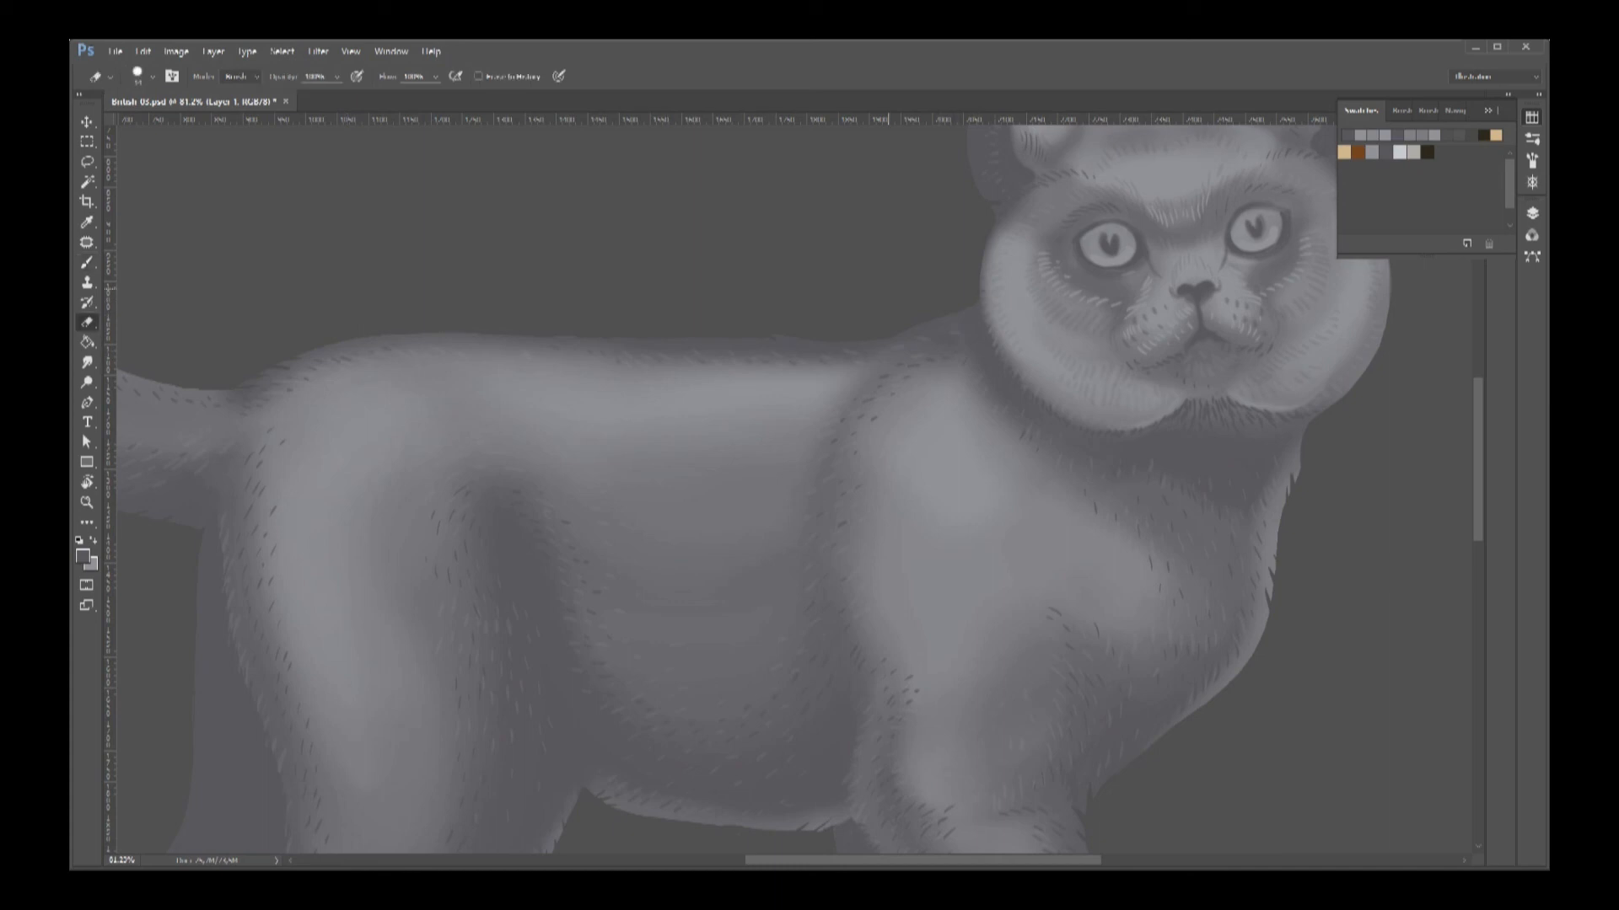
{"action": "scroll", "coordinate": [795, 595], "scroll_direction": "down", "scroll_amount": 5}
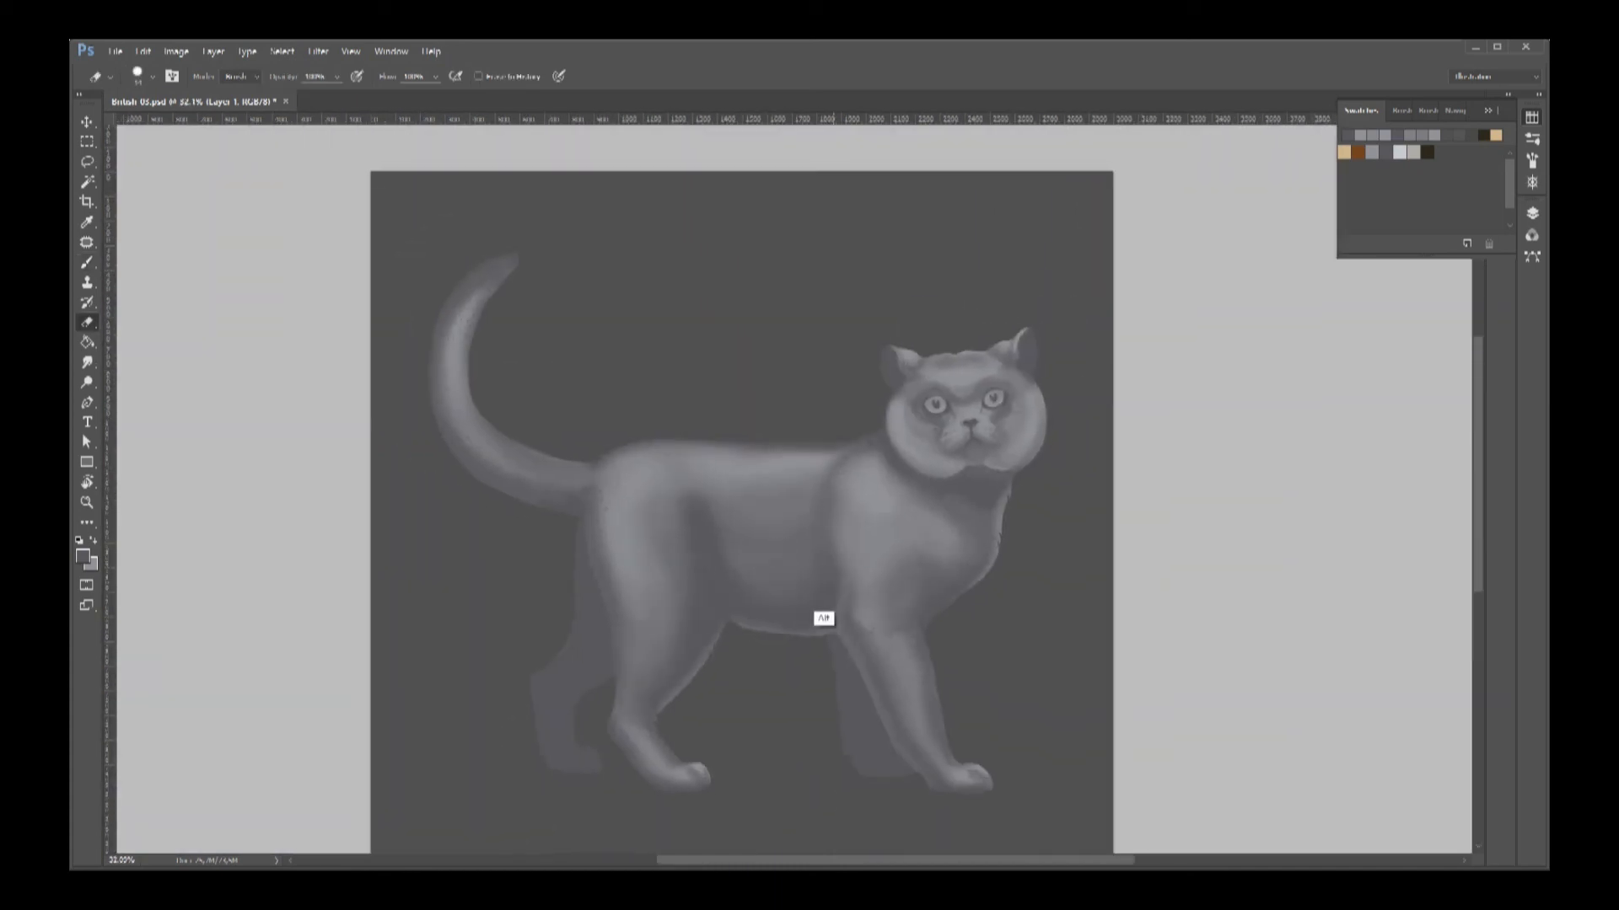
{"action": "scroll", "coordinate": [1014, 365], "scroll_direction": "up", "scroll_amount": 3}
{"action": "scroll", "coordinate": [1043, 388], "scroll_direction": "up", "scroll_amount": 3}
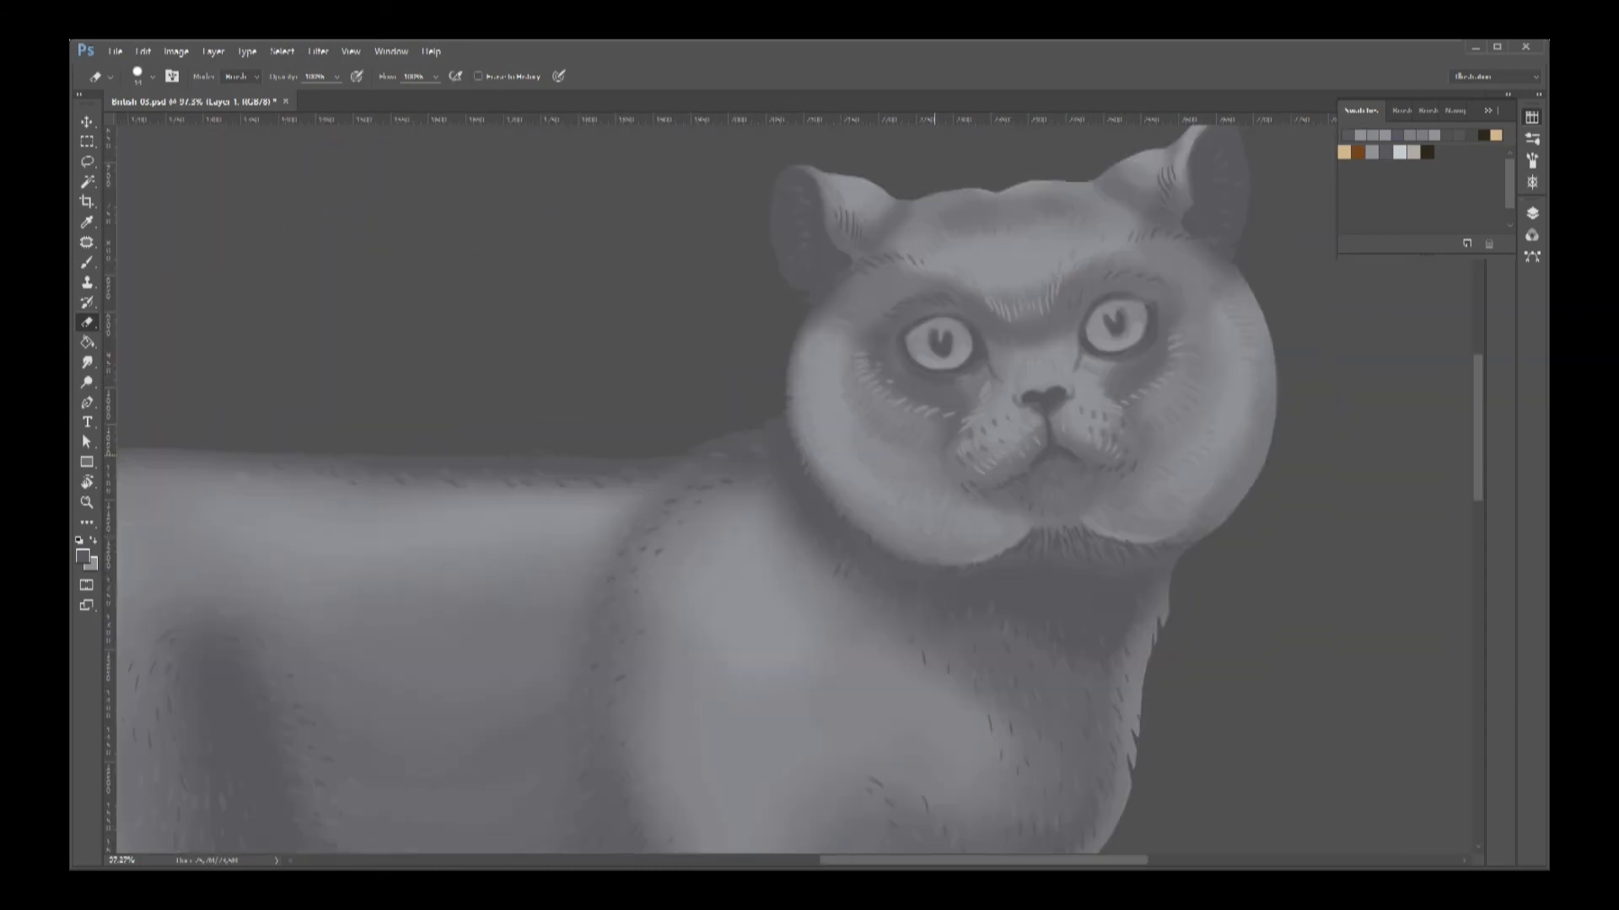
{"action": "left_click_drag", "start_coordinate": [1187, 413], "coordinate": [1172, 424]}
{"action": "left_click_drag", "start_coordinate": [861, 218], "coordinate": [878, 209]}
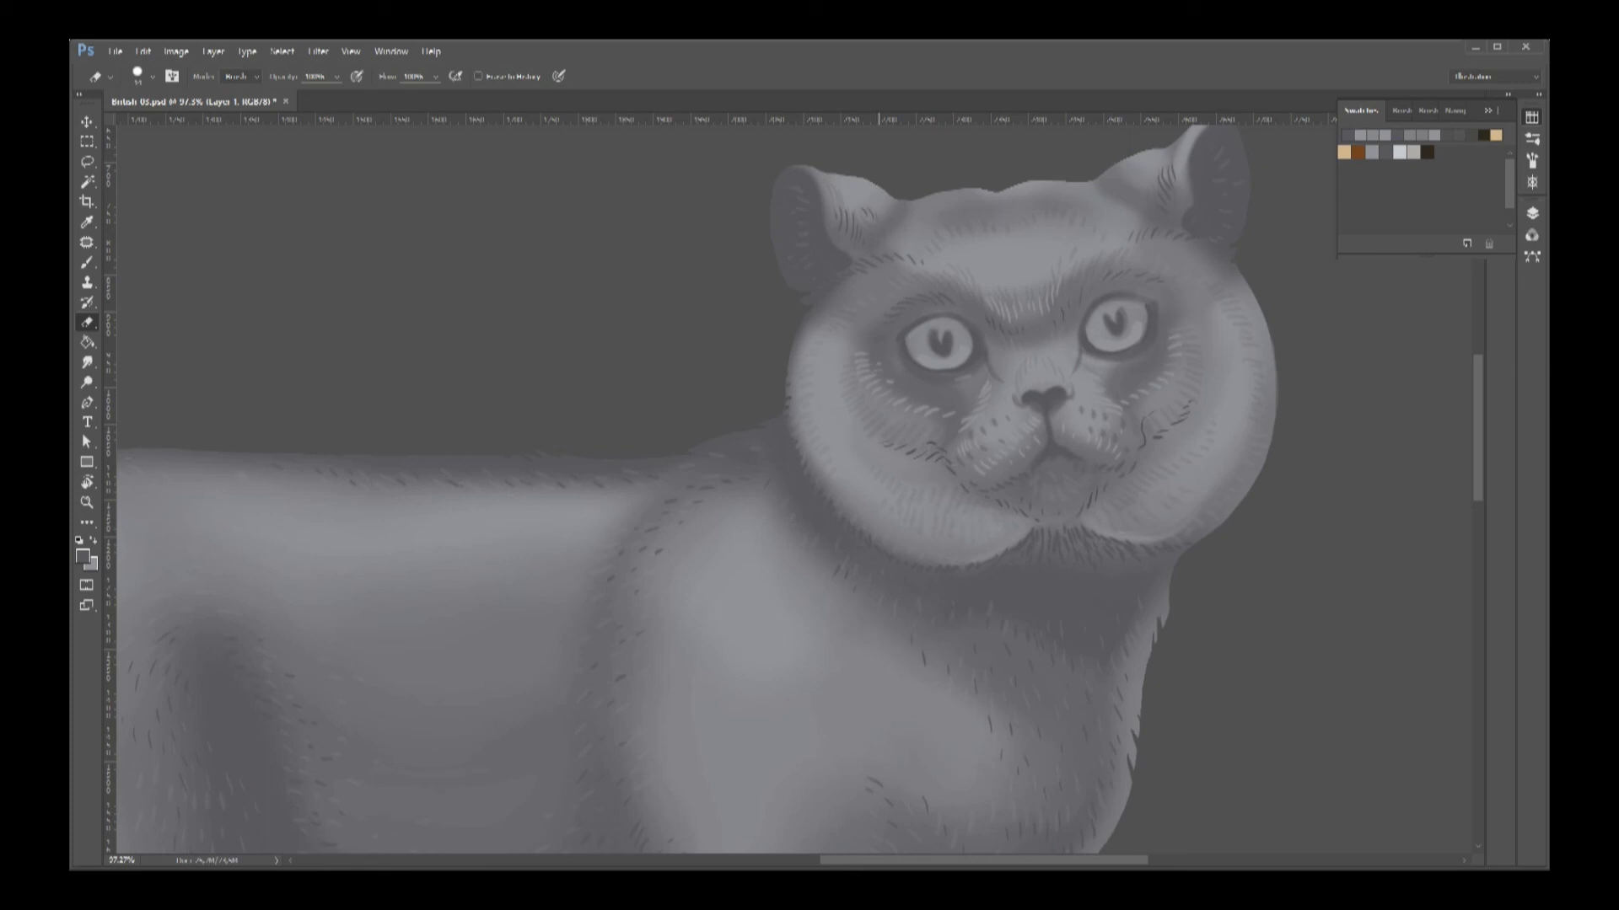